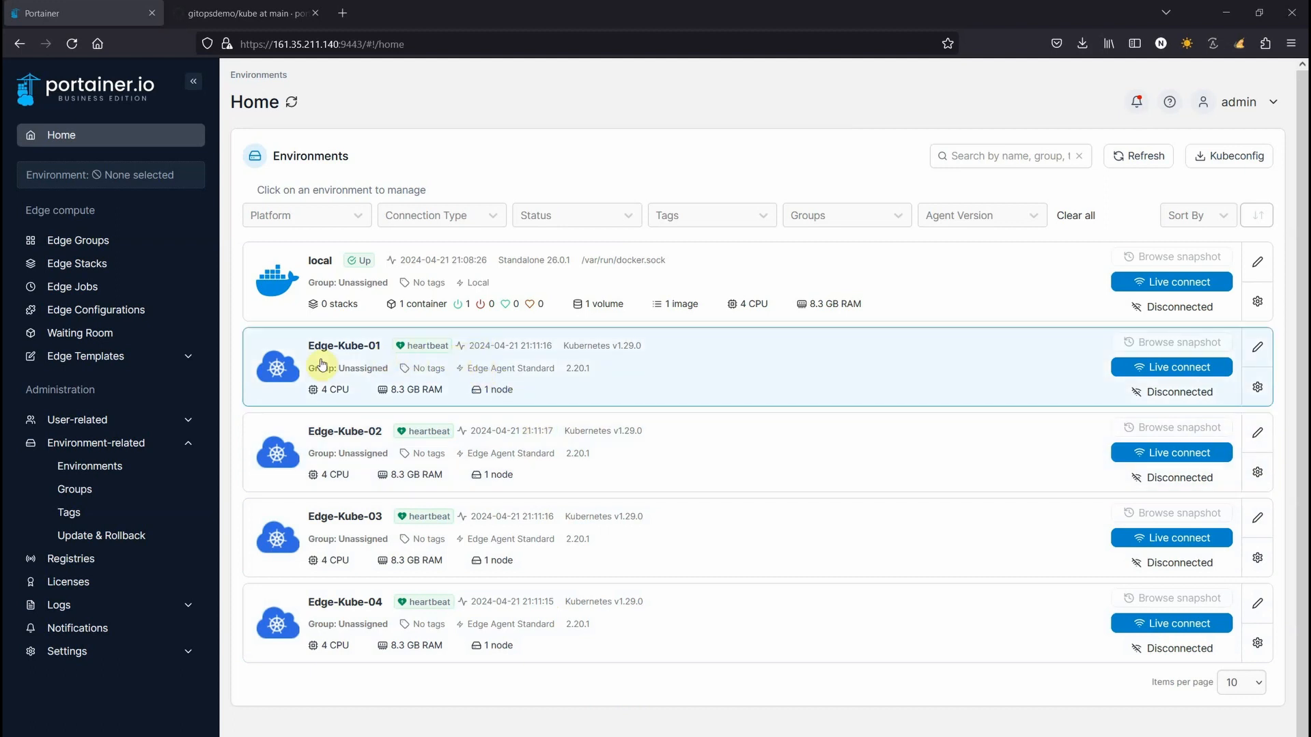
Go to the Tags management page in the Environment-related sidebar section
{"action": "left_click", "coordinate": [69, 513]}
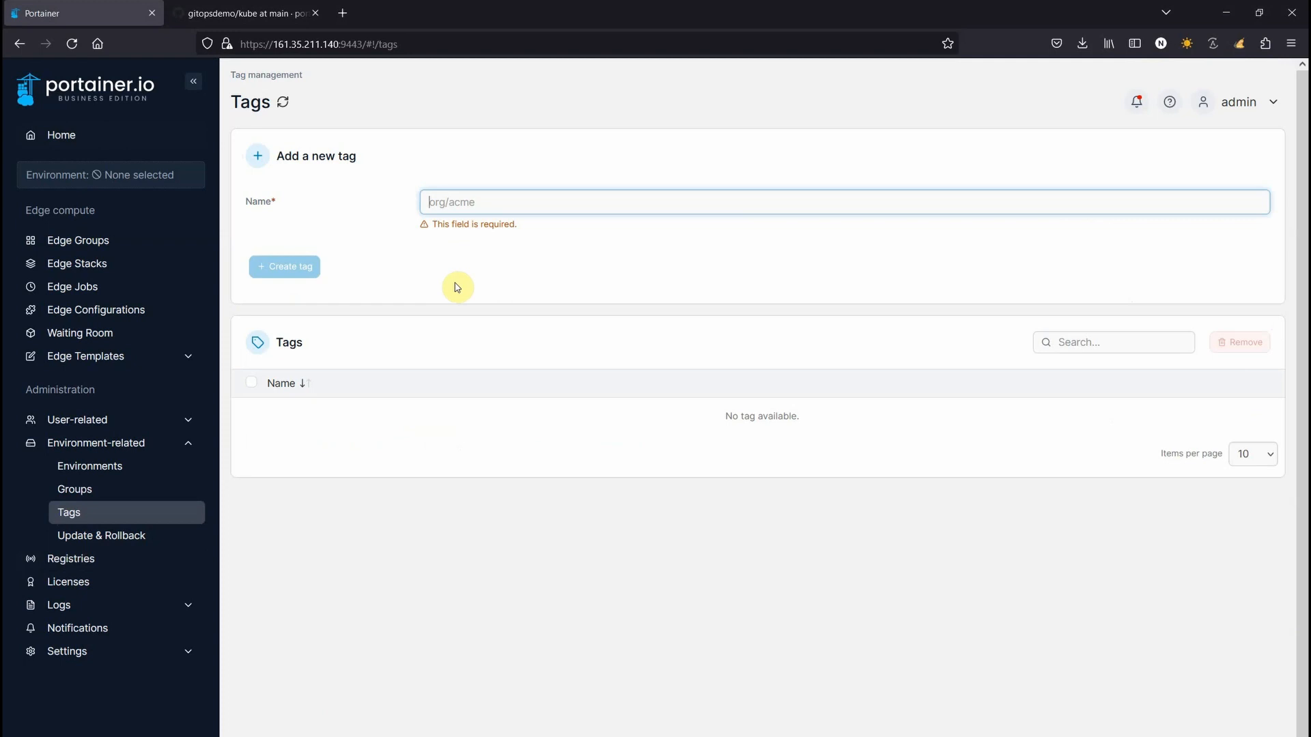
Create the tags site1 and site2, then go to the Environments list
{"action": "type", "text": "s"}
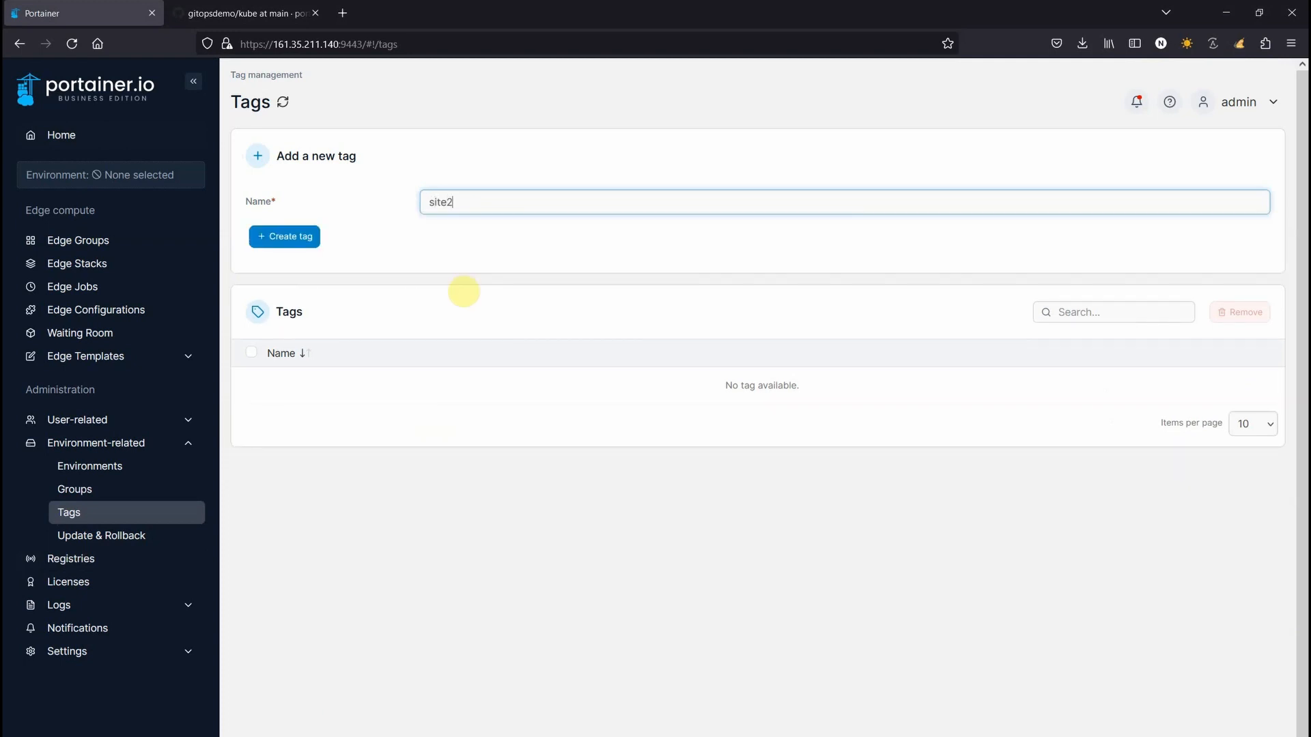
{"action": "type", "text": "ite1"}
{"action": "left_click", "coordinate": [284, 236]}
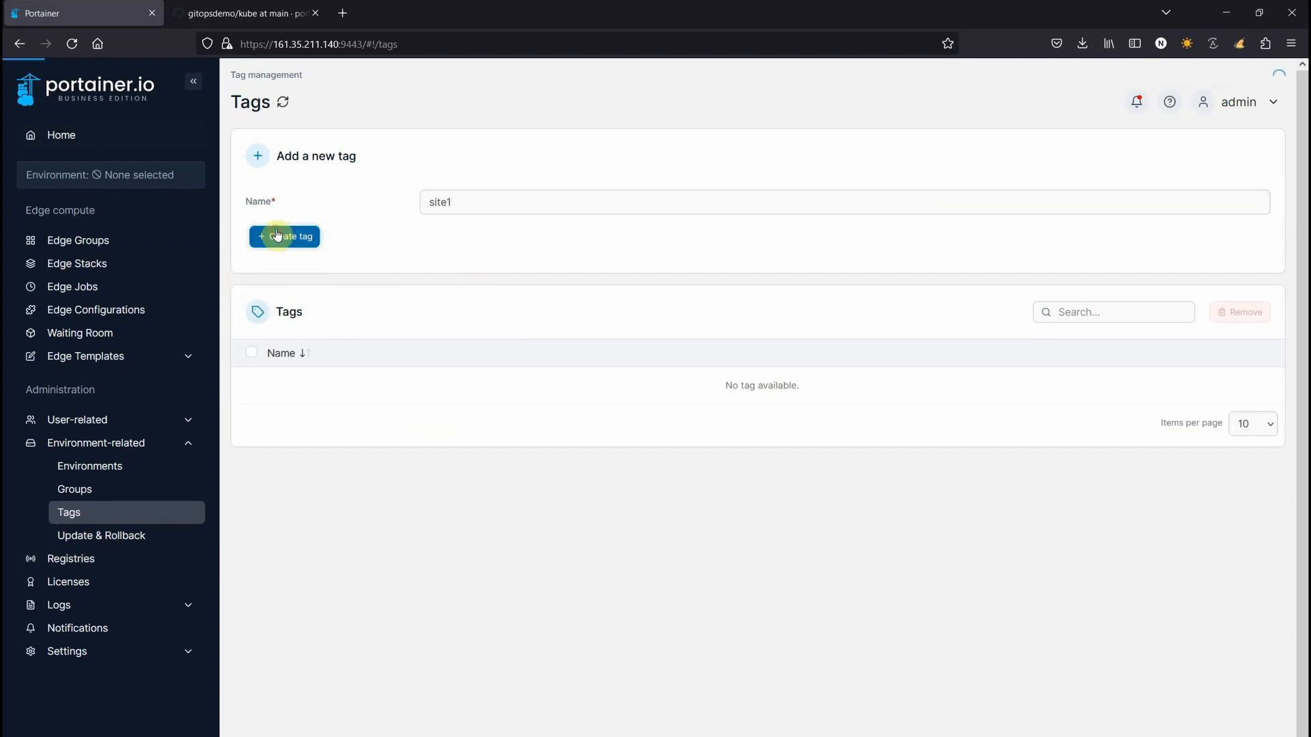
{"action": "type", "text": "site"}
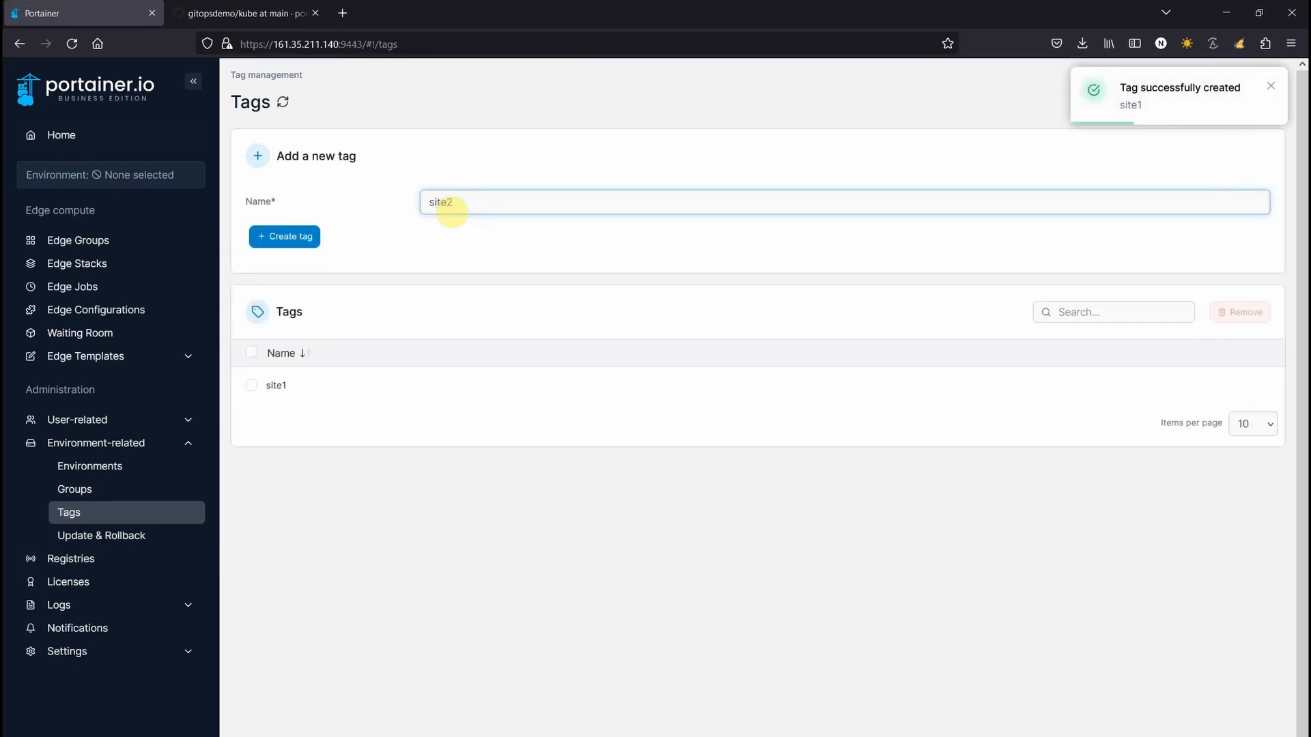
{"action": "left_click", "coordinate": [276, 237]}
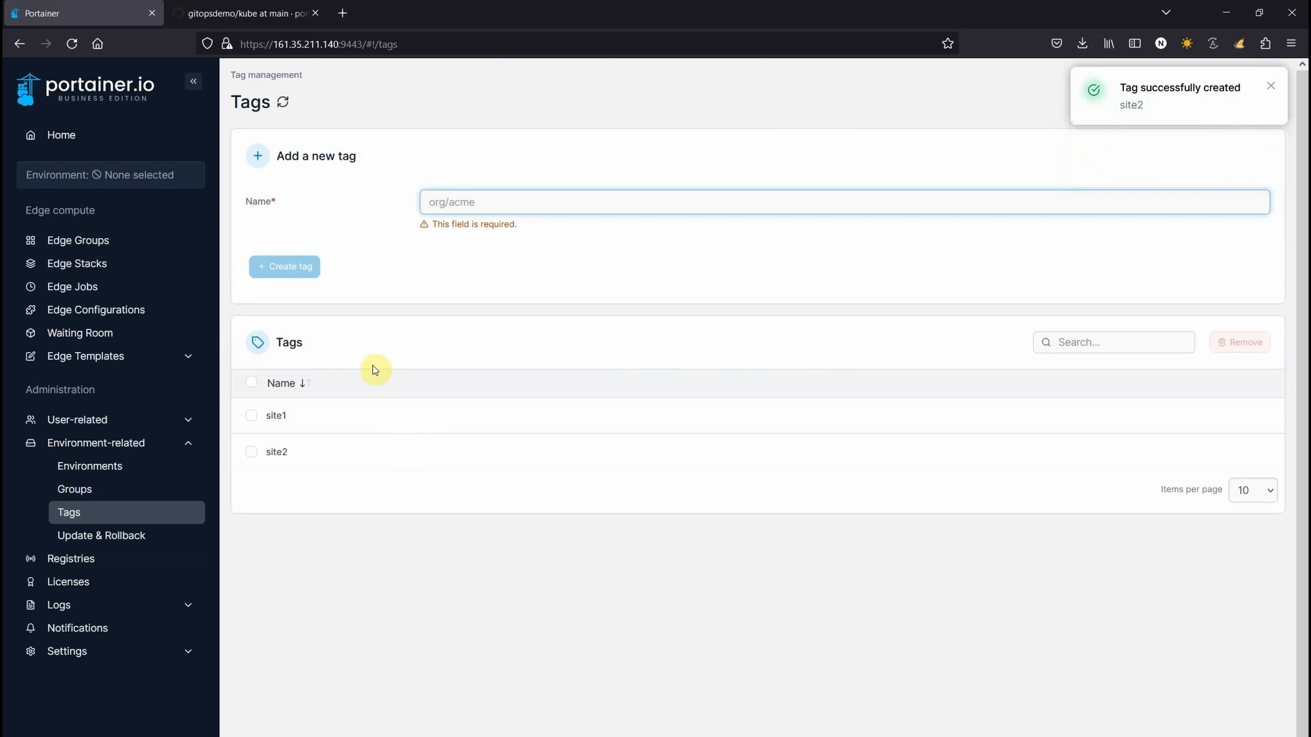
{"action": "left_click", "coordinate": [101, 474]}
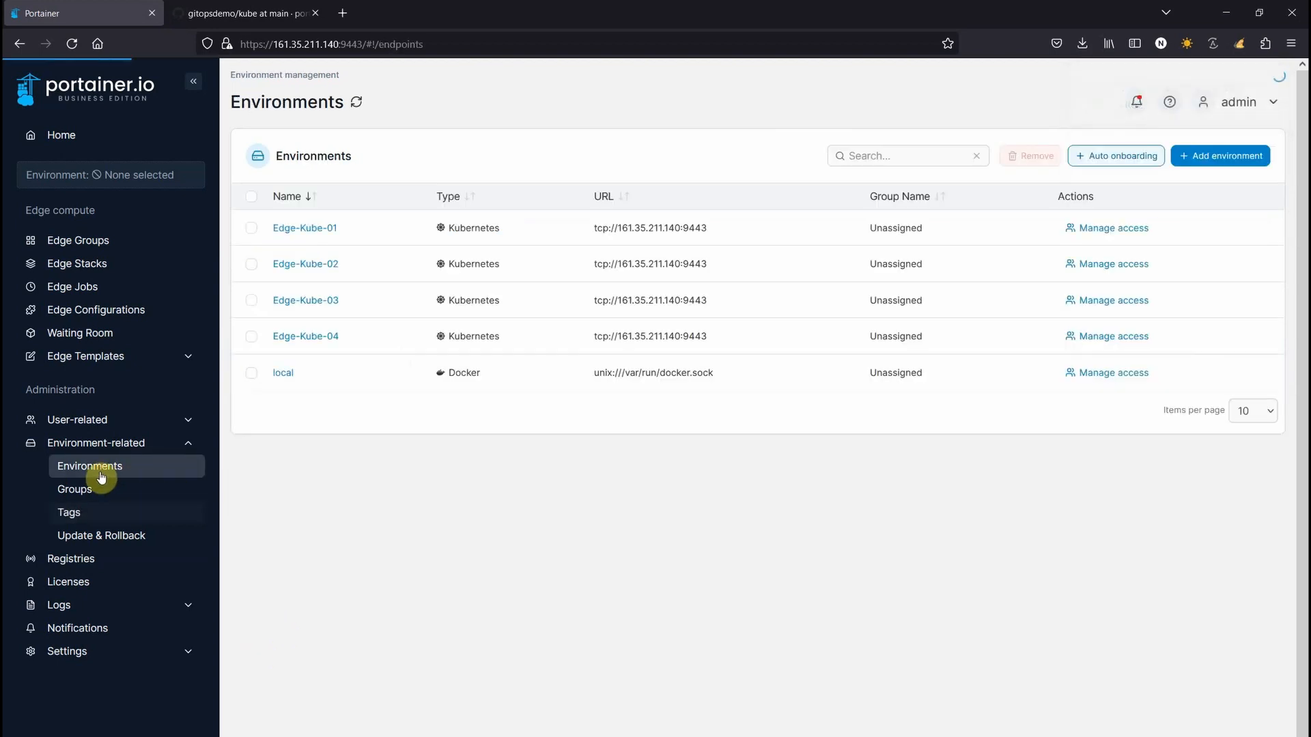
Tag Edge-Kube-01 and Edge-Kube-02 with site1 and save each environment
{"action": "left_click", "coordinate": [307, 229]}
{"action": "left_click", "coordinate": [441, 675]}
{"action": "left_click", "coordinate": [443, 703]}
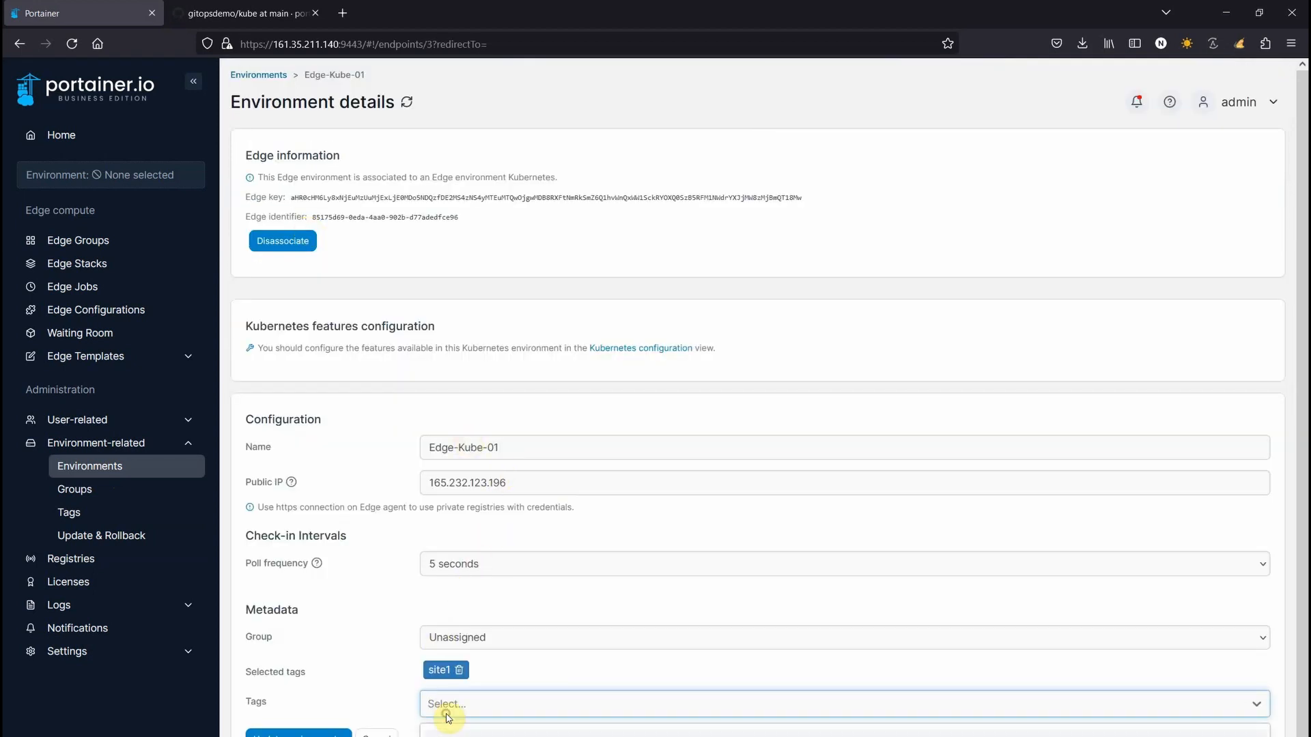
{"action": "left_click", "coordinate": [321, 734]}
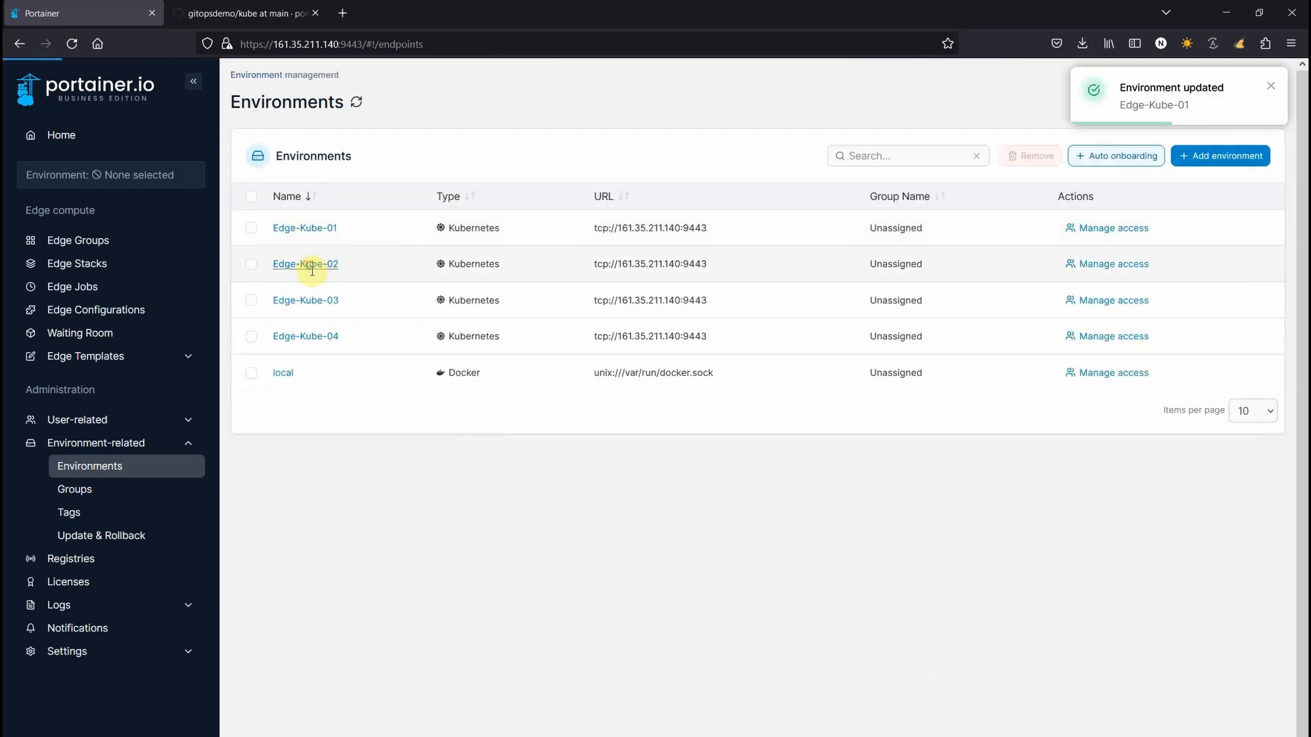
{"action": "left_click", "coordinate": [313, 267]}
{"action": "left_click", "coordinate": [449, 676]}
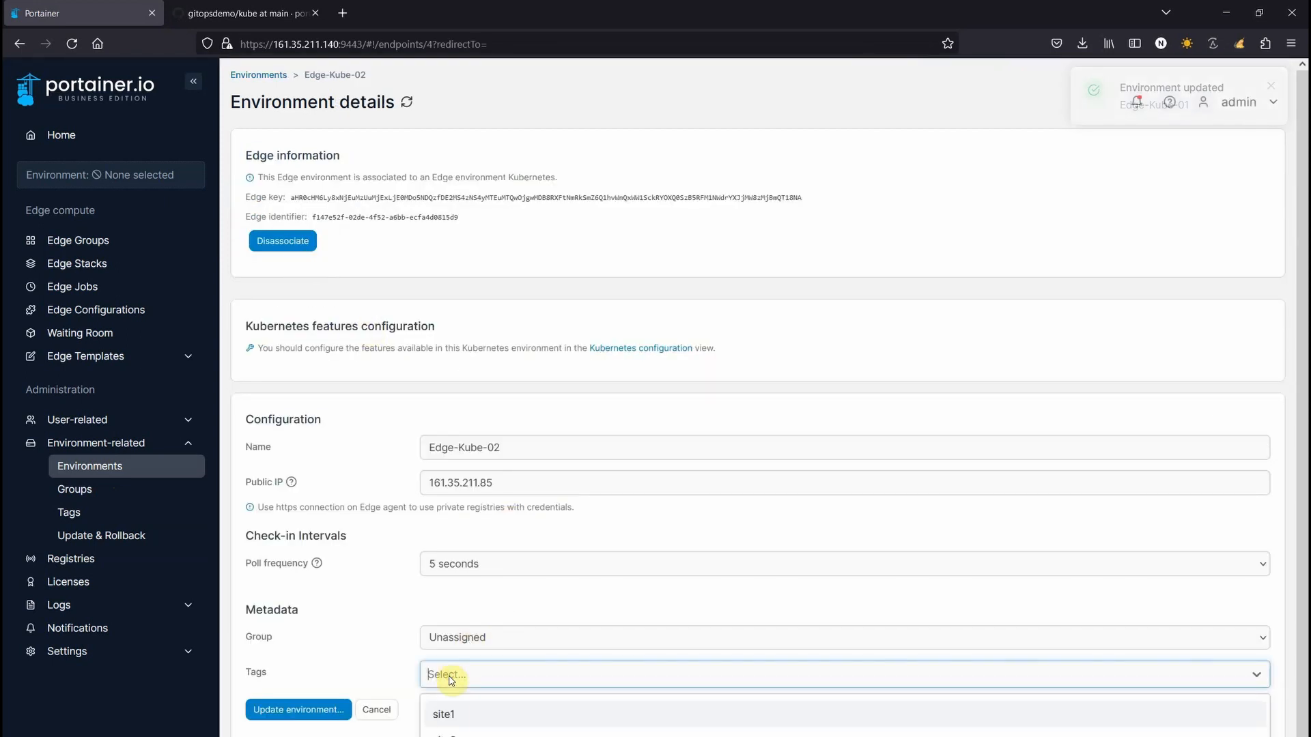
{"action": "left_click", "coordinate": [443, 714]}
{"action": "left_click", "coordinate": [305, 732]}
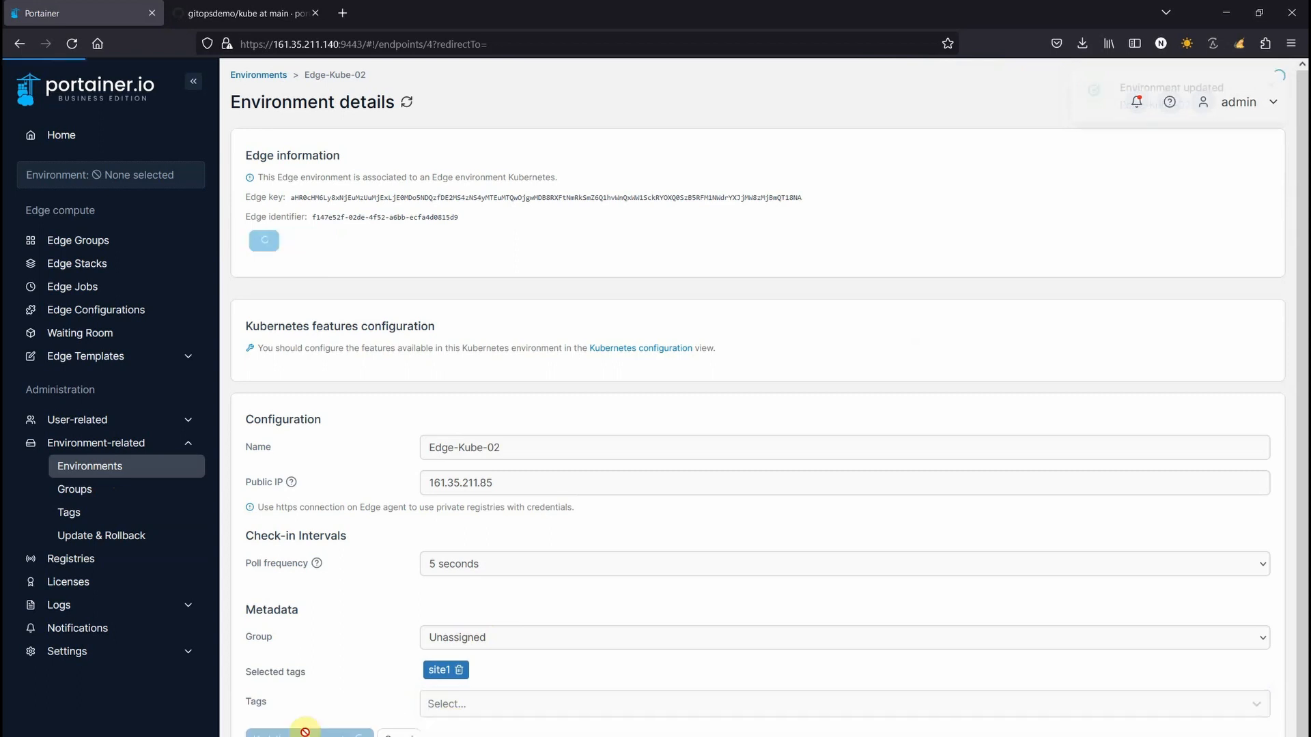
Tag Edge-Kube-03 and Edge-Kube-04 with site2 and save each environment
{"action": "left_click", "coordinate": [302, 301]}
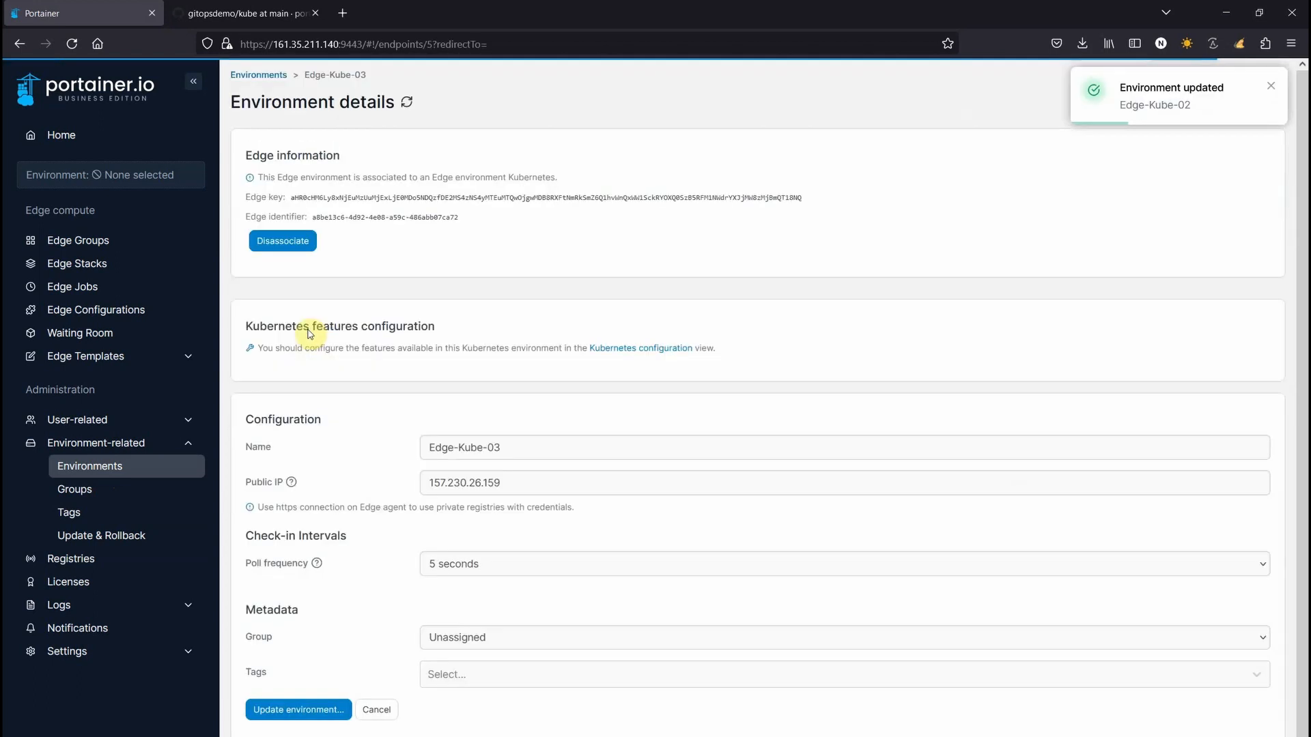
{"action": "left_click", "coordinate": [449, 676]}
{"action": "left_click", "coordinate": [444, 717]}
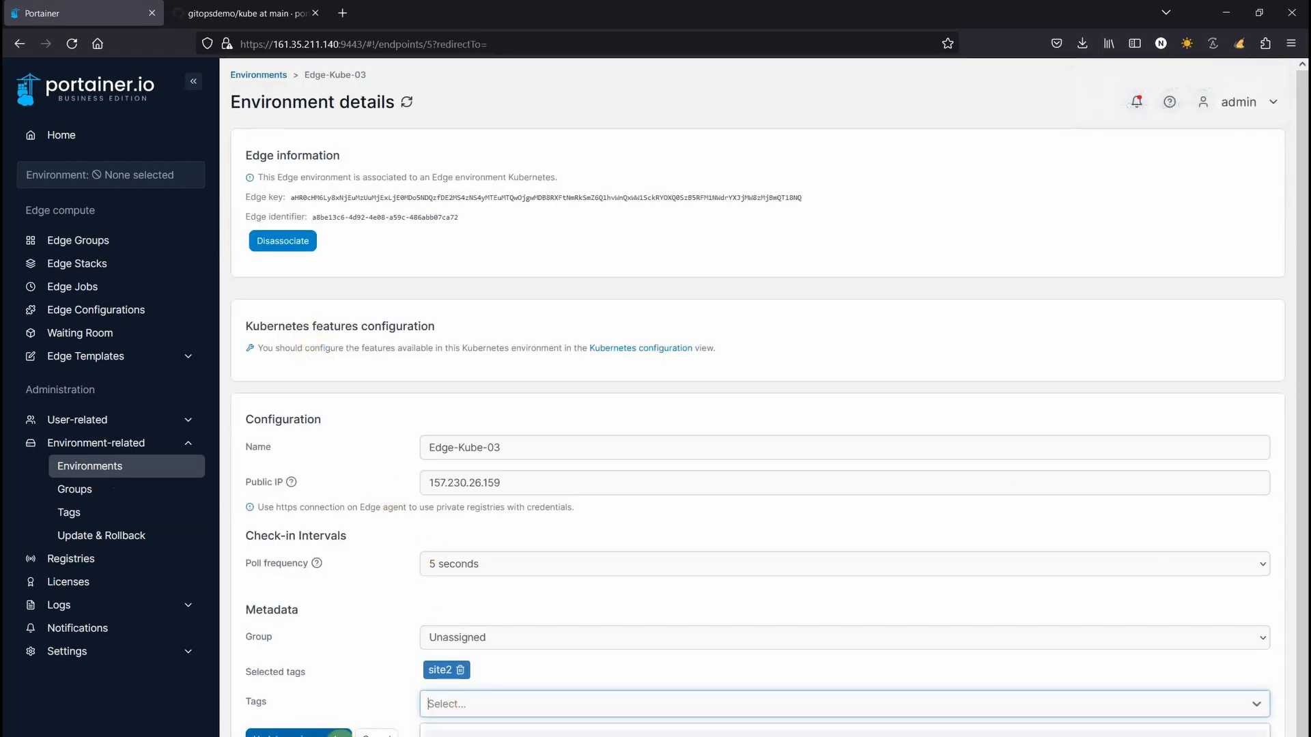
{"action": "left_click", "coordinate": [298, 733]}
{"action": "left_click", "coordinate": [304, 339]}
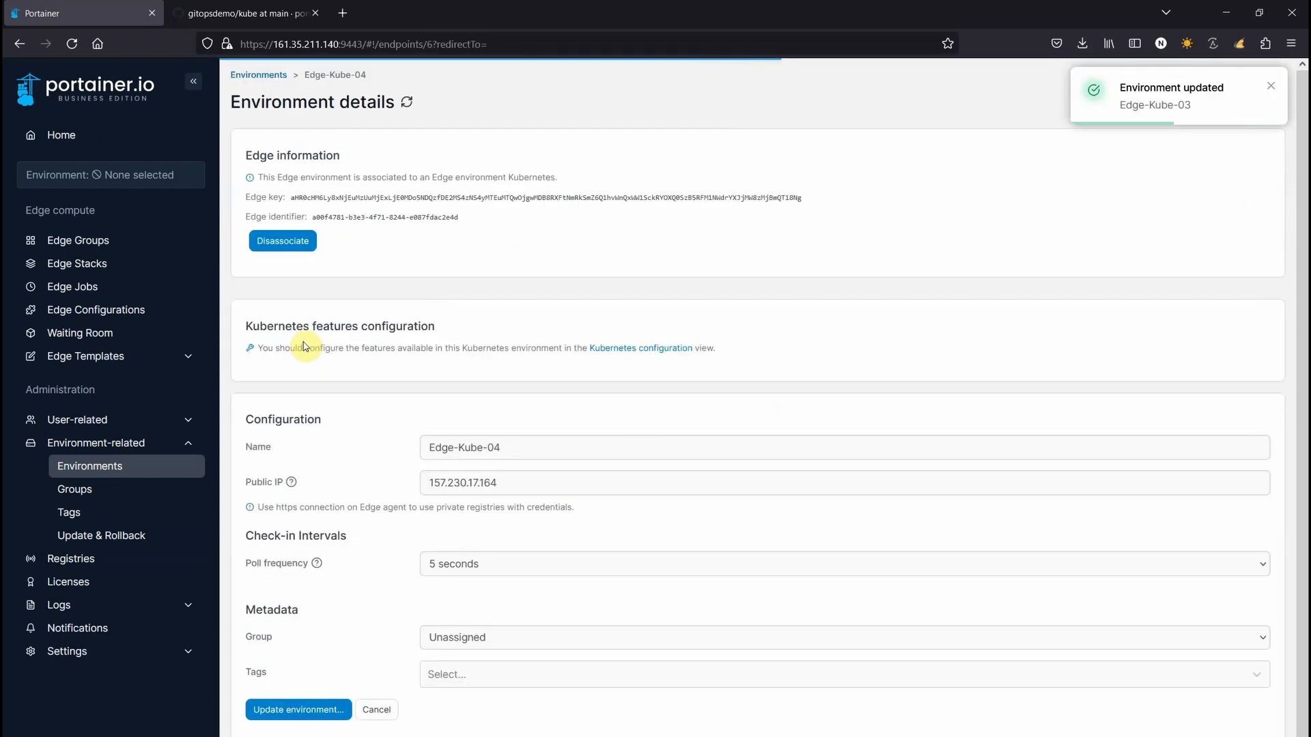
{"action": "left_click", "coordinate": [468, 675]}
{"action": "left_click", "coordinate": [444, 711]}
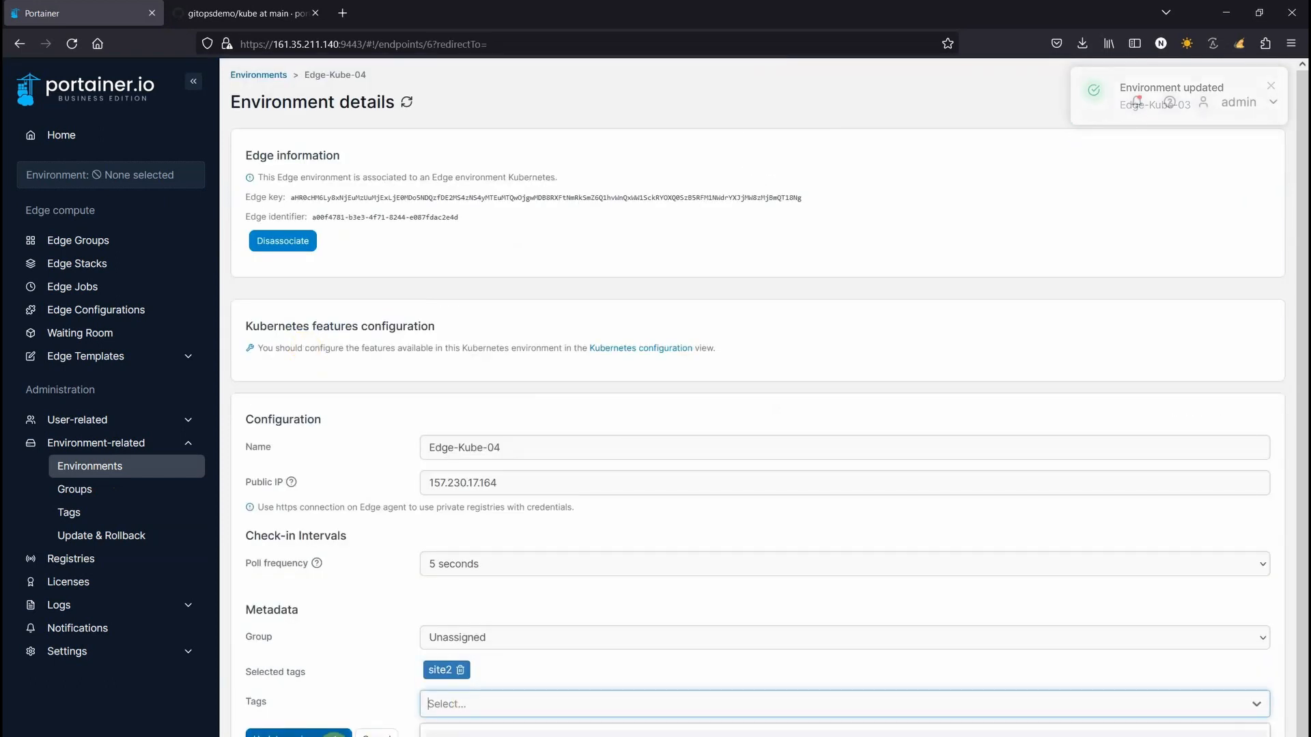
{"action": "left_click", "coordinate": [298, 734]}
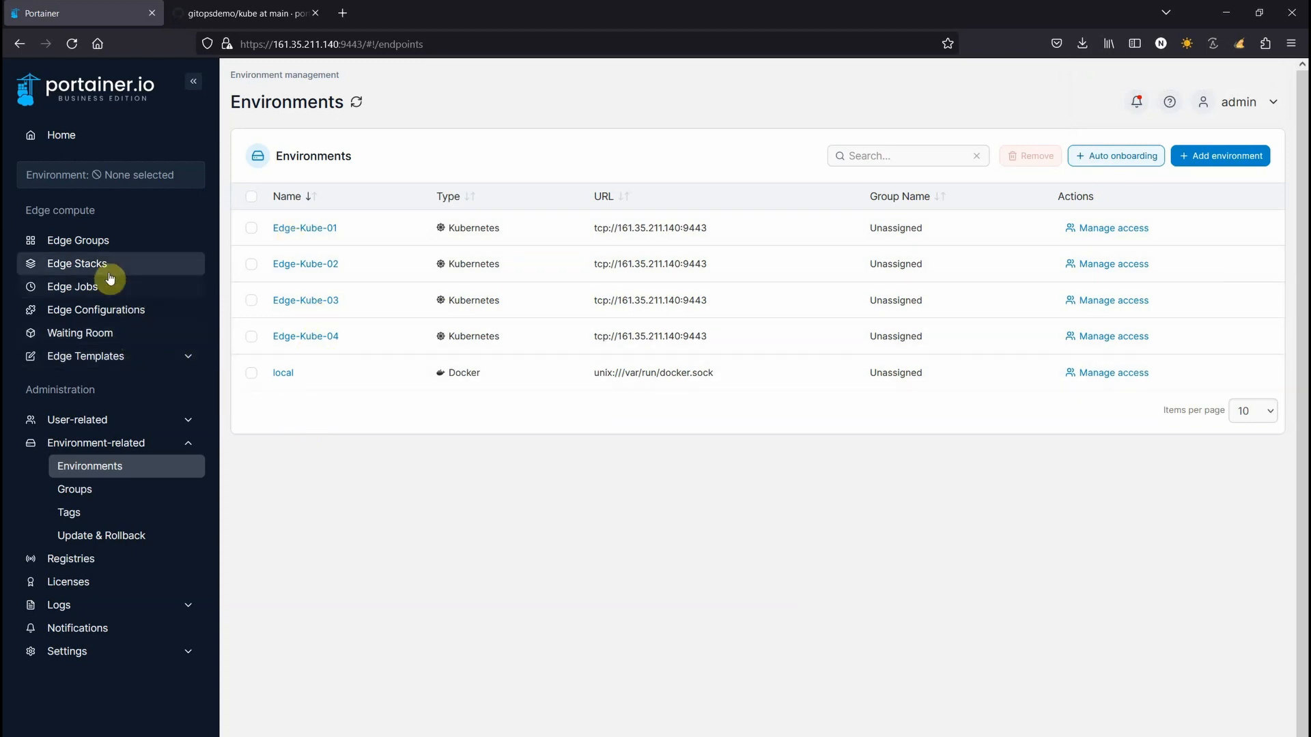
Go to the Edge Groups page under Edge compute
{"action": "left_click", "coordinate": [78, 241]}
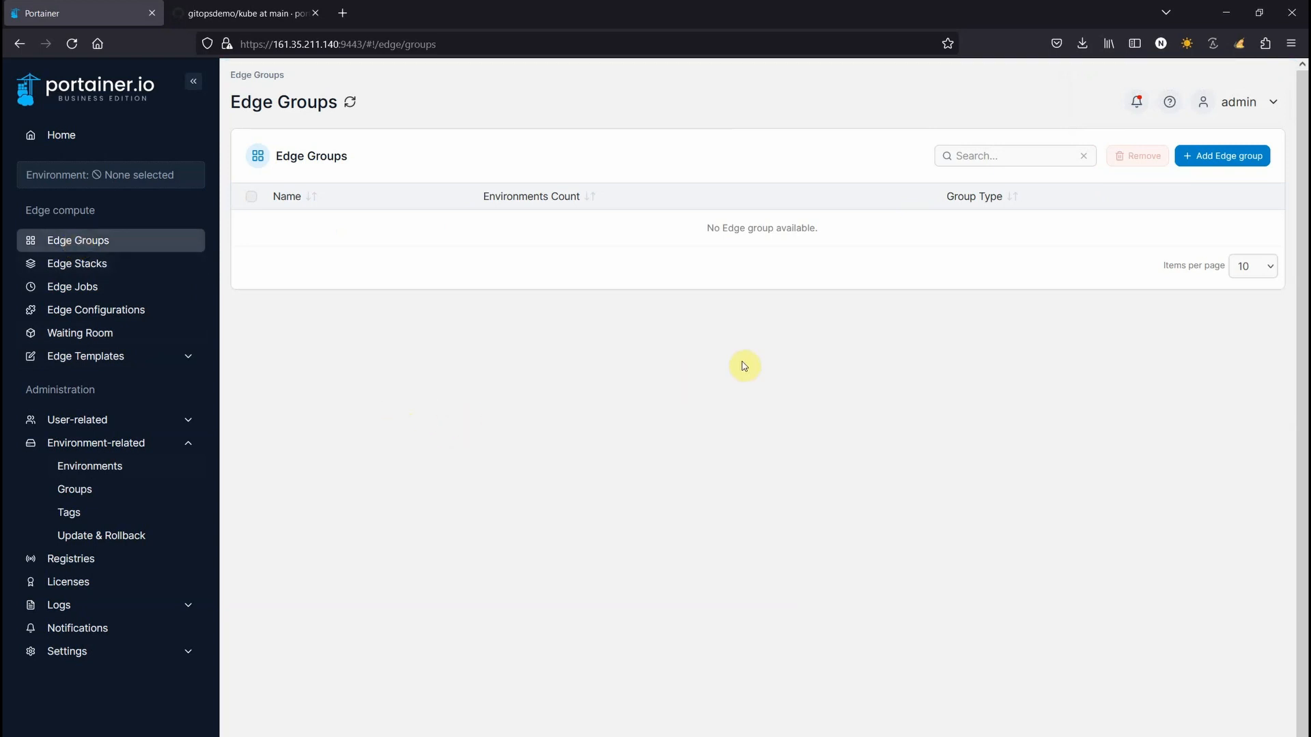
Create a dynamic edge group site1 that matches environments tagged site1
{"action": "left_click", "coordinate": [1214, 162]}
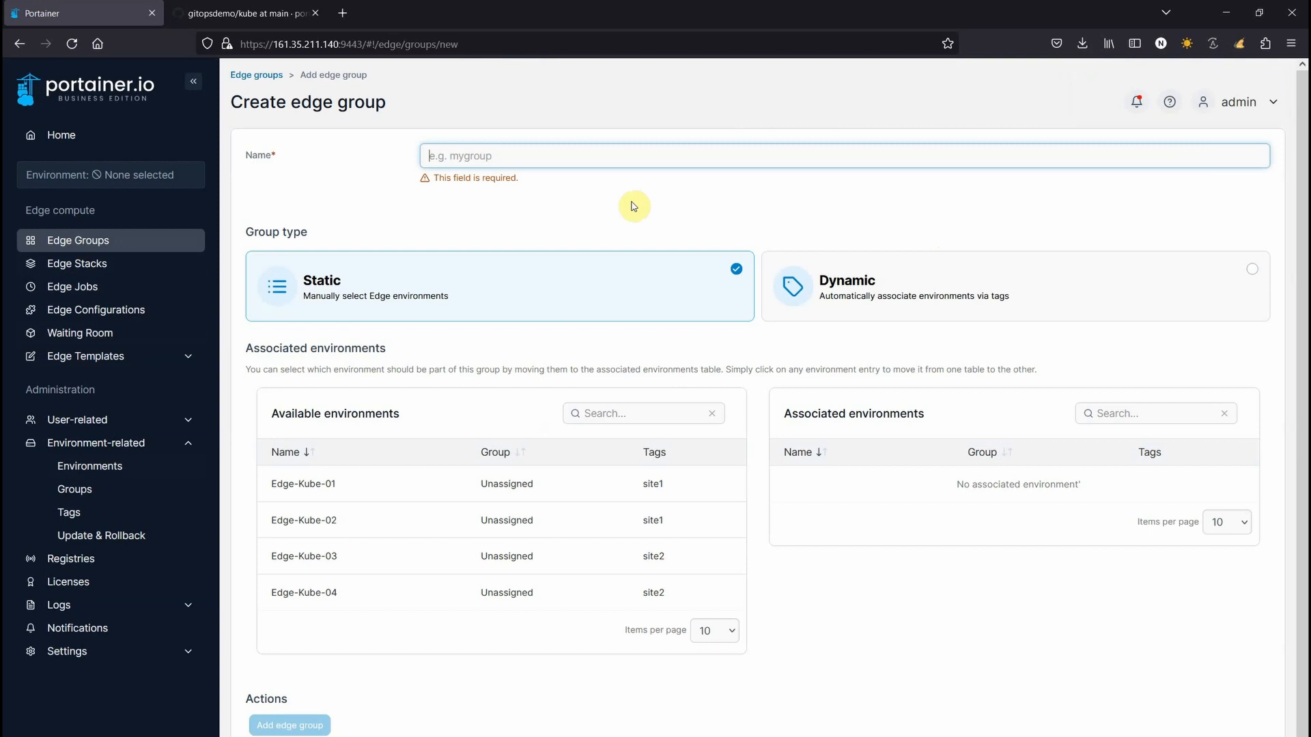
{"action": "type", "text": "site1"}
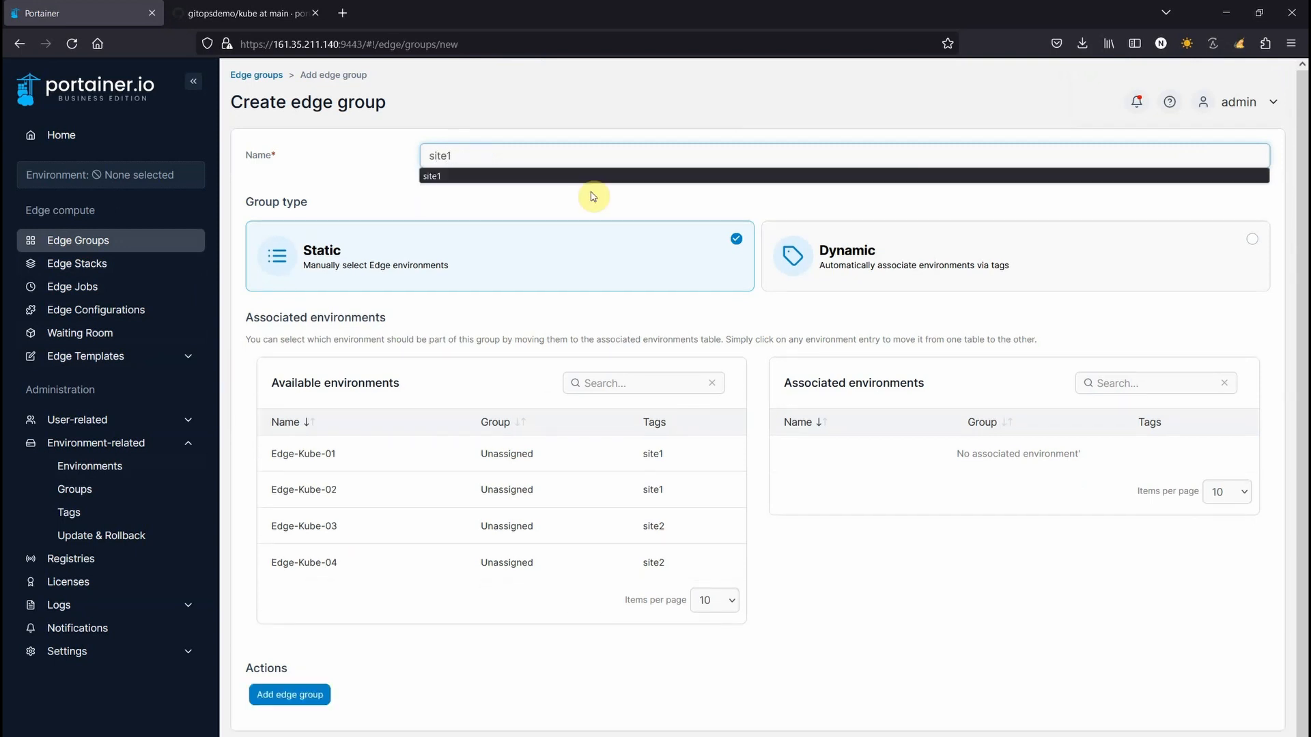
{"action": "left_click", "coordinate": [382, 208]}
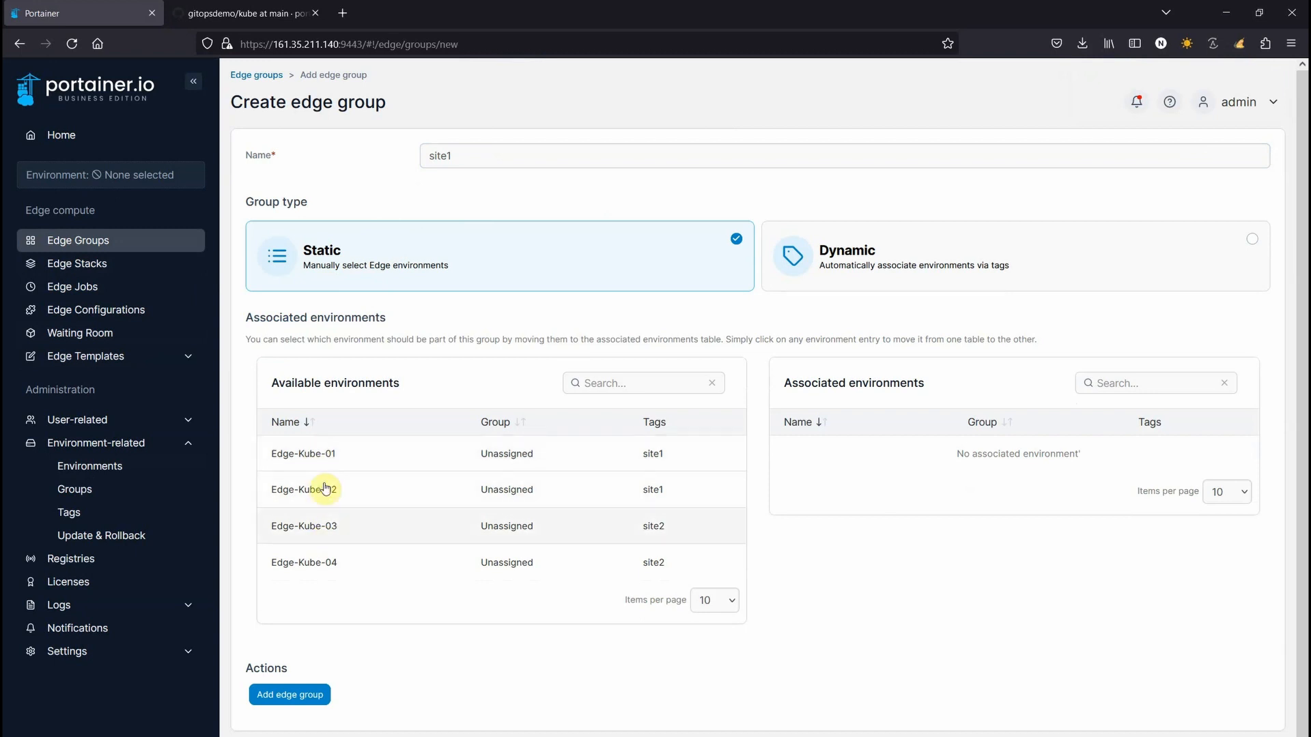
{"action": "left_click", "coordinate": [882, 254]}
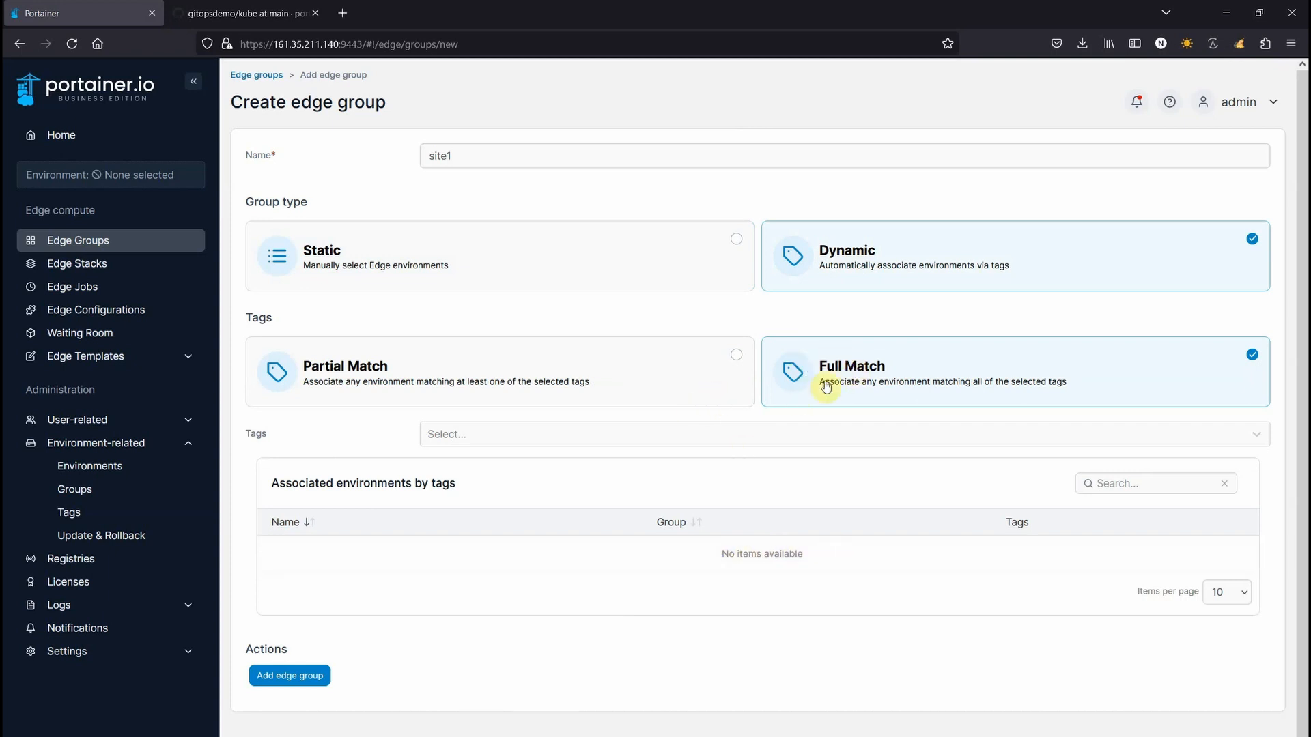
{"action": "left_click", "coordinate": [465, 441]}
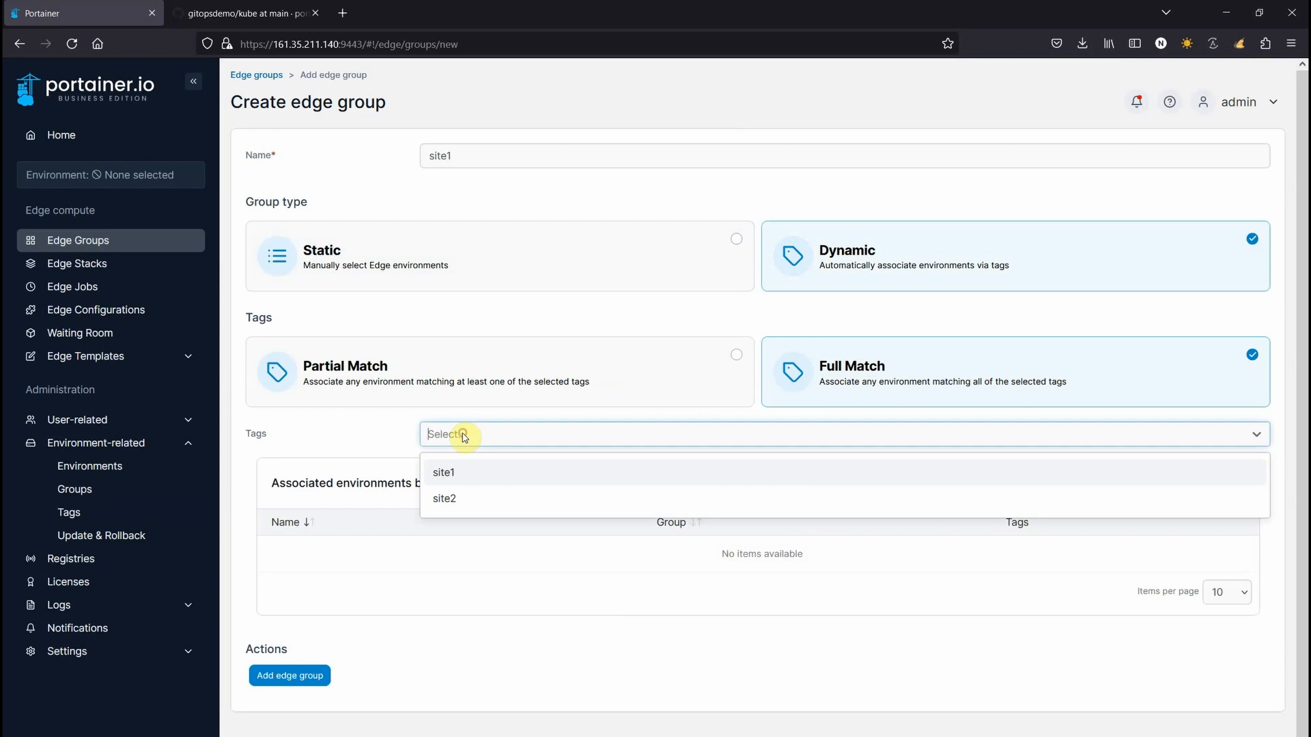
{"action": "left_click", "coordinate": [444, 479]}
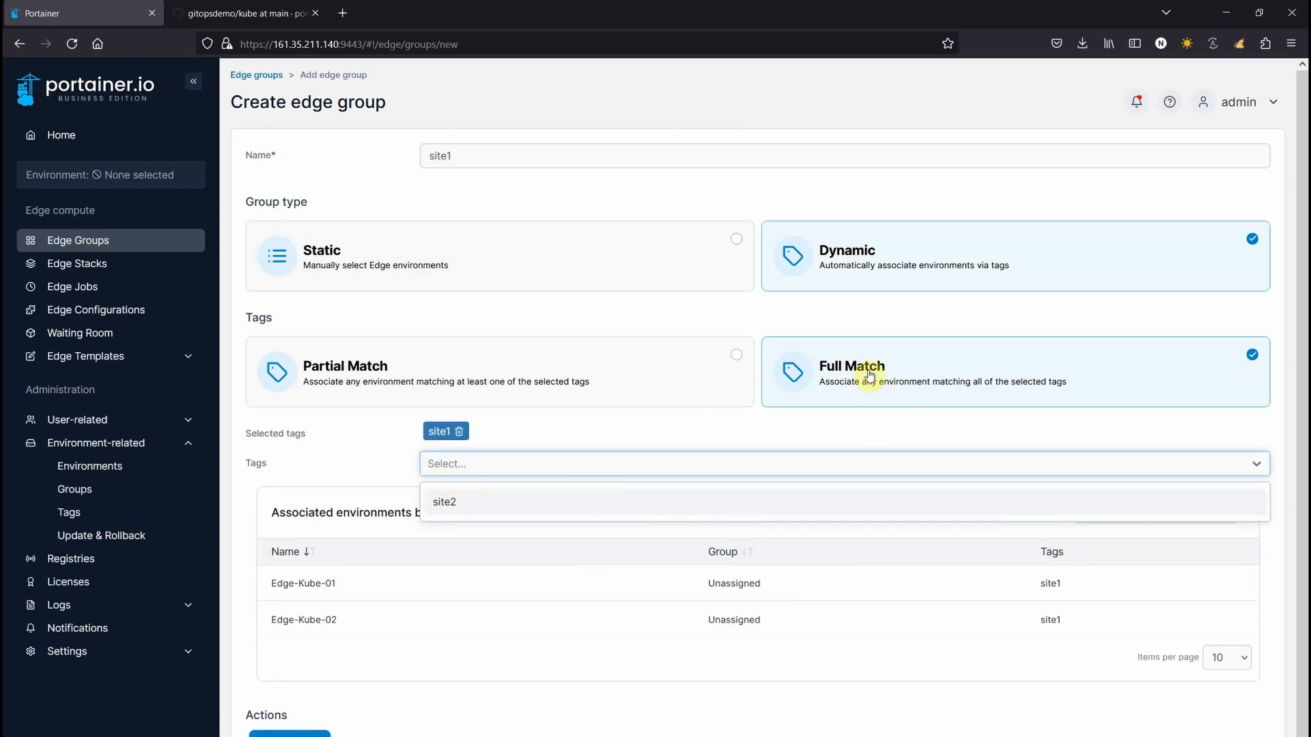
{"action": "left_click", "coordinate": [503, 449]}
{"action": "left_click", "coordinate": [290, 733]}
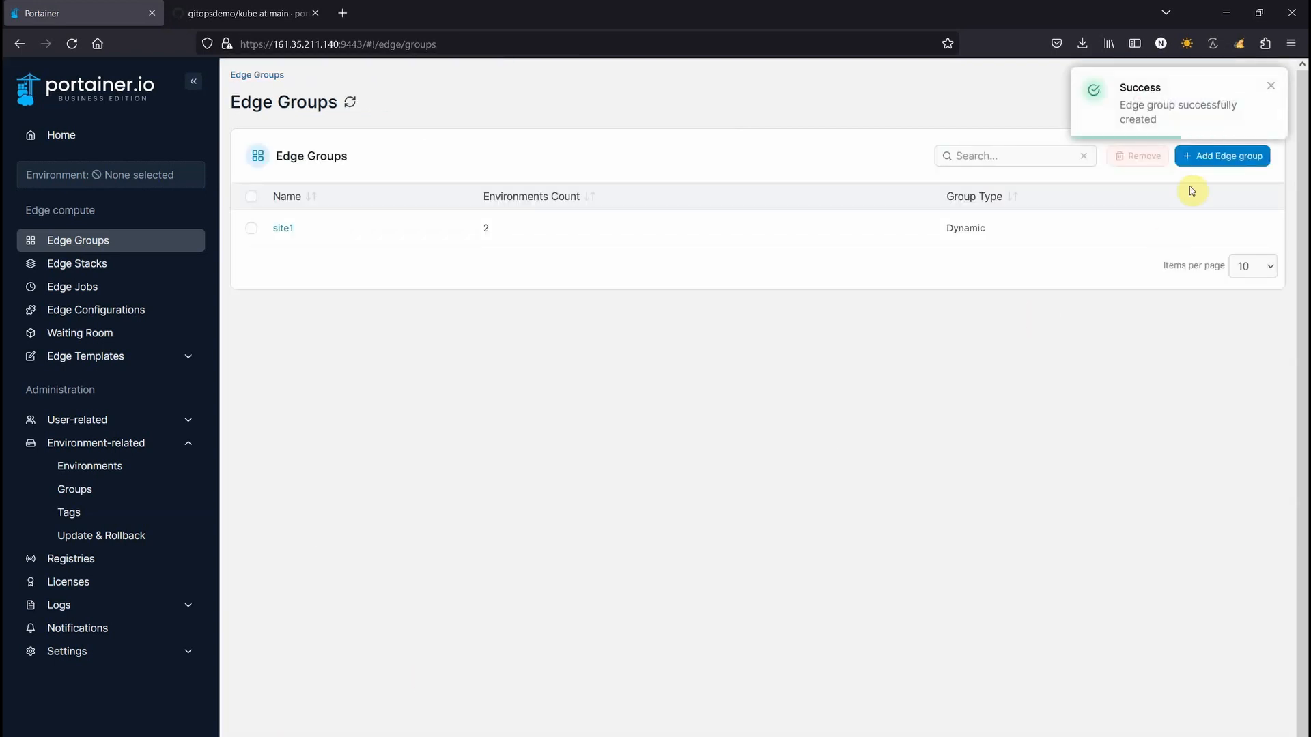
Create a dynamic edge group site2 matching tag site2, then start a group named allsite
{"action": "left_click", "coordinate": [1198, 159]}
{"action": "type", "text": "site2"}
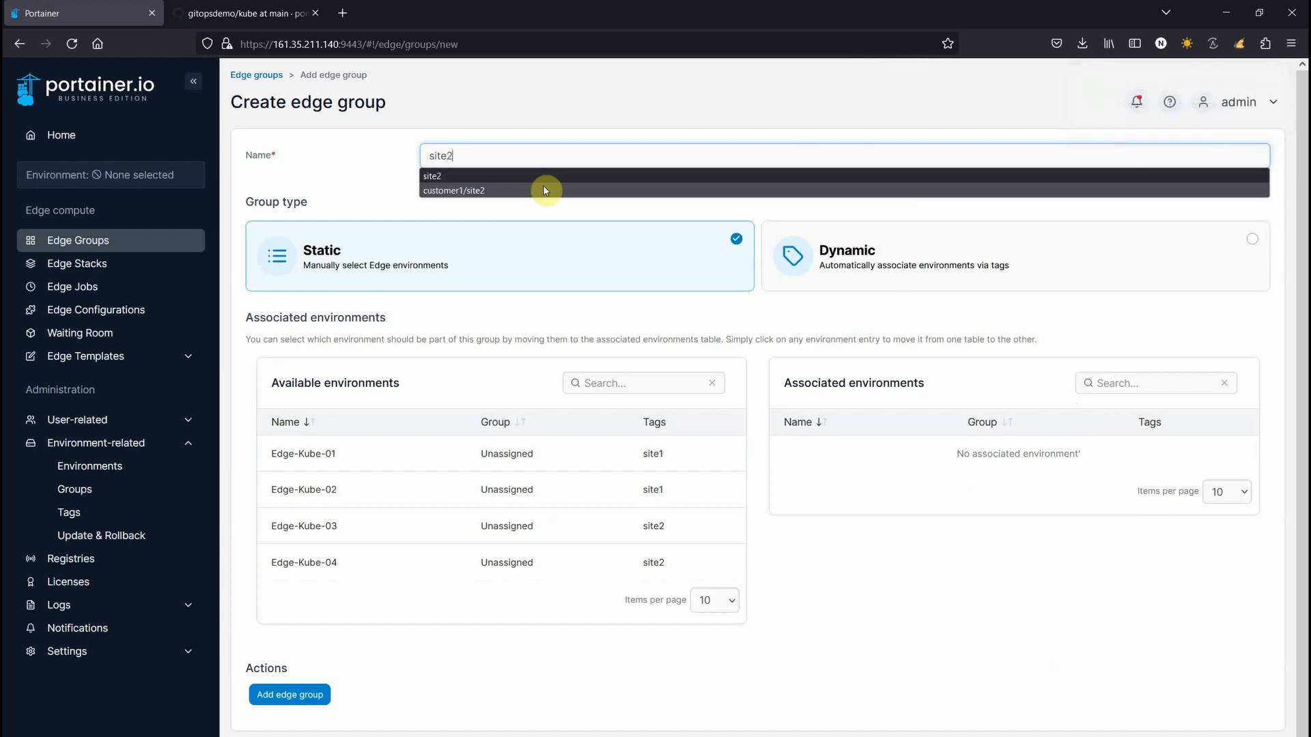
{"action": "left_click", "coordinate": [543, 188]}
{"action": "left_click", "coordinate": [840, 252]}
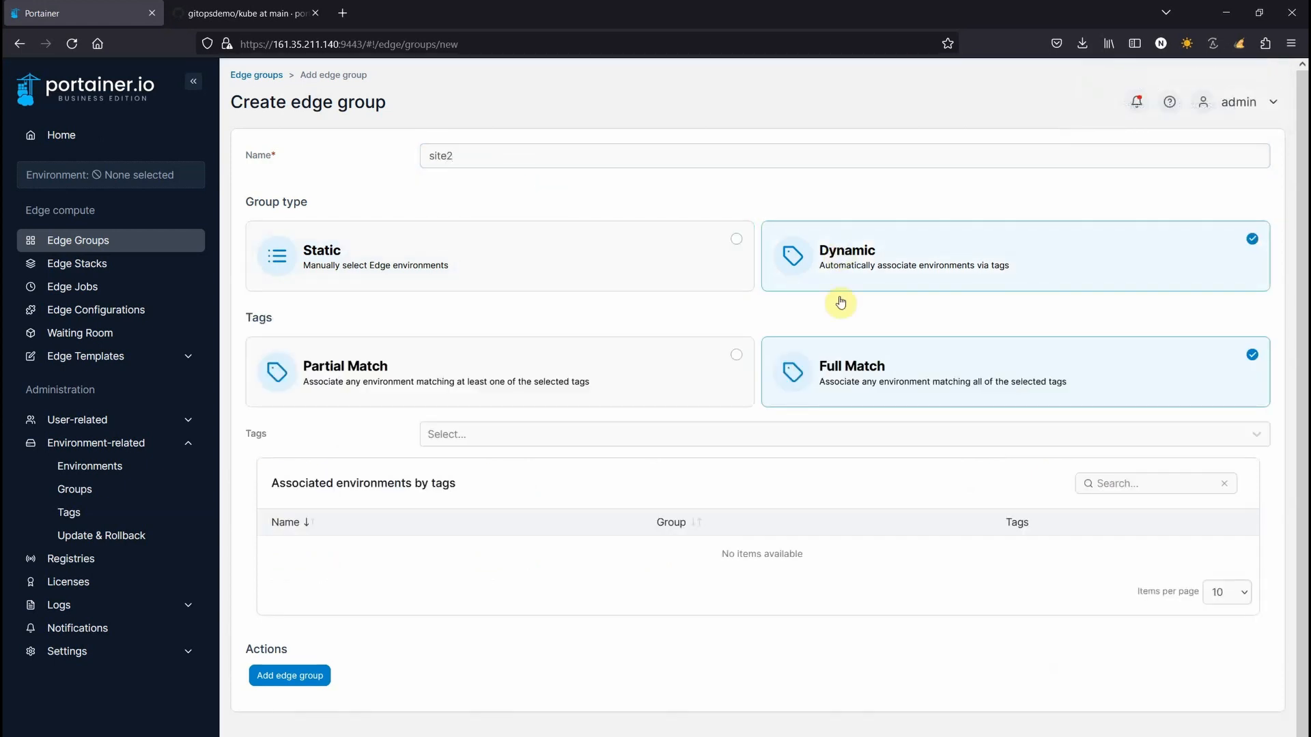
{"action": "left_click", "coordinate": [430, 434]}
{"action": "left_click", "coordinate": [441, 499]}
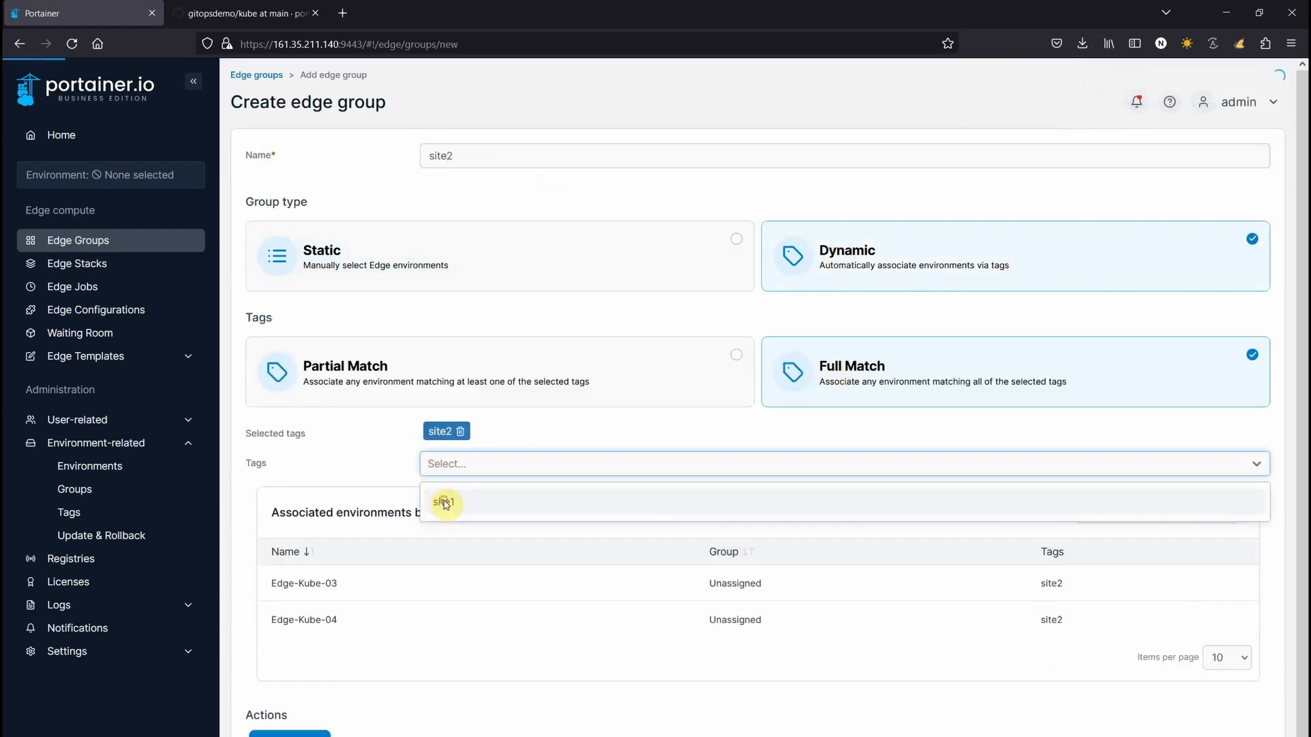
{"action": "left_click", "coordinate": [299, 734]}
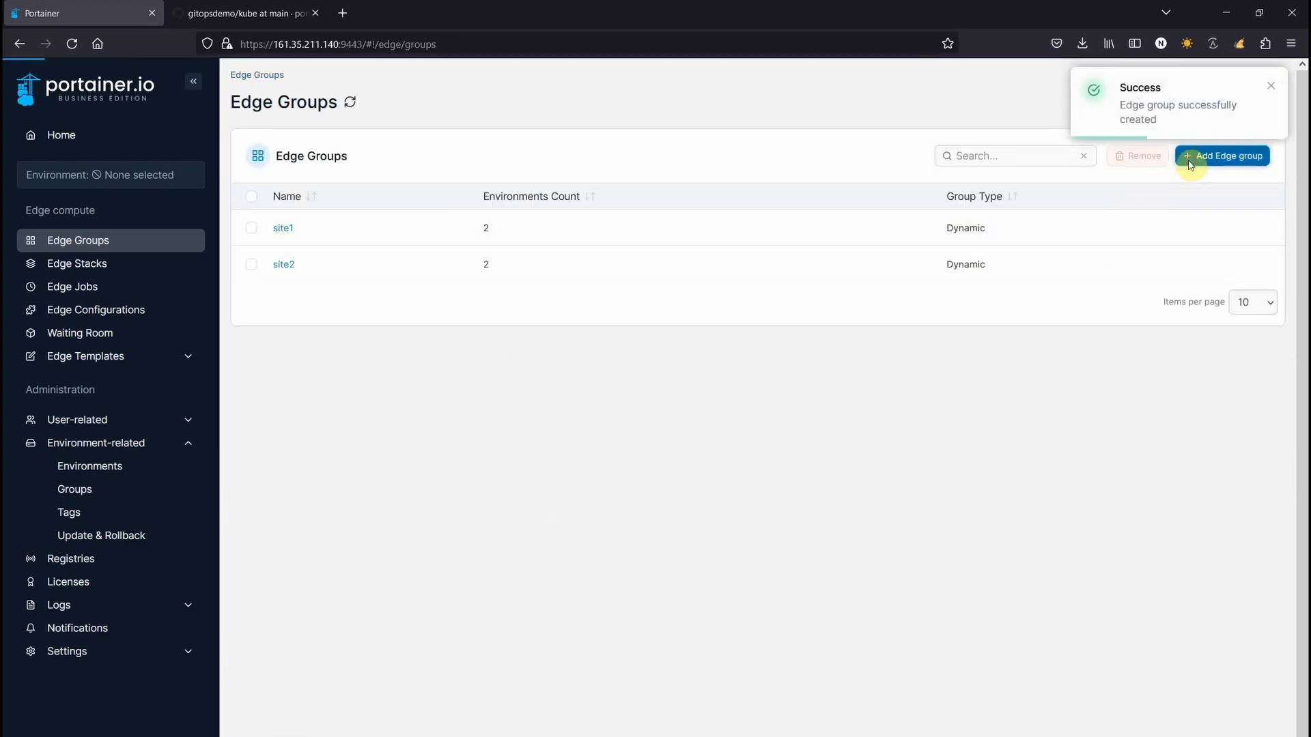
{"action": "left_click", "coordinate": [1194, 156]}
{"action": "type", "text": "allsite"}
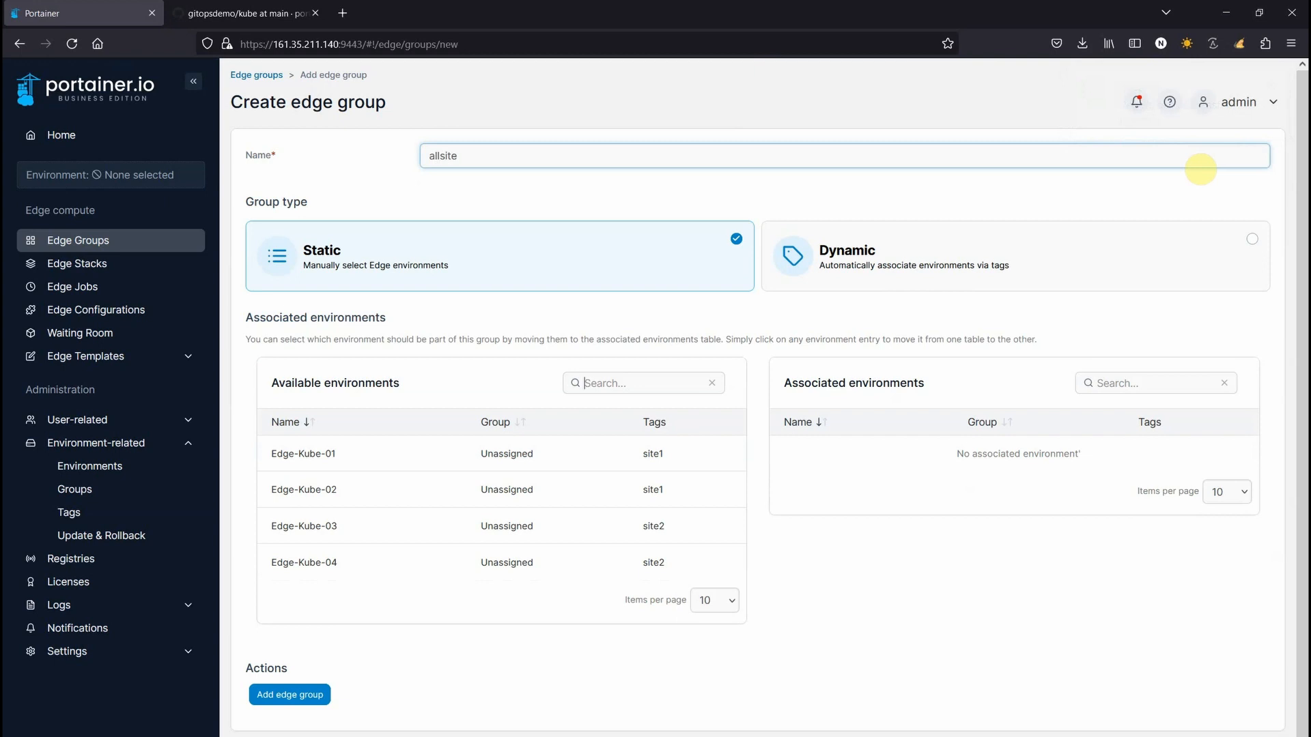
Make allsite a dynamic group partially matching tags site1 and site2, and create it
{"action": "left_click", "coordinate": [1088, 243]}
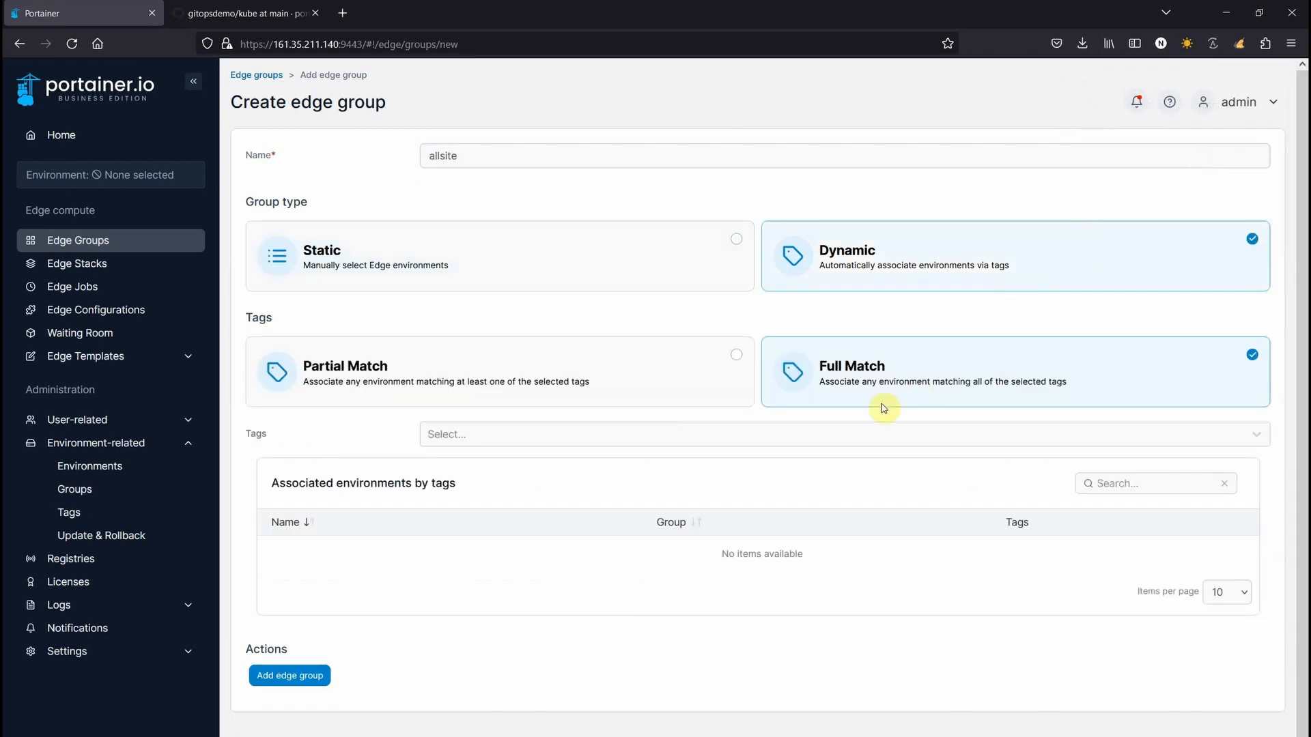
{"action": "left_click", "coordinate": [390, 372]}
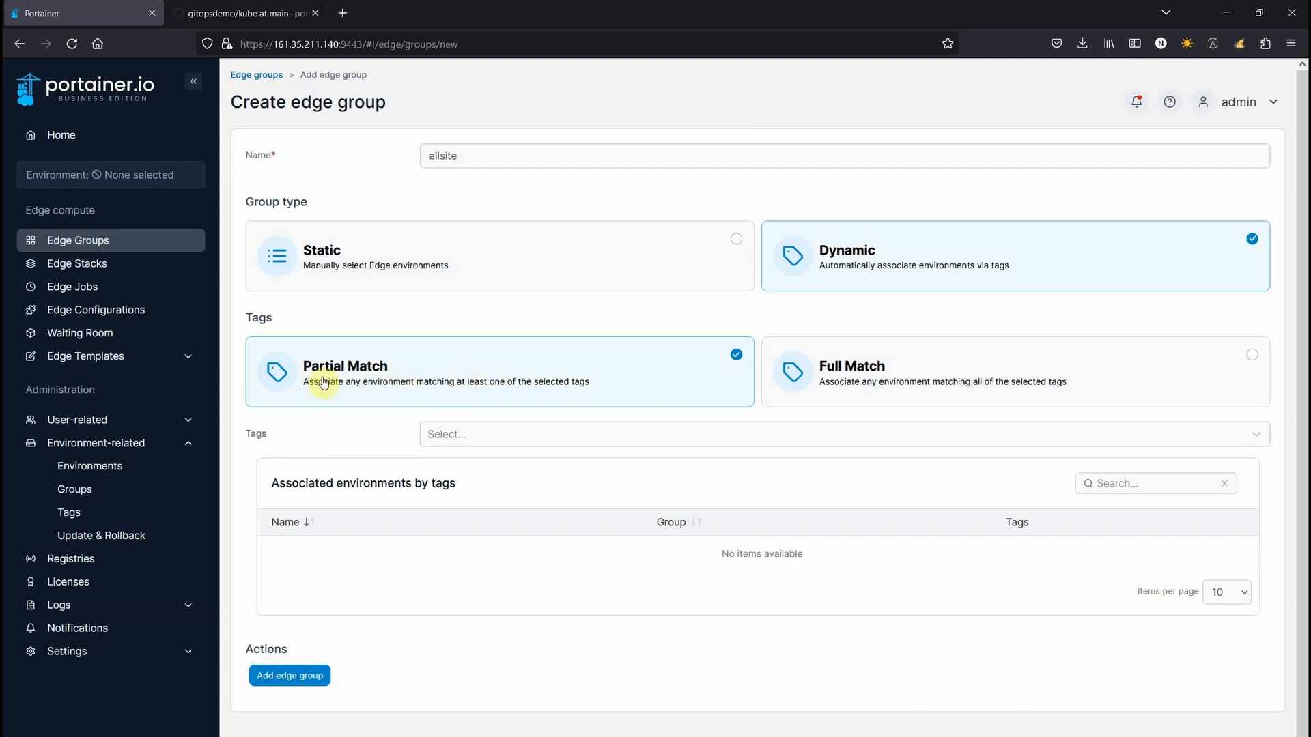
{"action": "left_click", "coordinate": [437, 434]}
{"action": "left_click", "coordinate": [441, 473]}
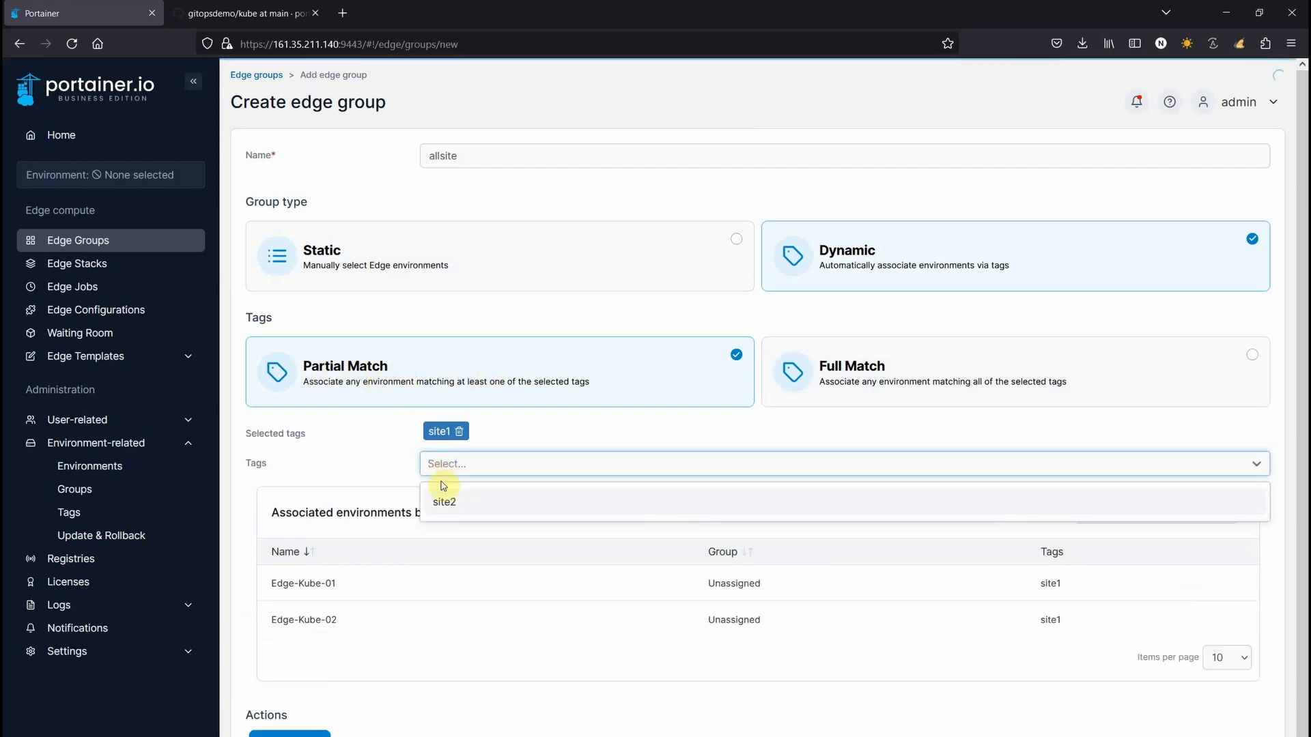
{"action": "left_click", "coordinate": [444, 505]}
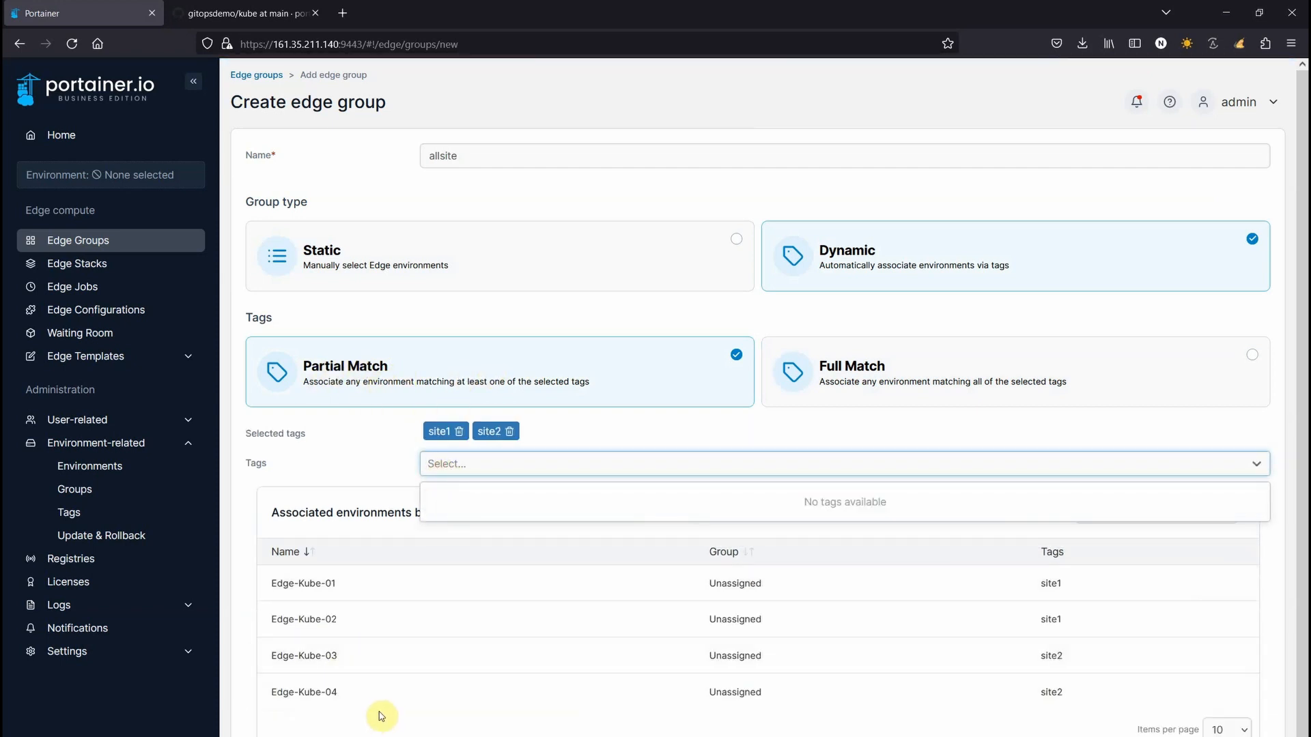
{"action": "left_click", "coordinate": [355, 736]}
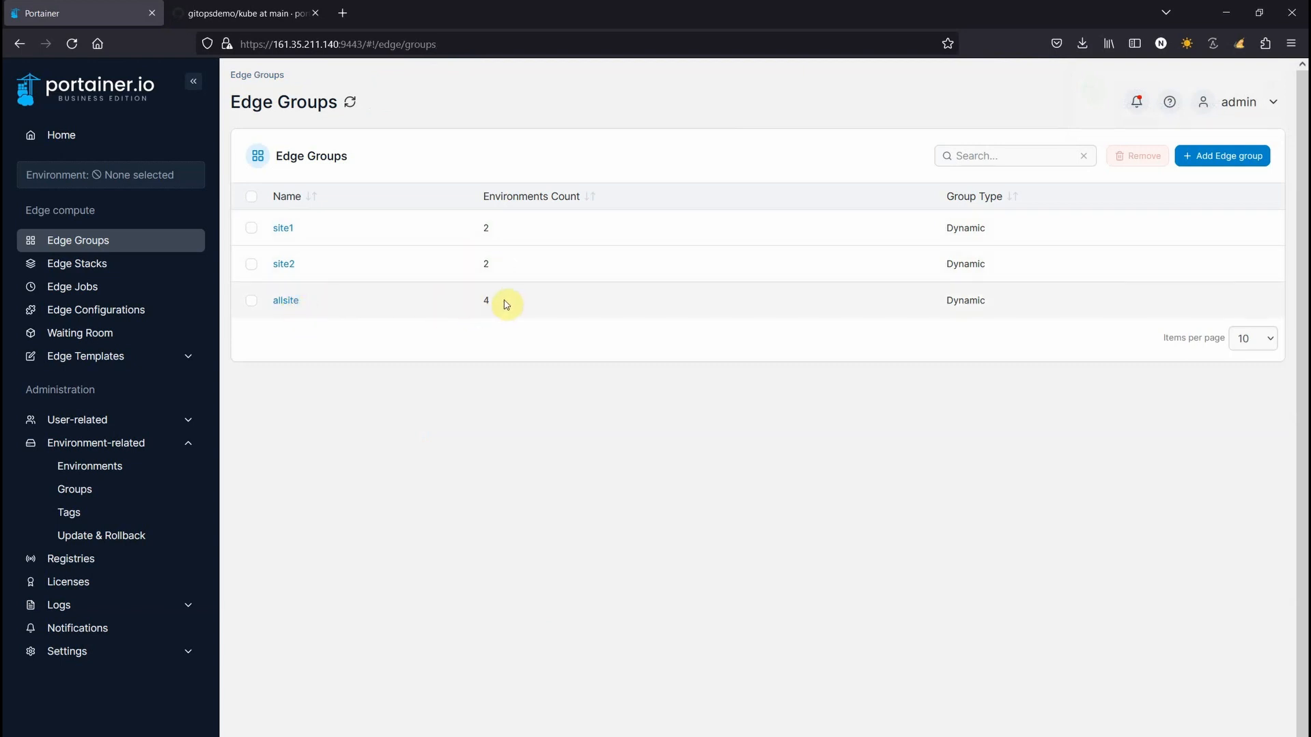
Start a new edge stack named ignition_site1 targeting the site1 edge group
{"action": "left_click", "coordinate": [92, 271]}
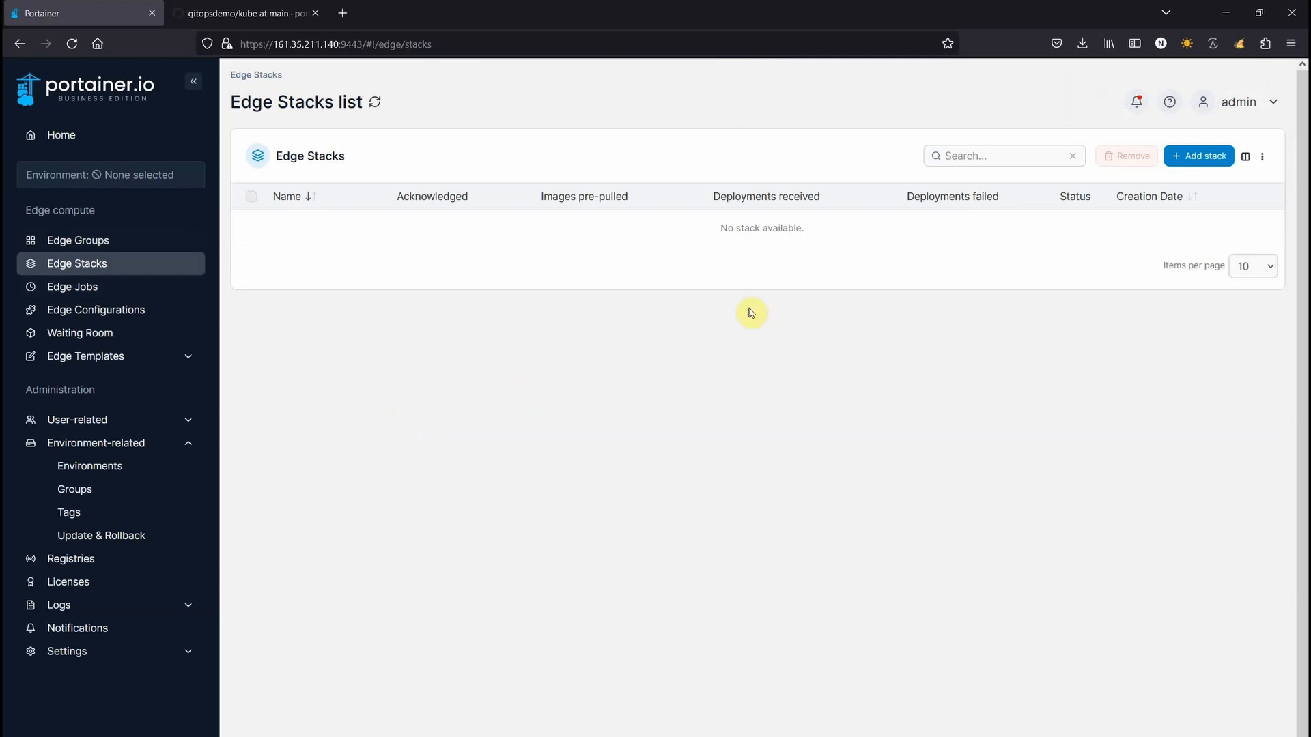
{"action": "left_click", "coordinate": [1193, 166]}
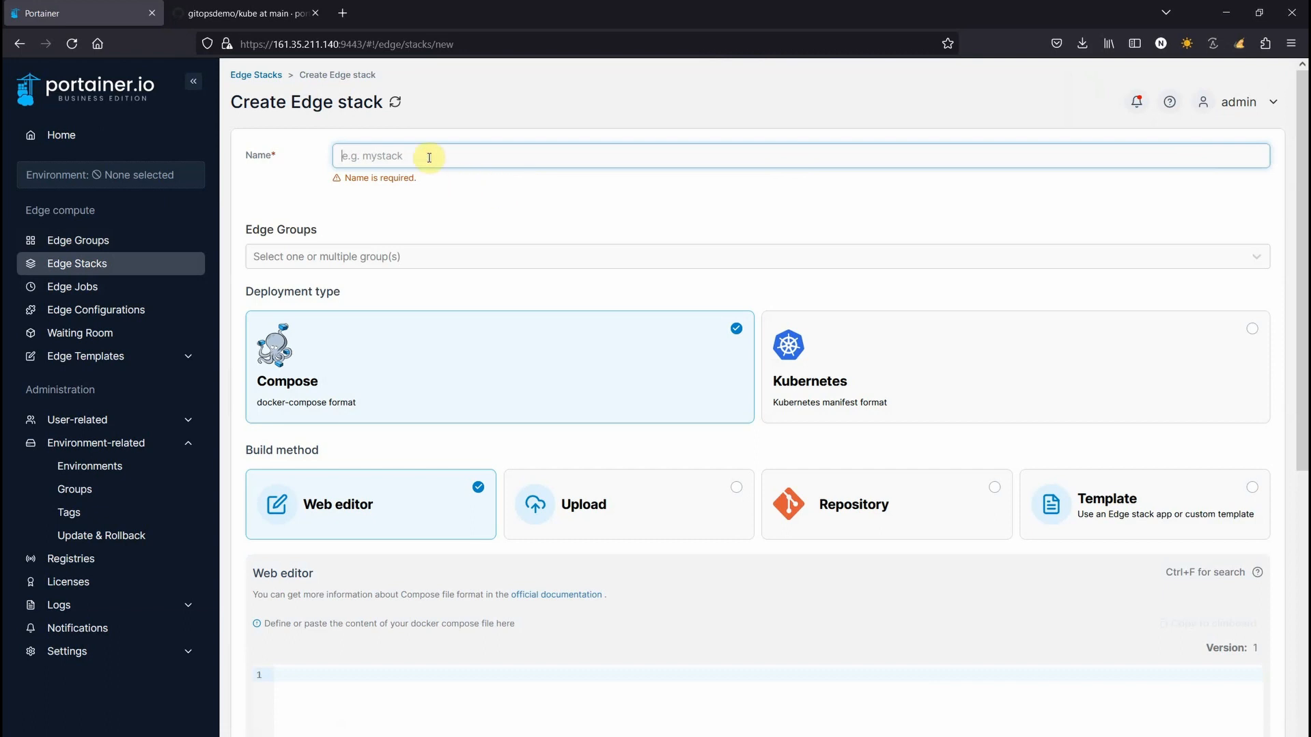
{"action": "type", "text": "ignition_site1"}
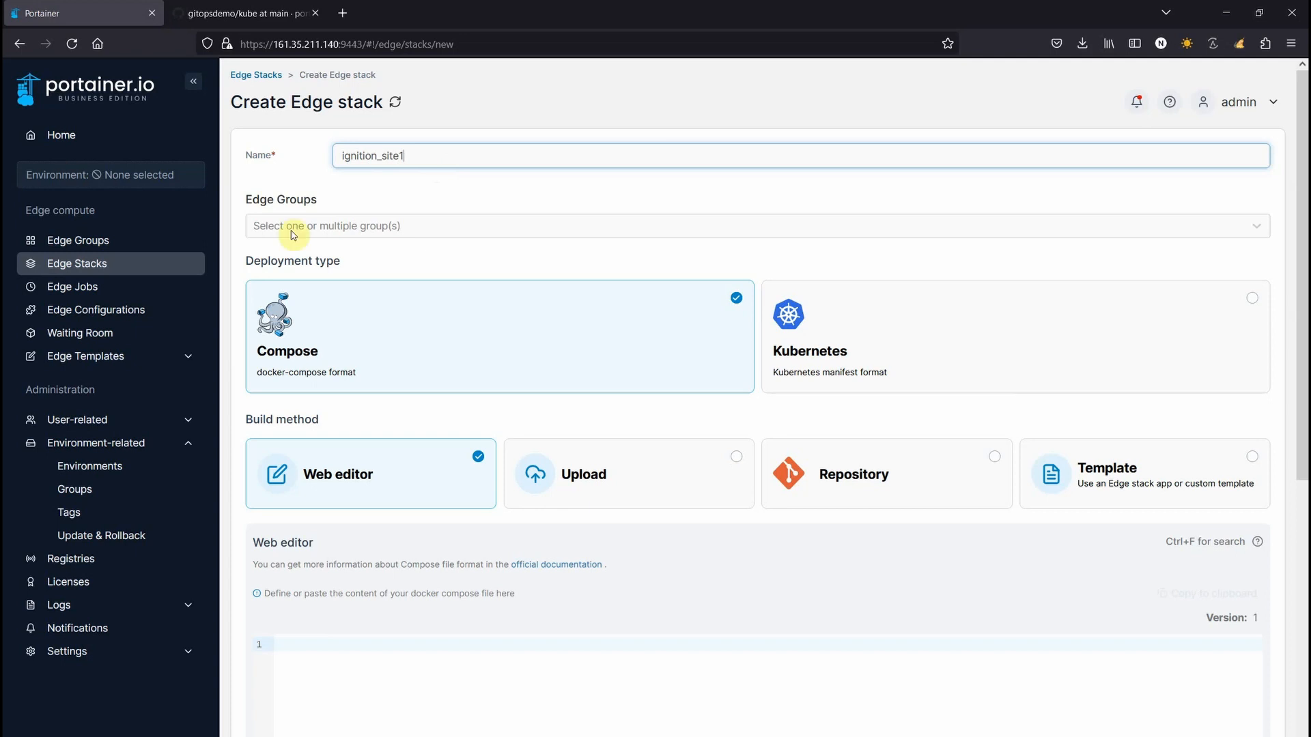
{"action": "left_click", "coordinate": [339, 228]}
{"action": "left_click", "coordinate": [277, 264]}
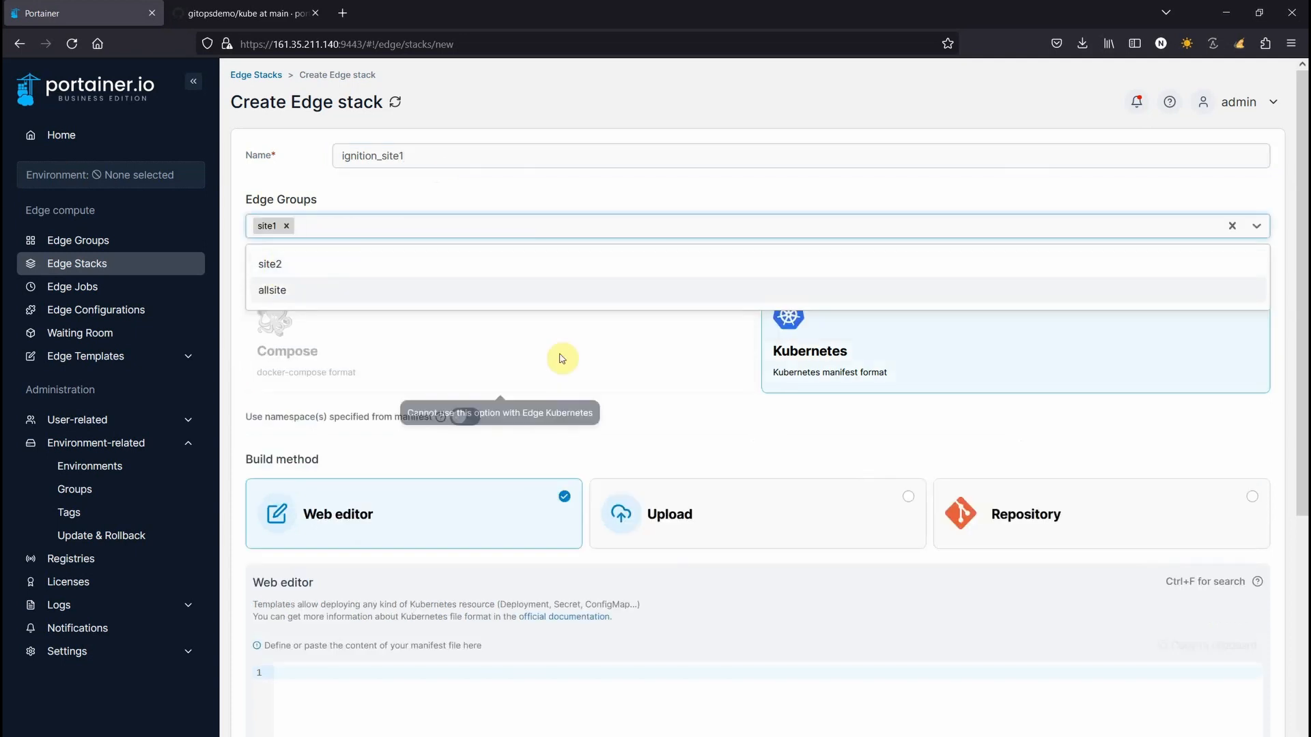
{"action": "left_click", "coordinate": [683, 439]}
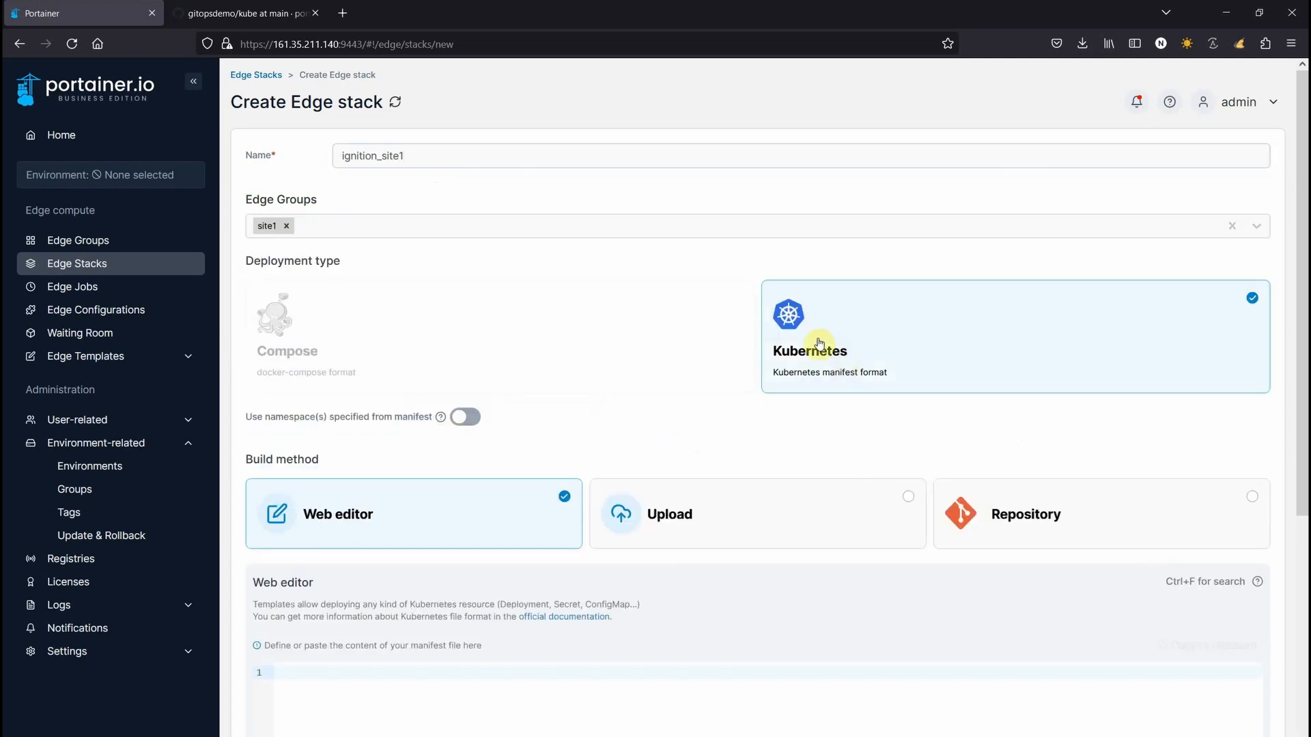
Build the stack from a Git repository and copy the gitopsdemo repository URL from GitHub
{"action": "left_click", "coordinate": [999, 519]}
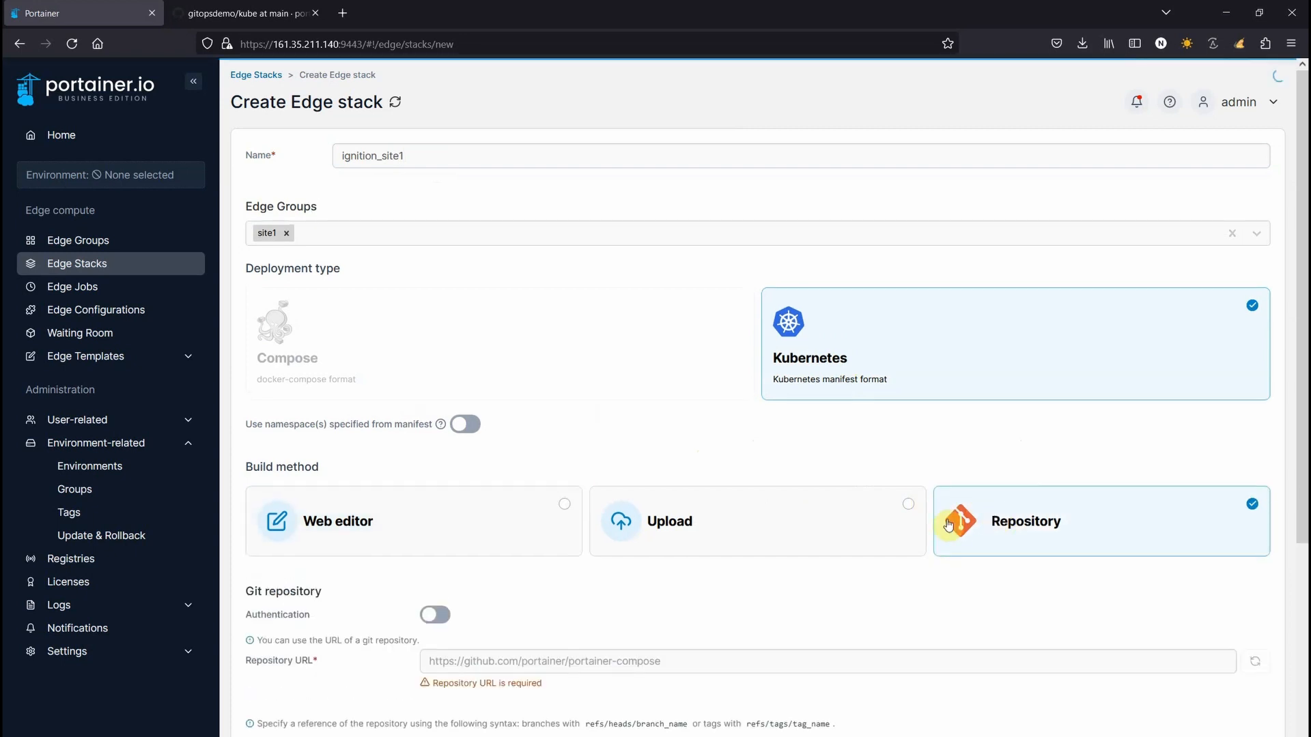
{"action": "scroll", "coordinate": [783, 544], "scroll_direction": "down", "scroll_amount": 2}
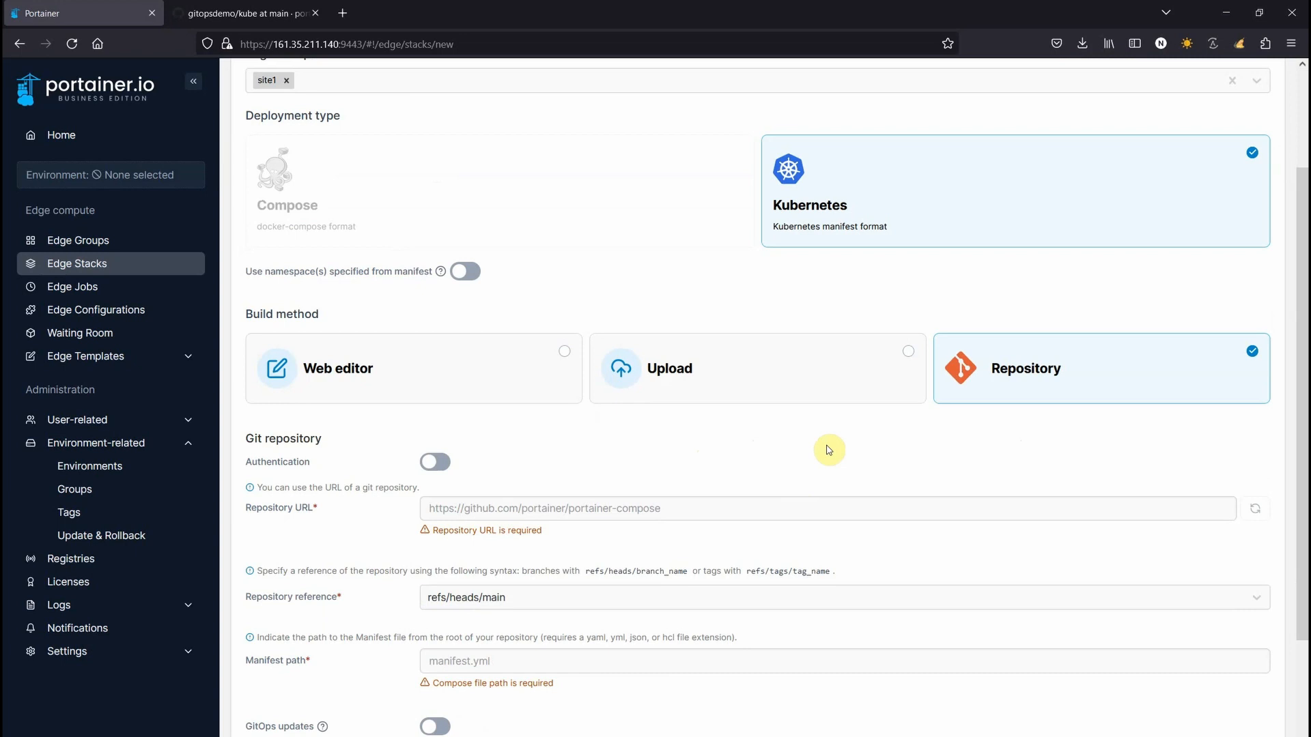
{"action": "left_click", "coordinate": [276, 14]}
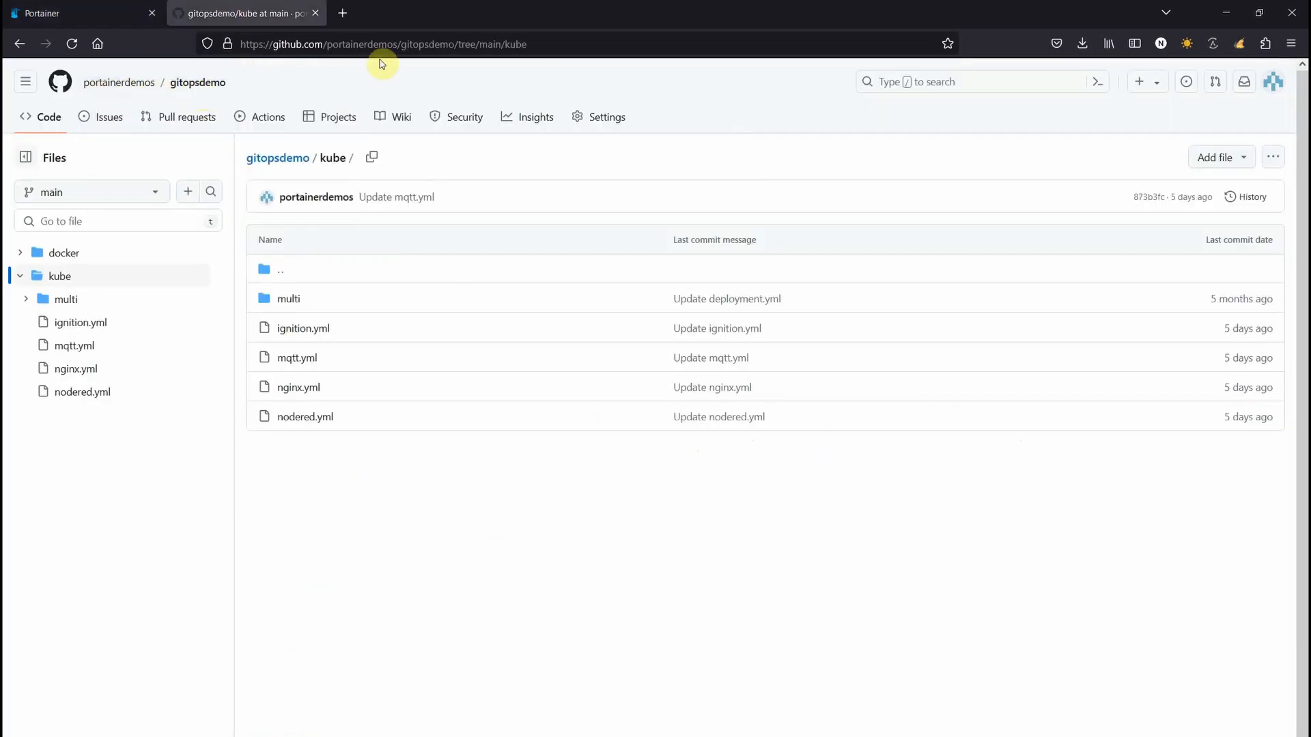
{"action": "left_click", "coordinate": [455, 45]}
{"action": "left_click", "coordinate": [455, 45]}
{"action": "key", "text": "ctrl+a"}
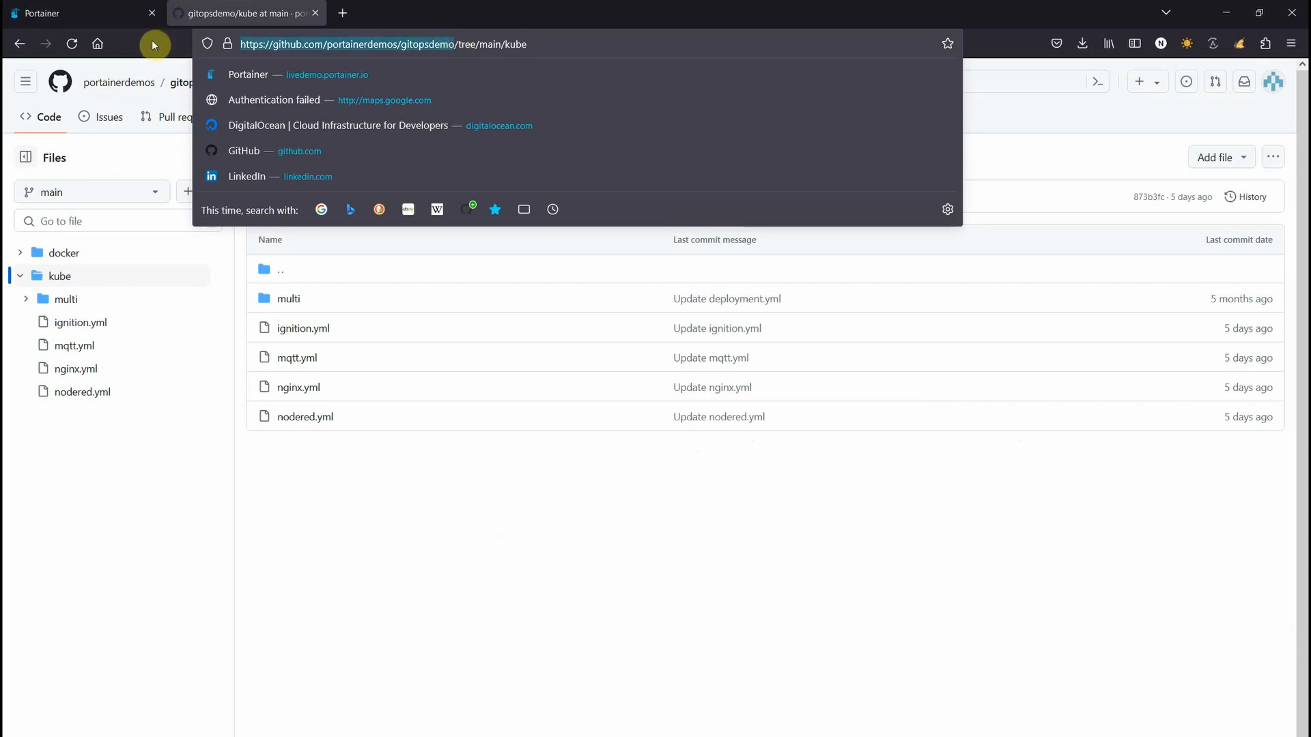
{"action": "left_click", "coordinate": [41, 13]}
Paste the gitopsdemo repository URL and set the manifest path to kube/ignition.yml
{"action": "left_click", "coordinate": [475, 508]}
{"action": "type", "text": "https://github.com/portainerdemos/gitopsdemo"}
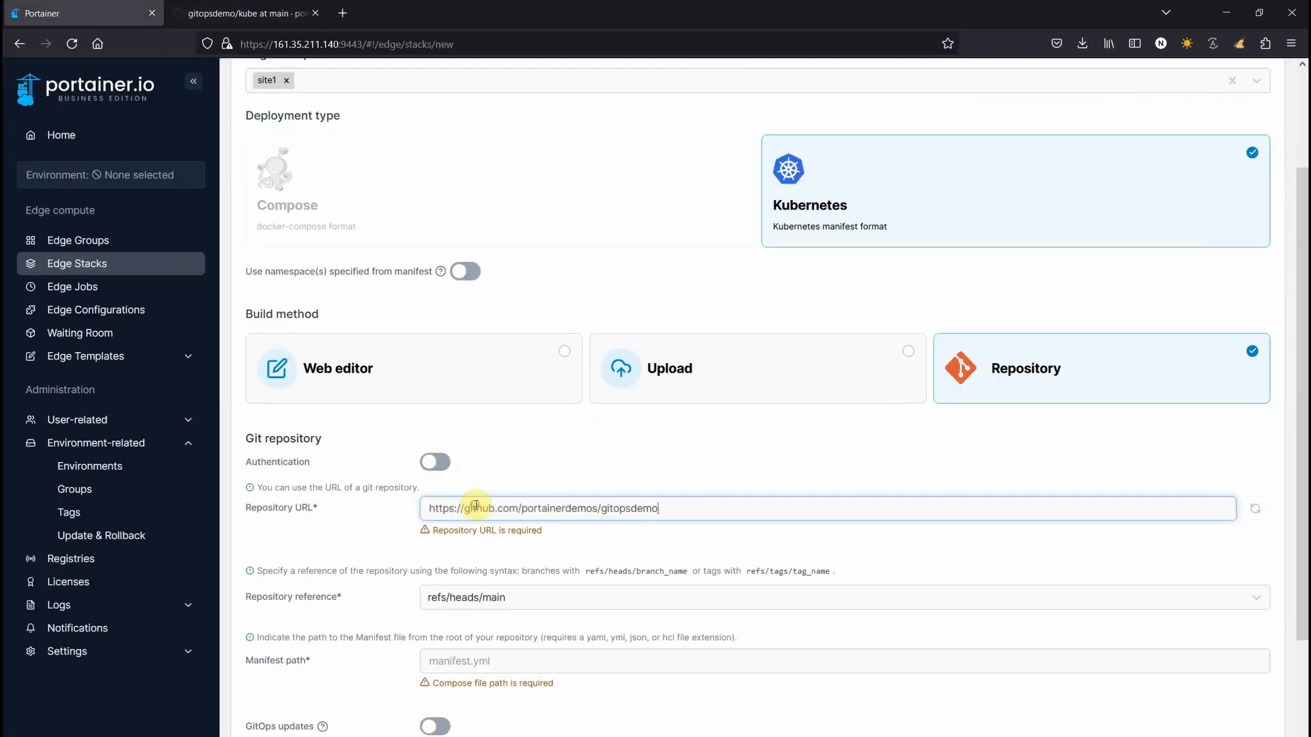
{"action": "left_click", "coordinate": [444, 639]}
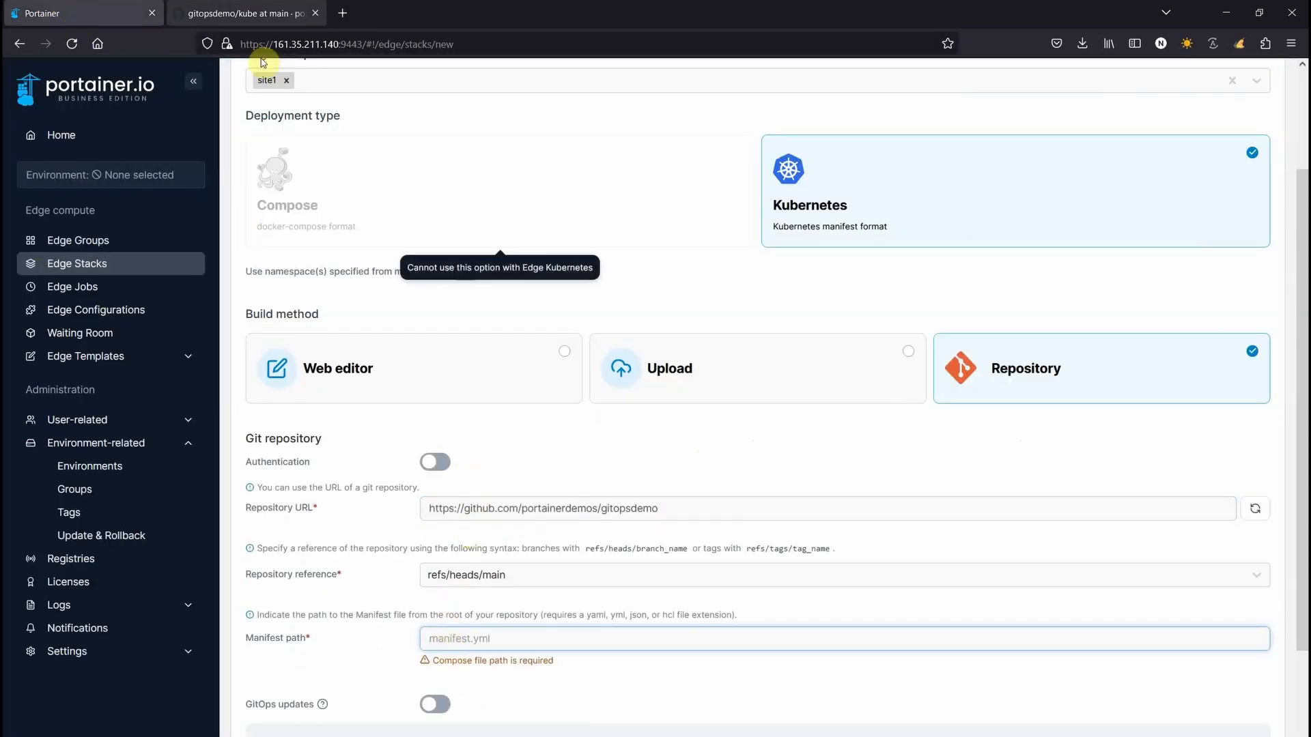
{"action": "left_click", "coordinate": [243, 13]}
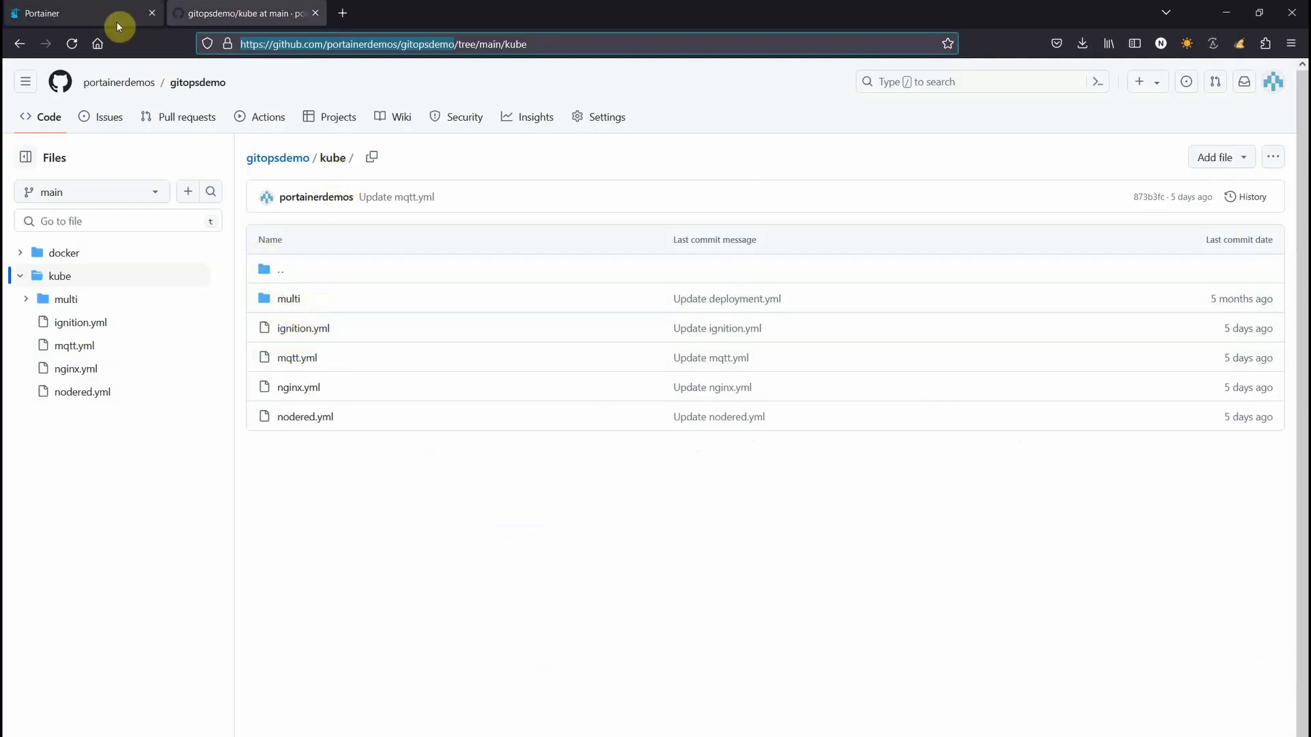
{"action": "left_click", "coordinate": [93, 15]}
{"action": "type", "text": "kube/"}
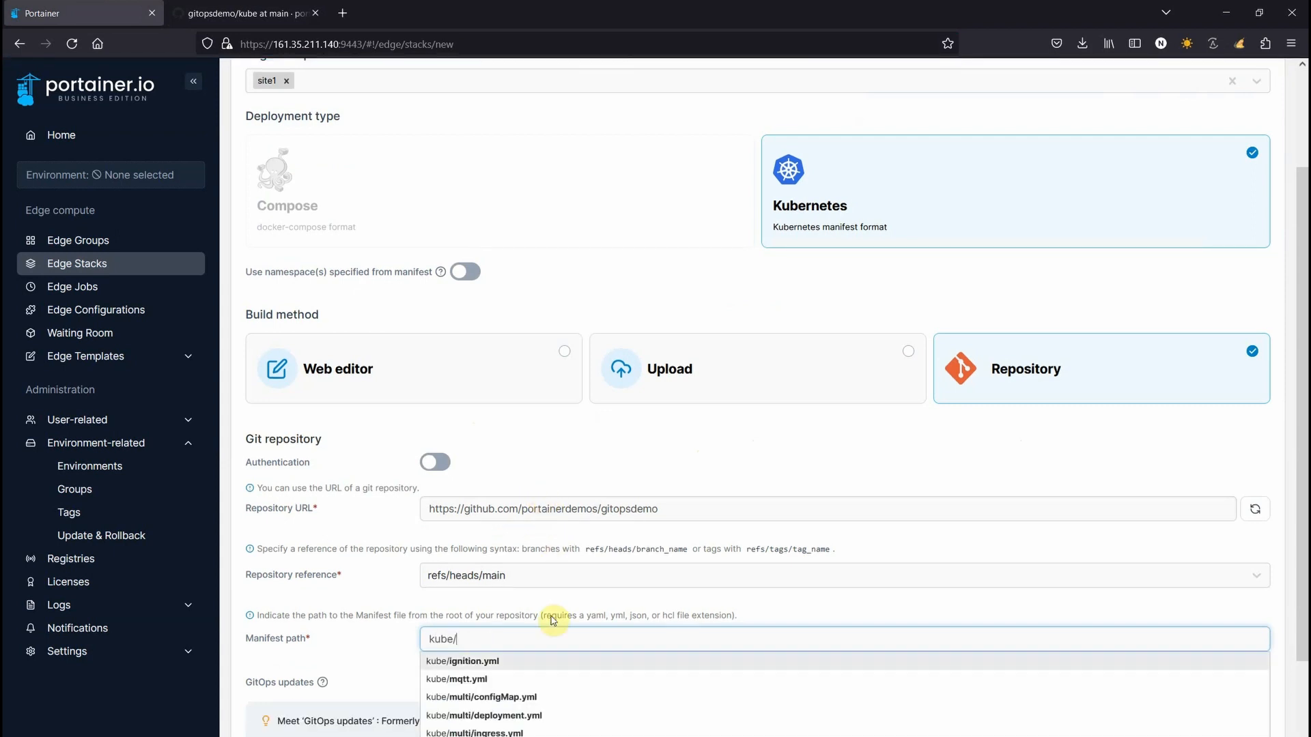
{"action": "left_click", "coordinate": [491, 660]}
Check ignition.yml on GitHub, then enable using namespaces specified in the manifest
{"action": "left_click", "coordinate": [223, 15]}
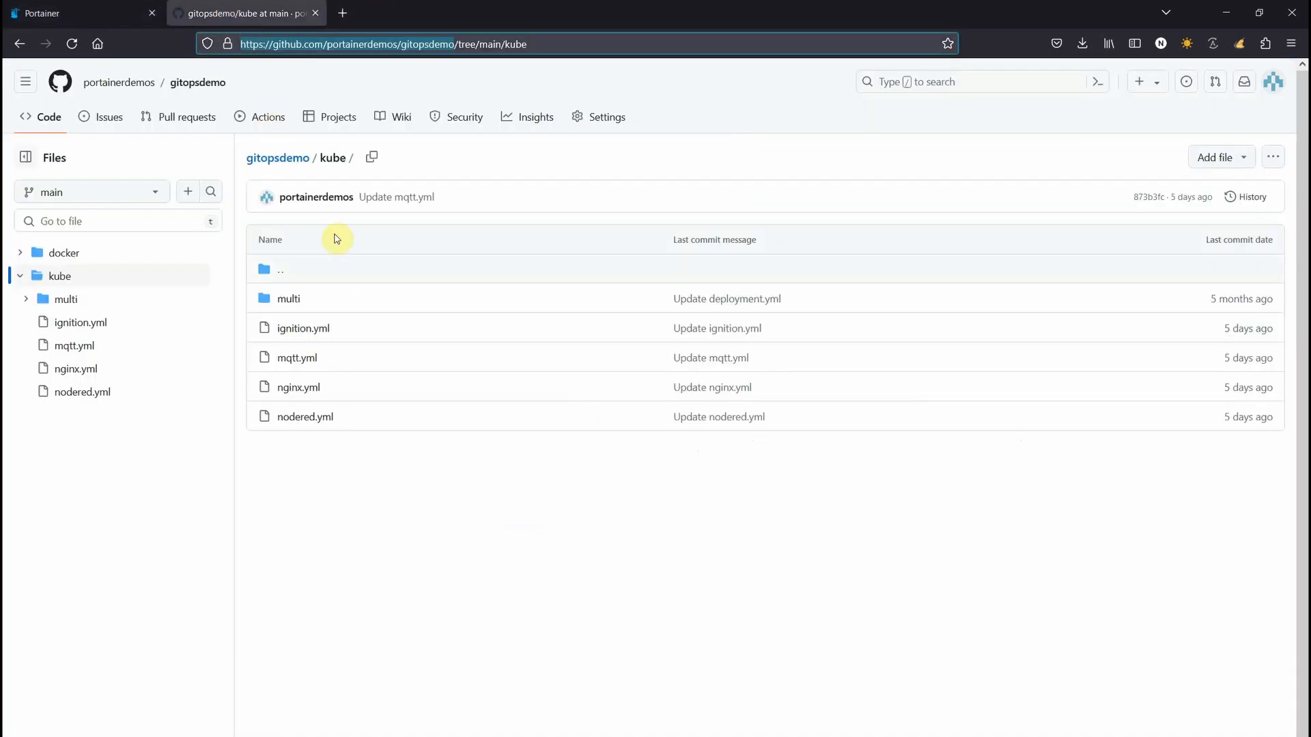
{"action": "left_click", "coordinate": [298, 329]}
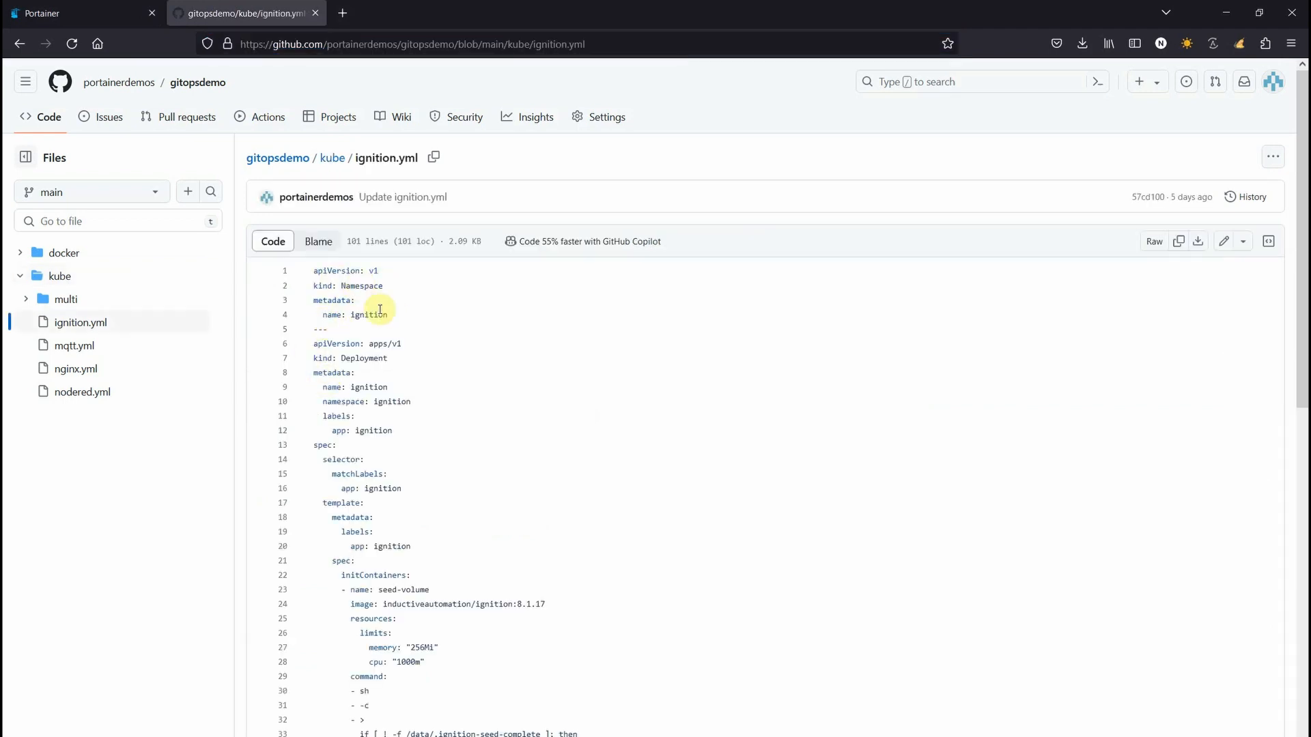
{"action": "left_click", "coordinate": [61, 9]}
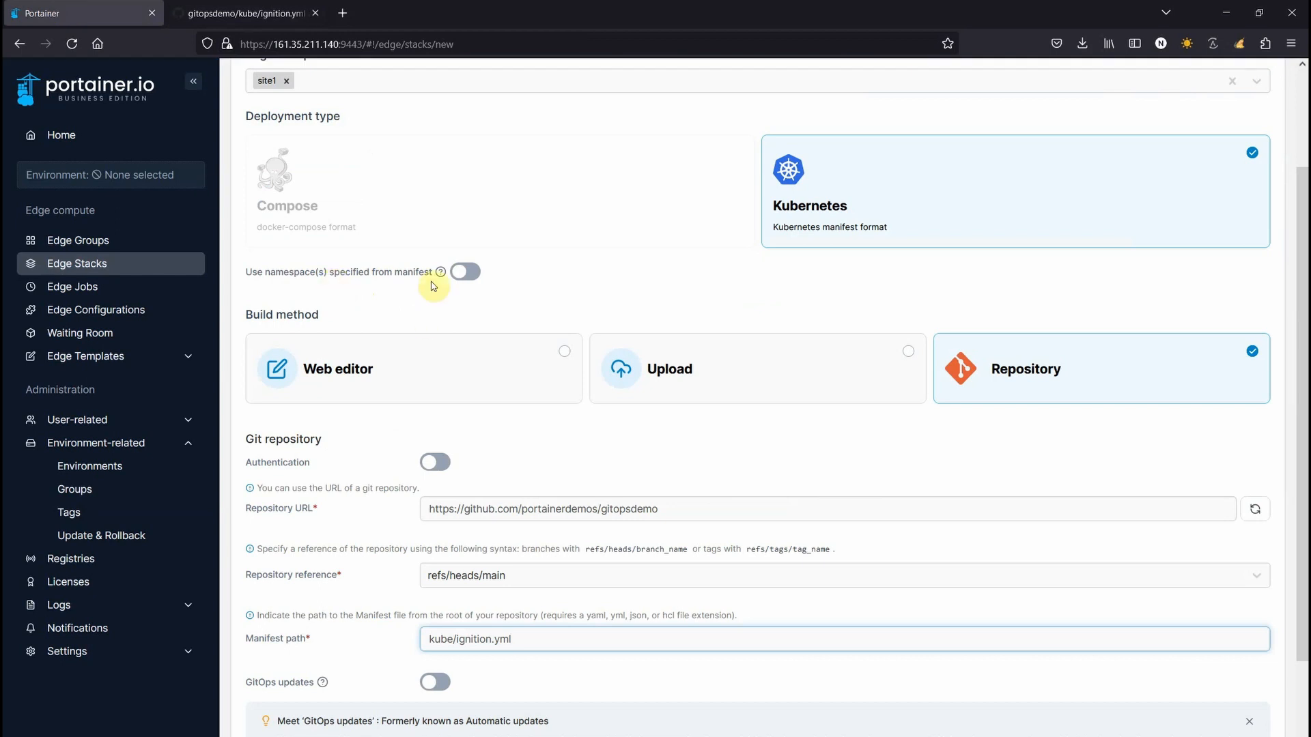
{"action": "left_click", "coordinate": [475, 278]}
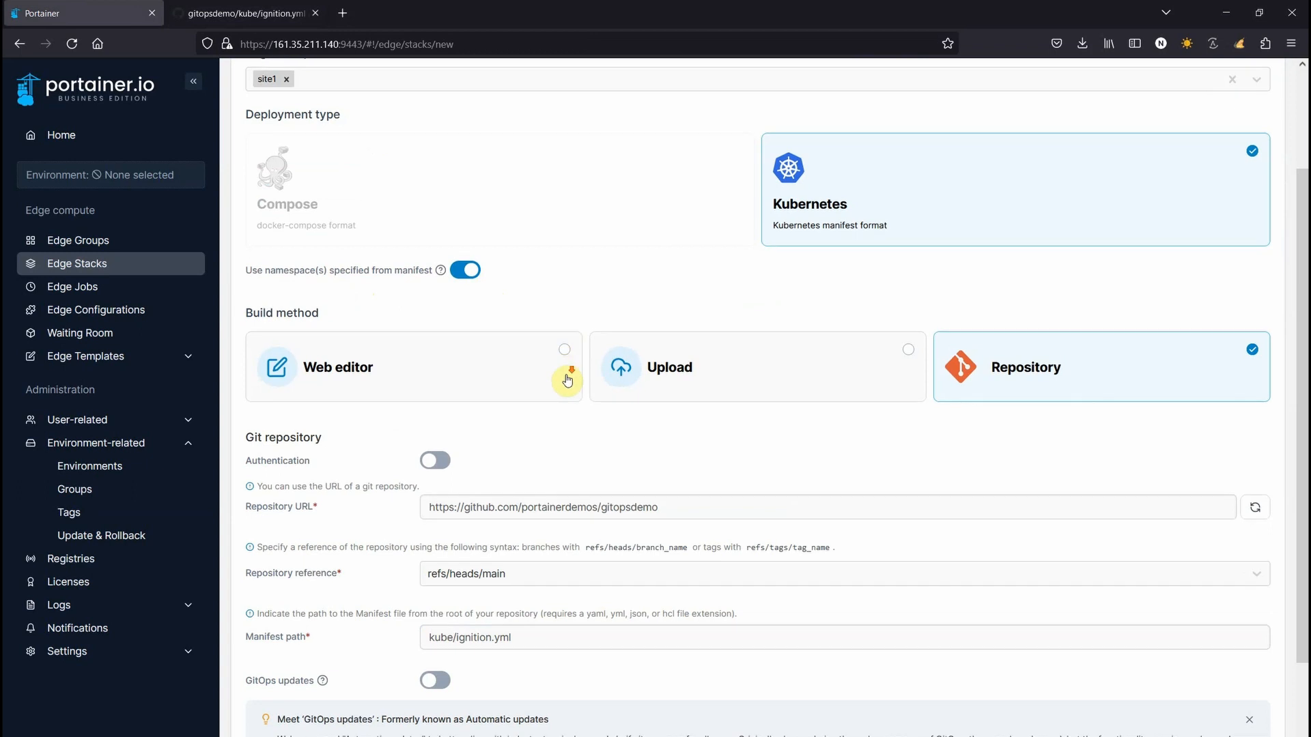
Enable GitOps updates polling every 5m, keeping the rollout to all edge devices at once
{"action": "scroll", "coordinate": [567, 380], "scroll_direction": "down", "scroll_amount": 3}
{"action": "left_click", "coordinate": [434, 434]}
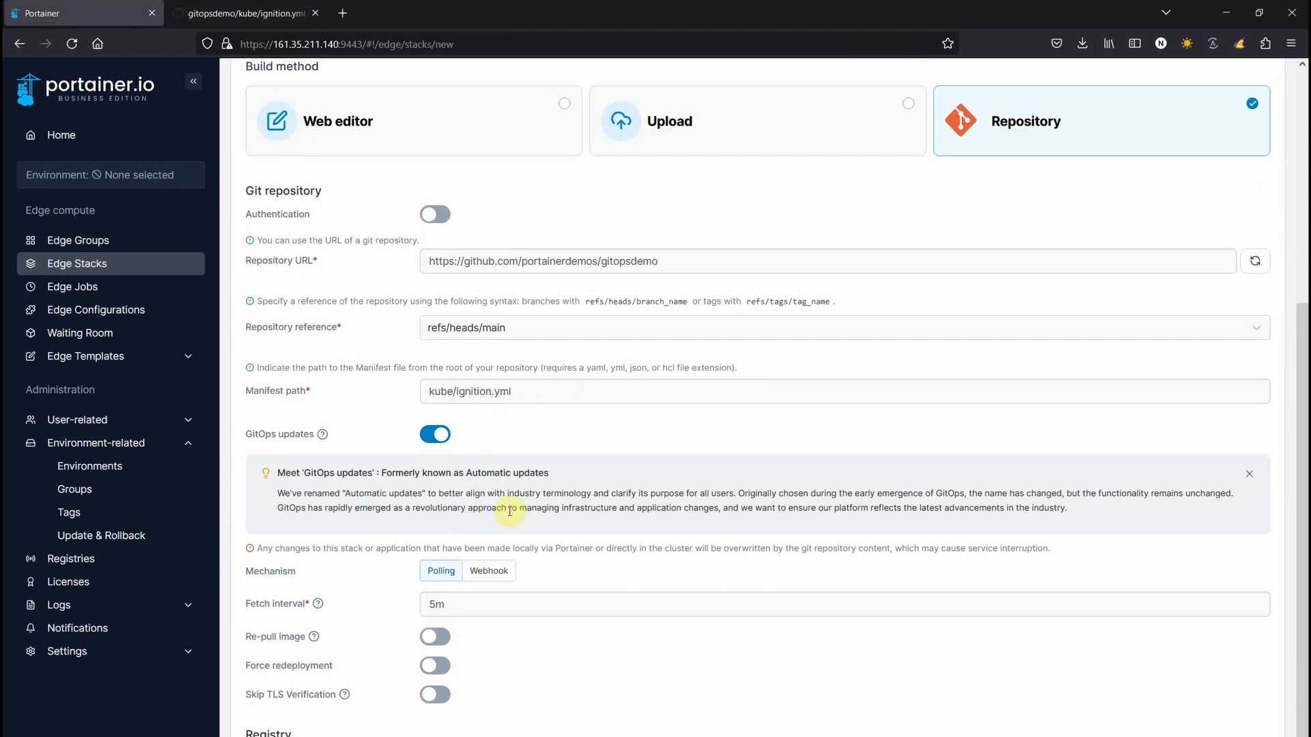
{"action": "scroll", "coordinate": [576, 673], "scroll_direction": "down", "scroll_amount": 2}
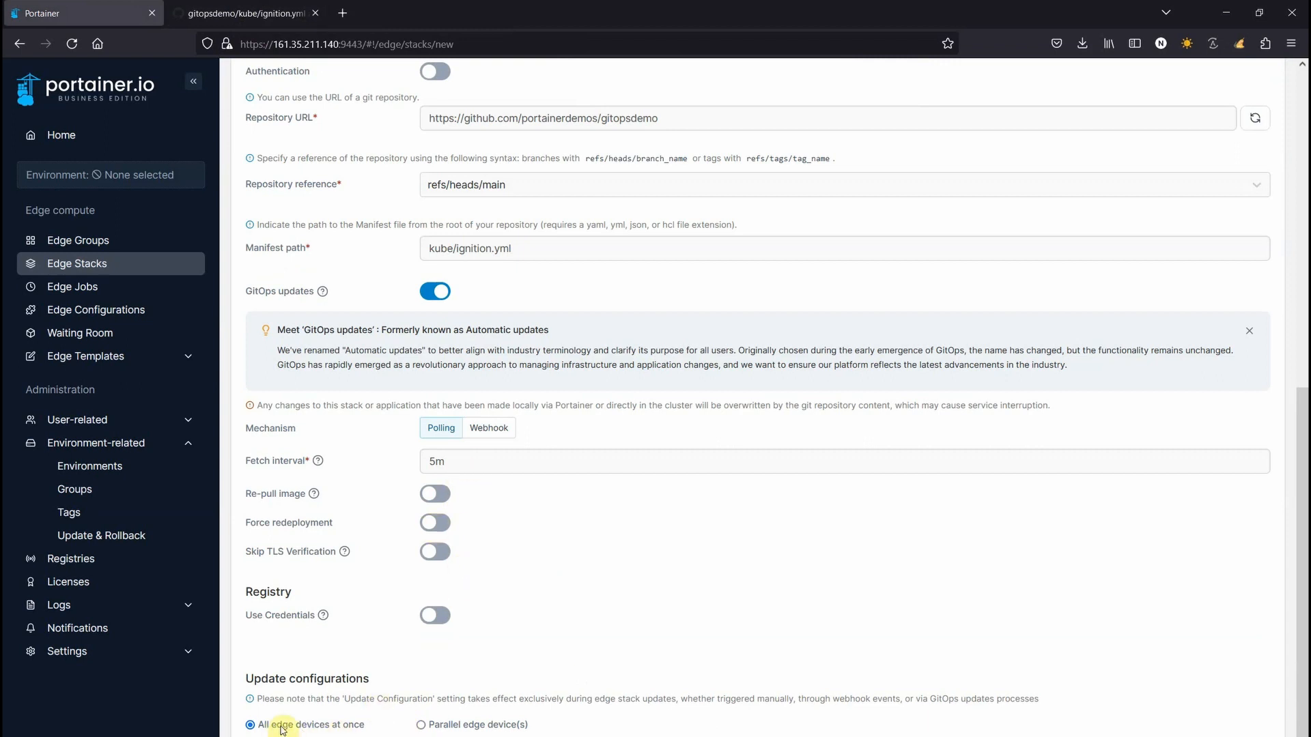
{"action": "left_click", "coordinate": [437, 727]}
{"action": "scroll", "coordinate": [442, 732], "scroll_direction": "down", "scroll_amount": 1}
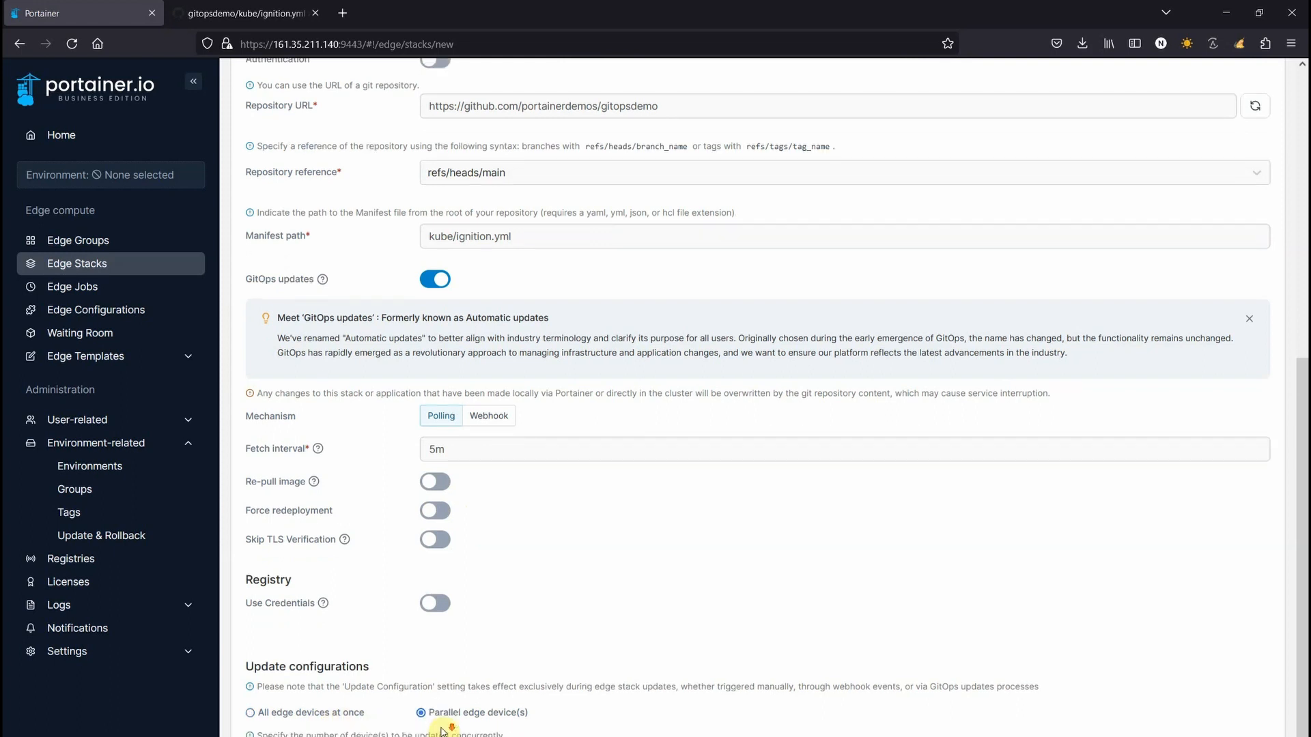
{"action": "scroll", "coordinate": [442, 731], "scroll_direction": "down", "scroll_amount": 2}
{"action": "left_click", "coordinate": [321, 611]}
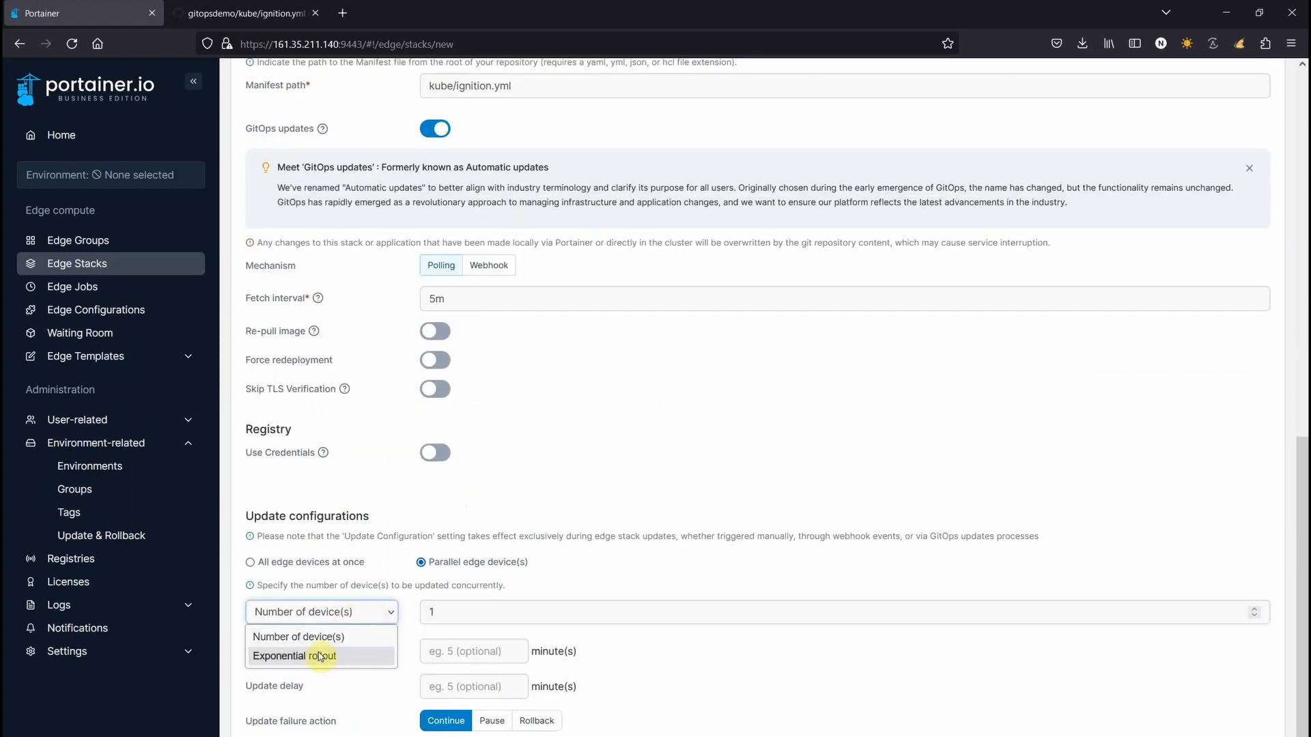
{"action": "left_click", "coordinate": [292, 568]}
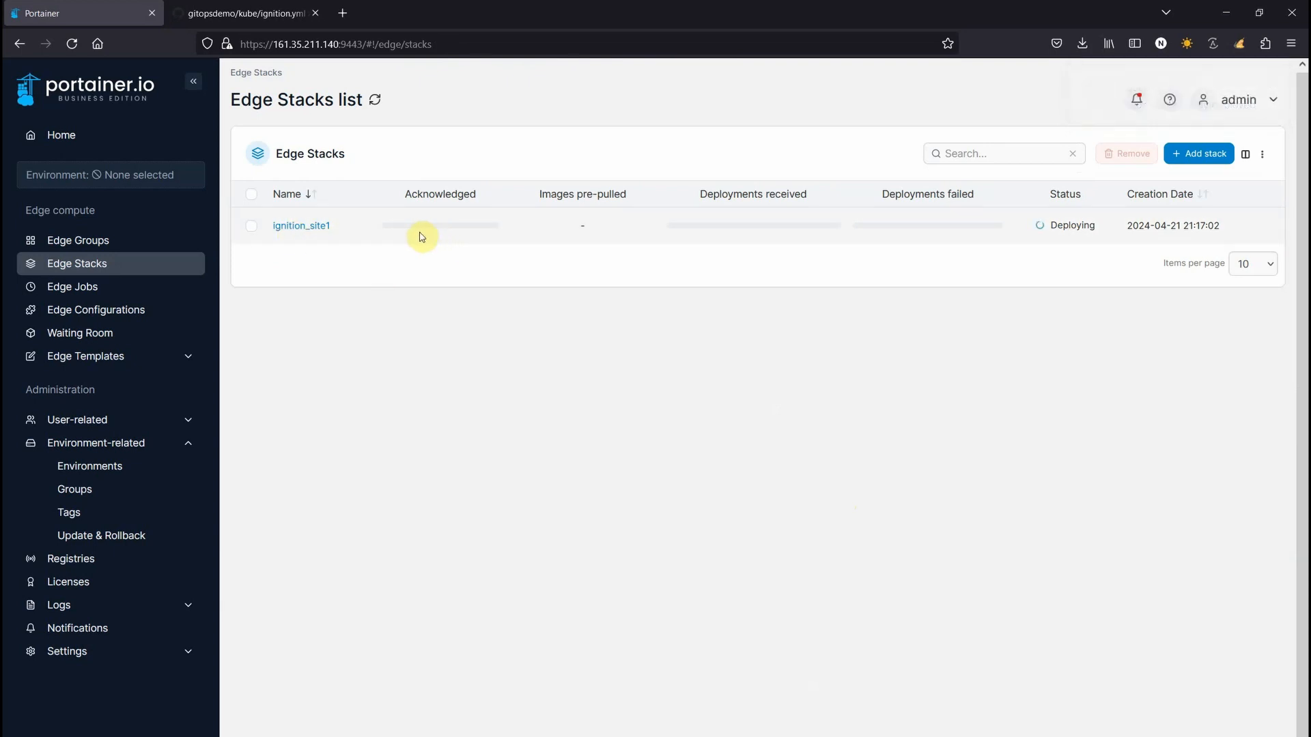
Watch the ignition_site1 progress bars until it shows Running with 2 of 2 deployments received
{"action": "mouse_move", "coordinate": [401, 237]}
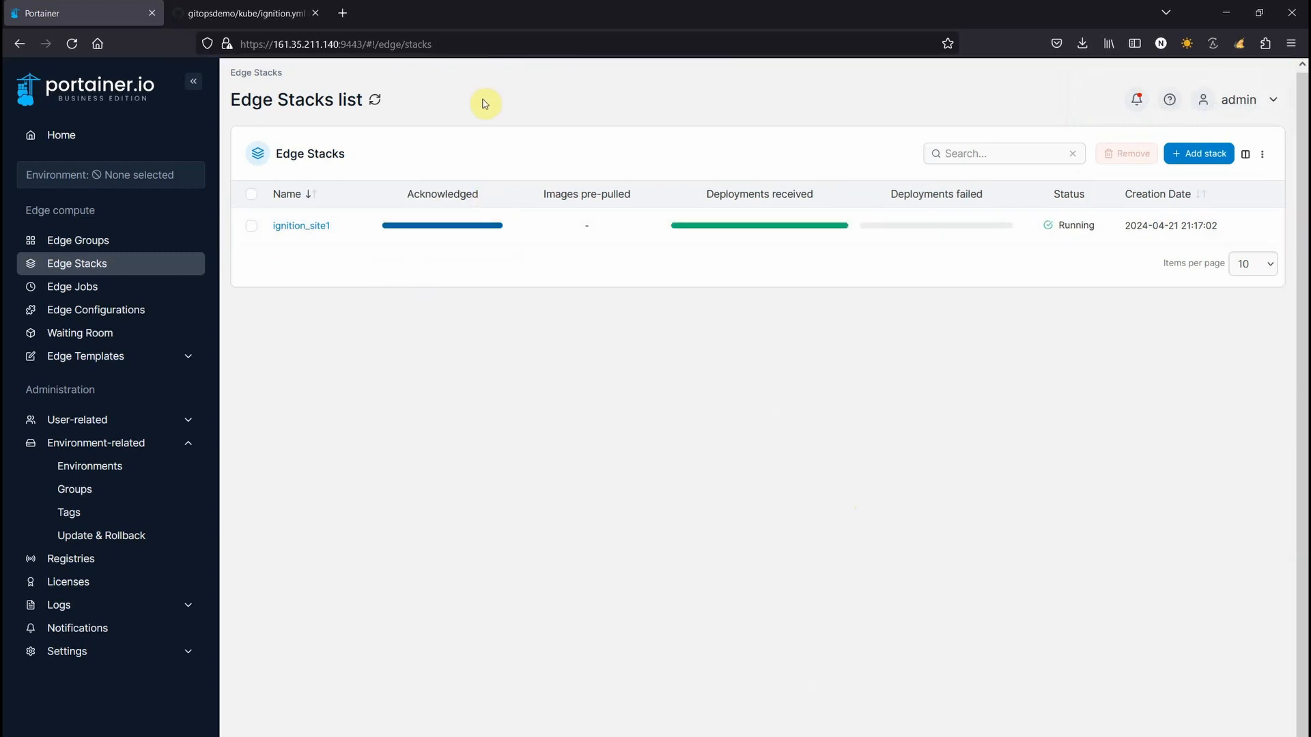
{"action": "mouse_move", "coordinate": [750, 229]}
Start the ignition_site2 edge stack for group site2 as Kubernetes, using the manifest's namespaces
{"action": "left_click", "coordinate": [1196, 155]}
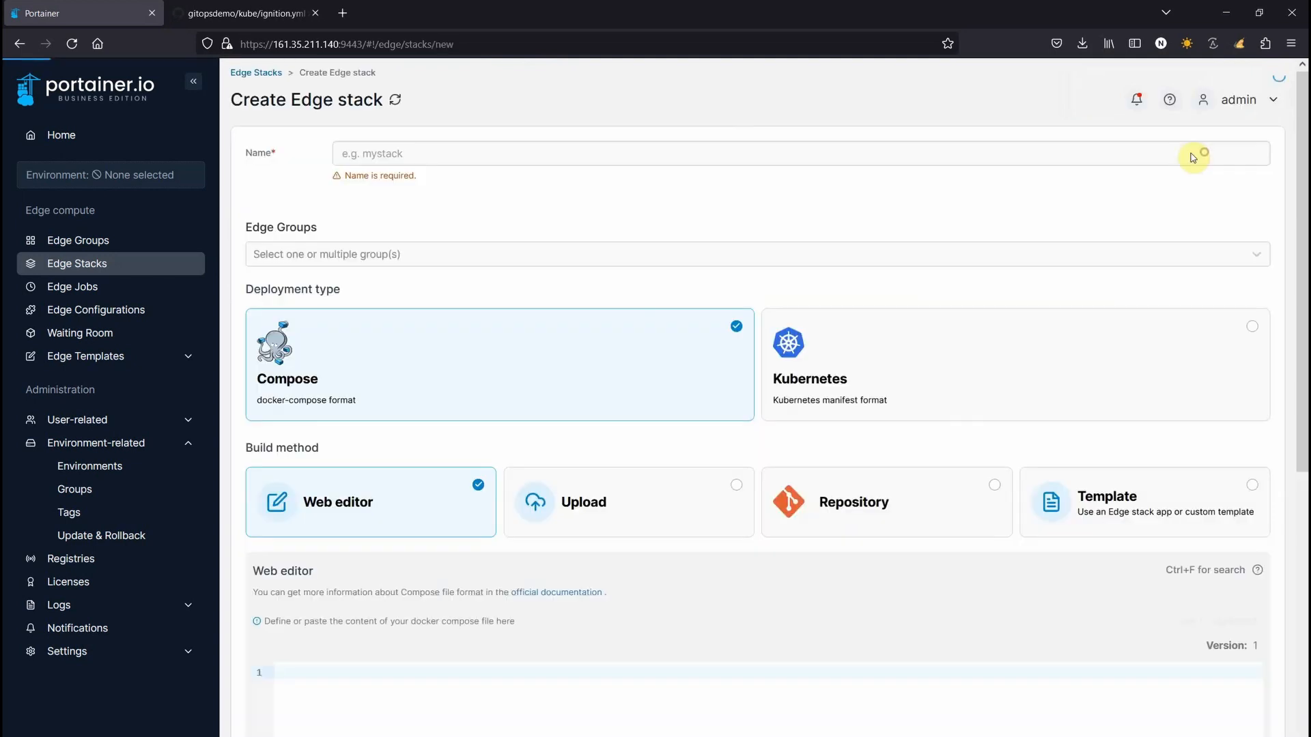
{"action": "type", "text": "ignition_sit"}
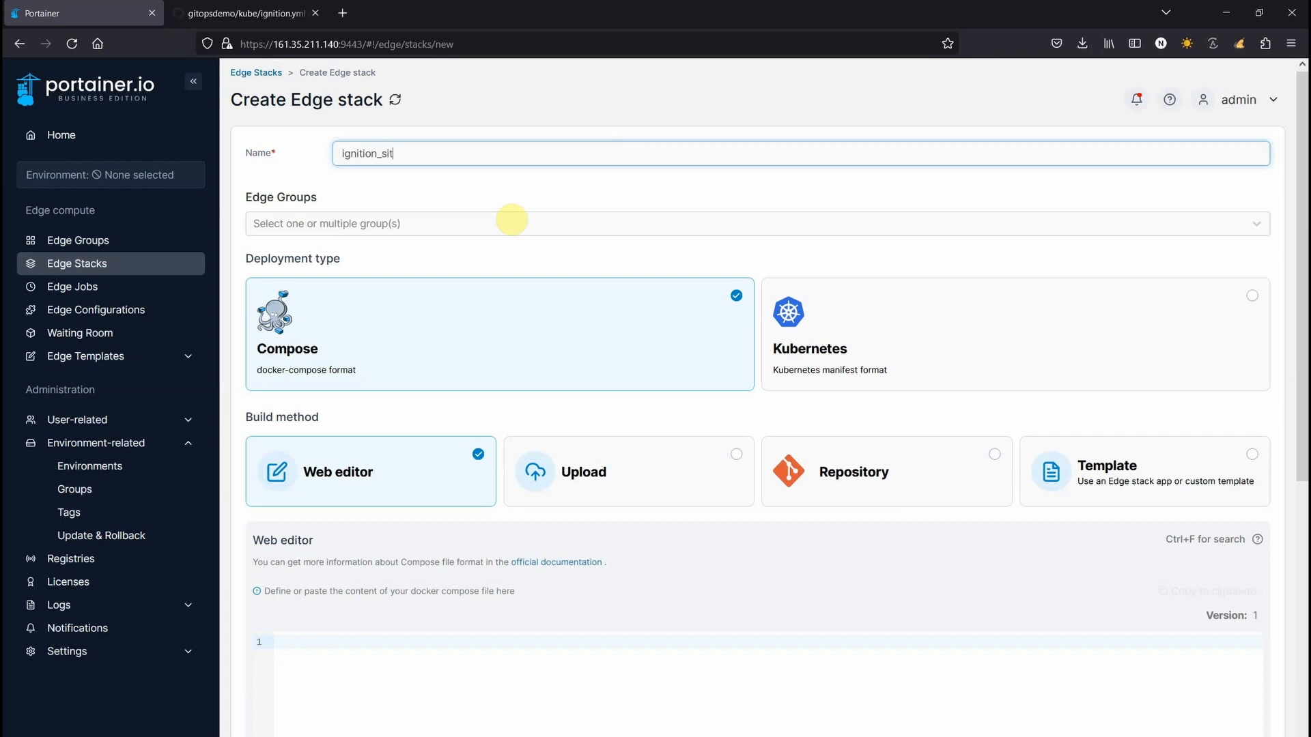
{"action": "left_click", "coordinate": [314, 223]}
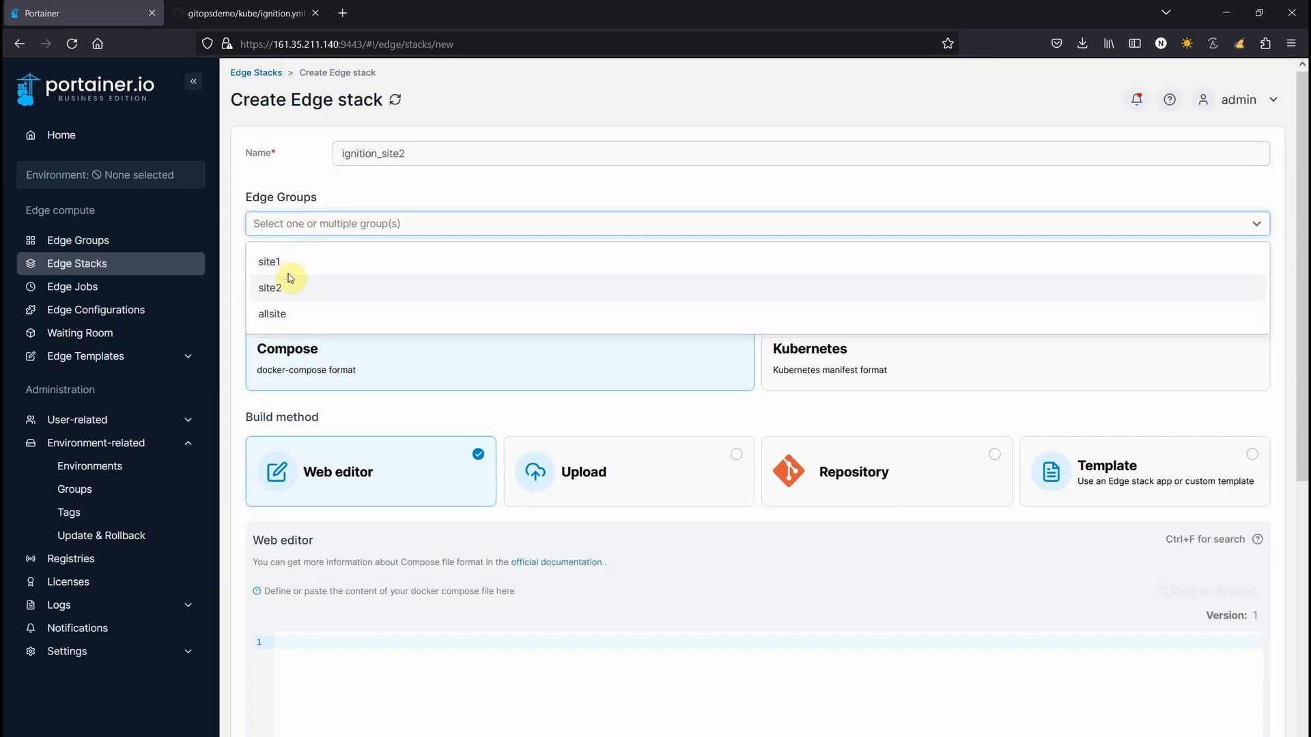
{"action": "left_click", "coordinate": [289, 283]}
{"action": "left_click", "coordinate": [823, 372]}
{"action": "left_click", "coordinate": [463, 416]}
Source it from the gitopsdemo Git repository at kube/ignition.yml with GitOps updates enabled
{"action": "left_click", "coordinate": [1014, 521]}
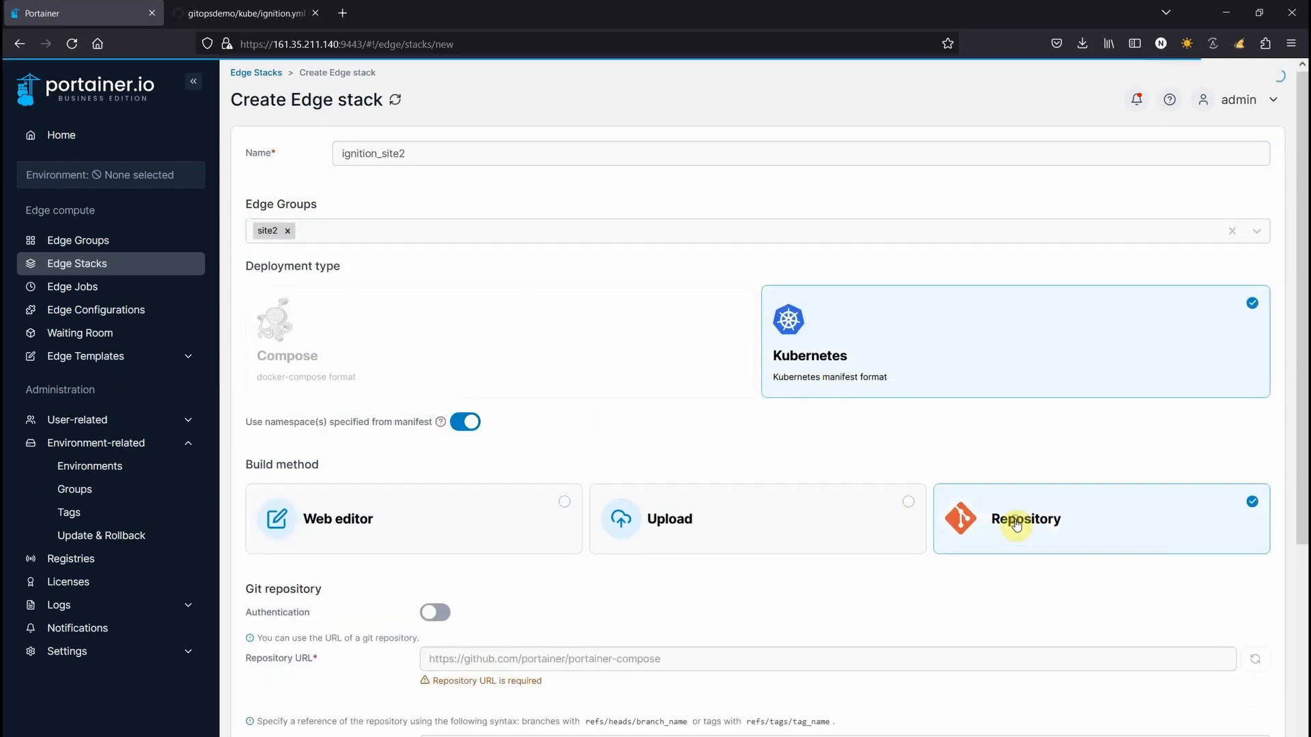
{"action": "left_click", "coordinate": [589, 659]}
{"action": "type", "text": "https://github.com/portainerdemos/gitopsdemo"}
{"action": "scroll", "coordinate": [585, 662], "scroll_direction": "down", "scroll_amount": 3}
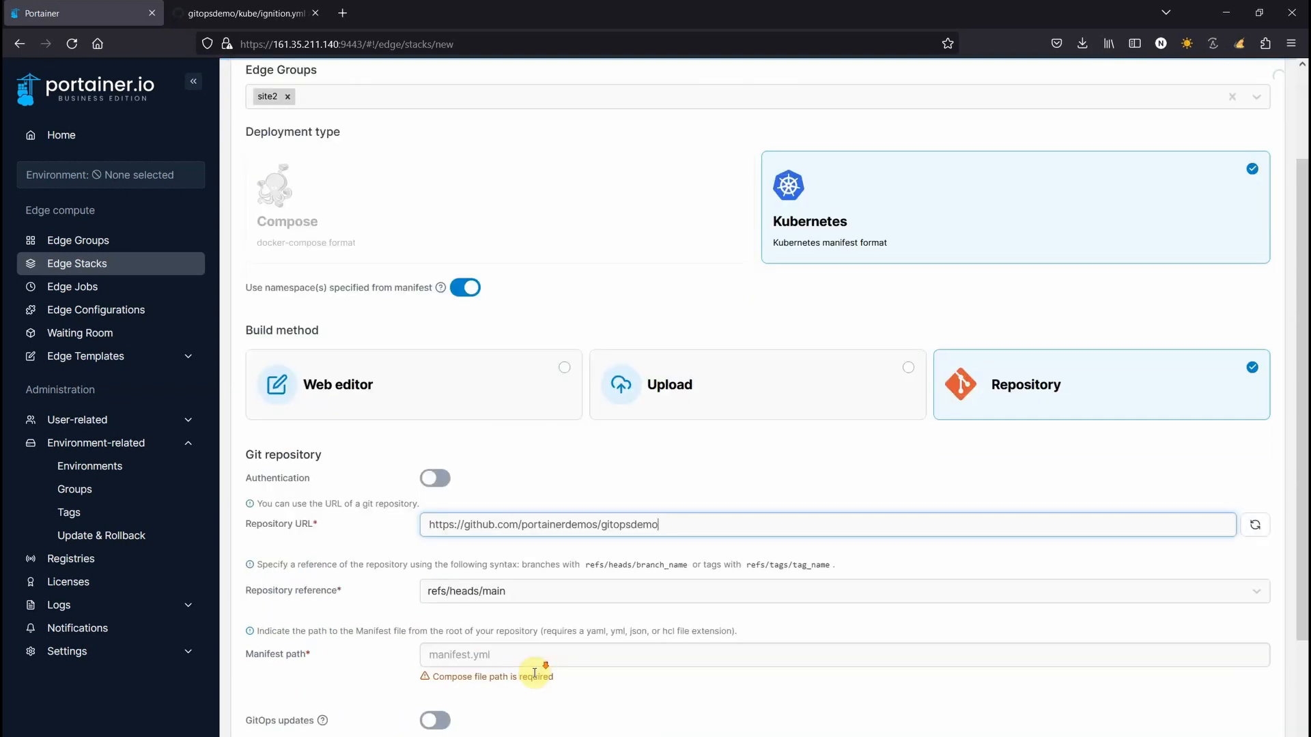
{"action": "left_click", "coordinate": [474, 568]}
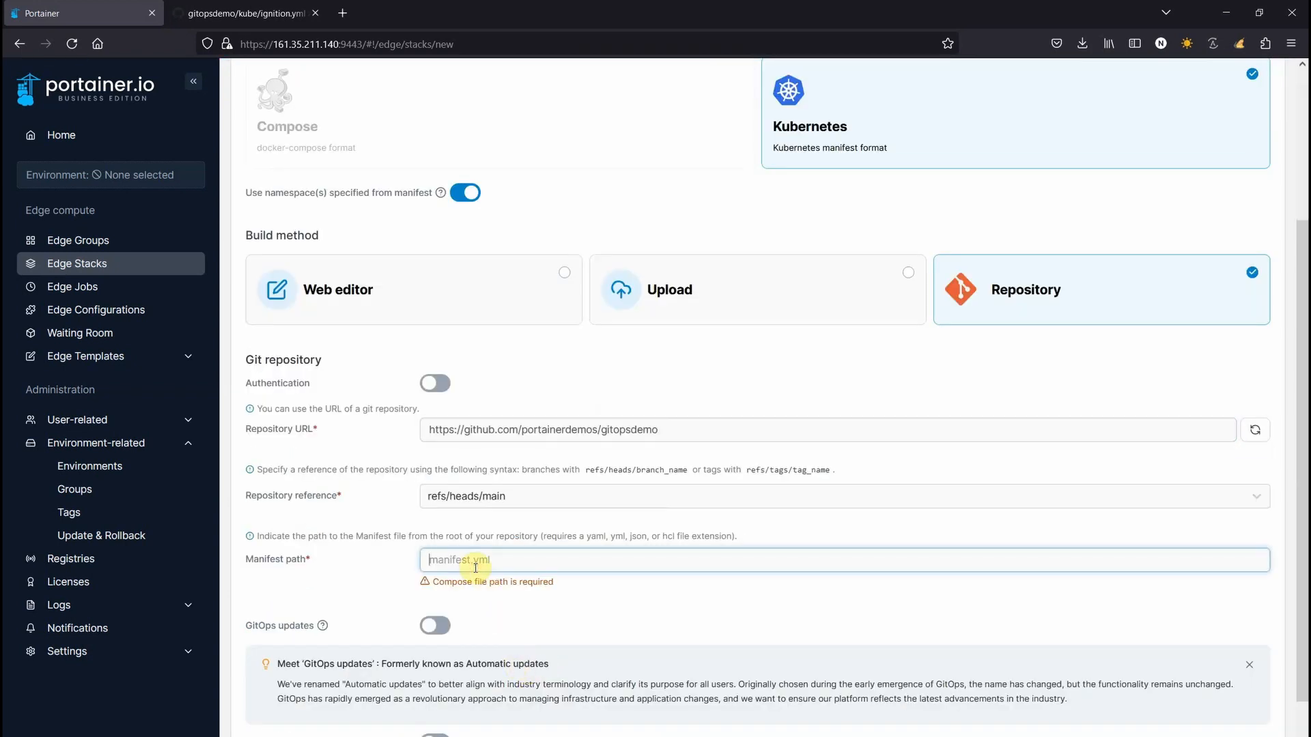
{"action": "type", "text": "kube"}
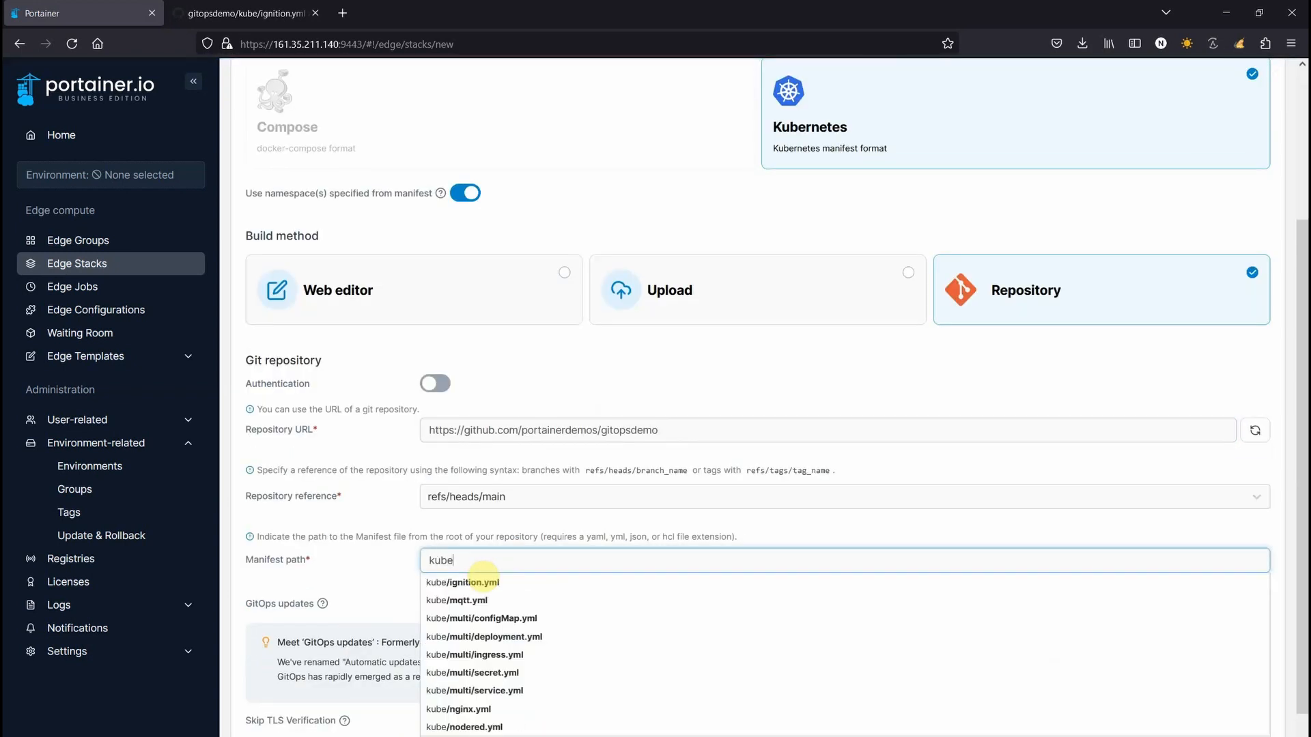
{"action": "left_click", "coordinate": [526, 582]}
{"action": "scroll", "coordinate": [287, 678], "scroll_direction": "down", "scroll_amount": 2}
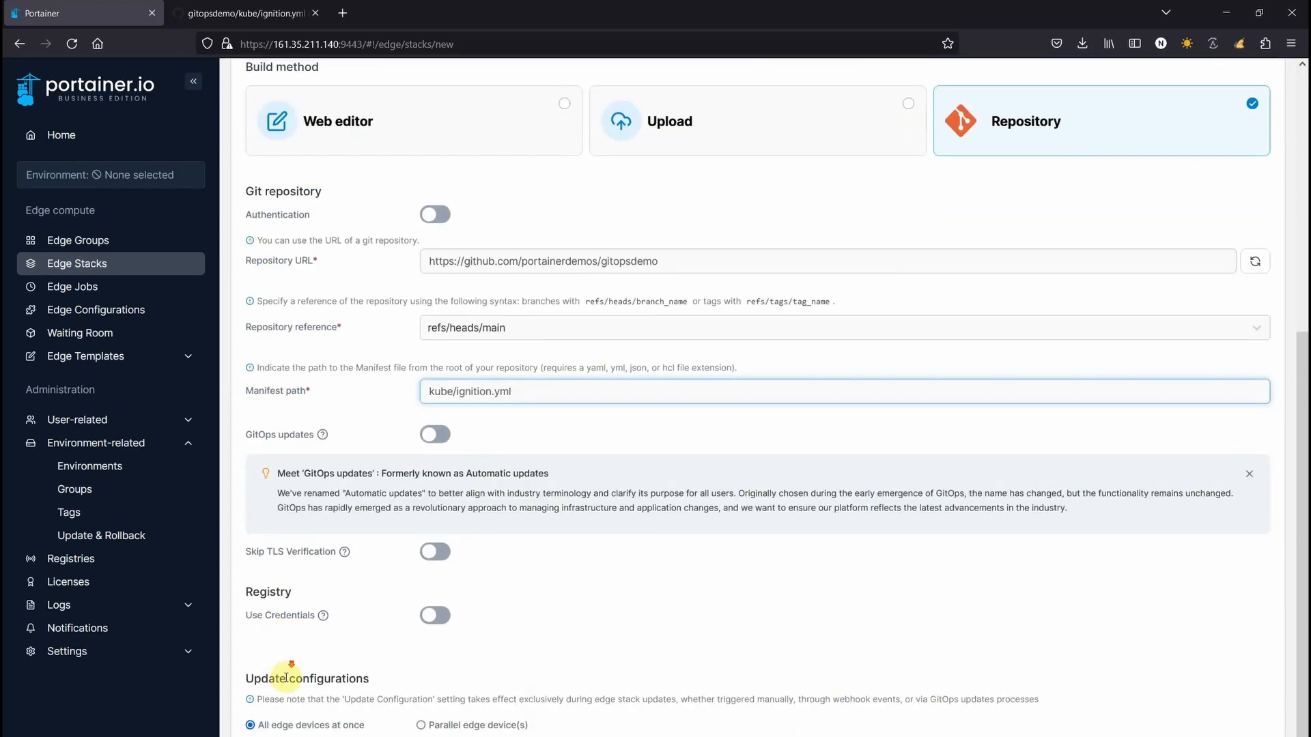
{"action": "left_click", "coordinate": [432, 442]}
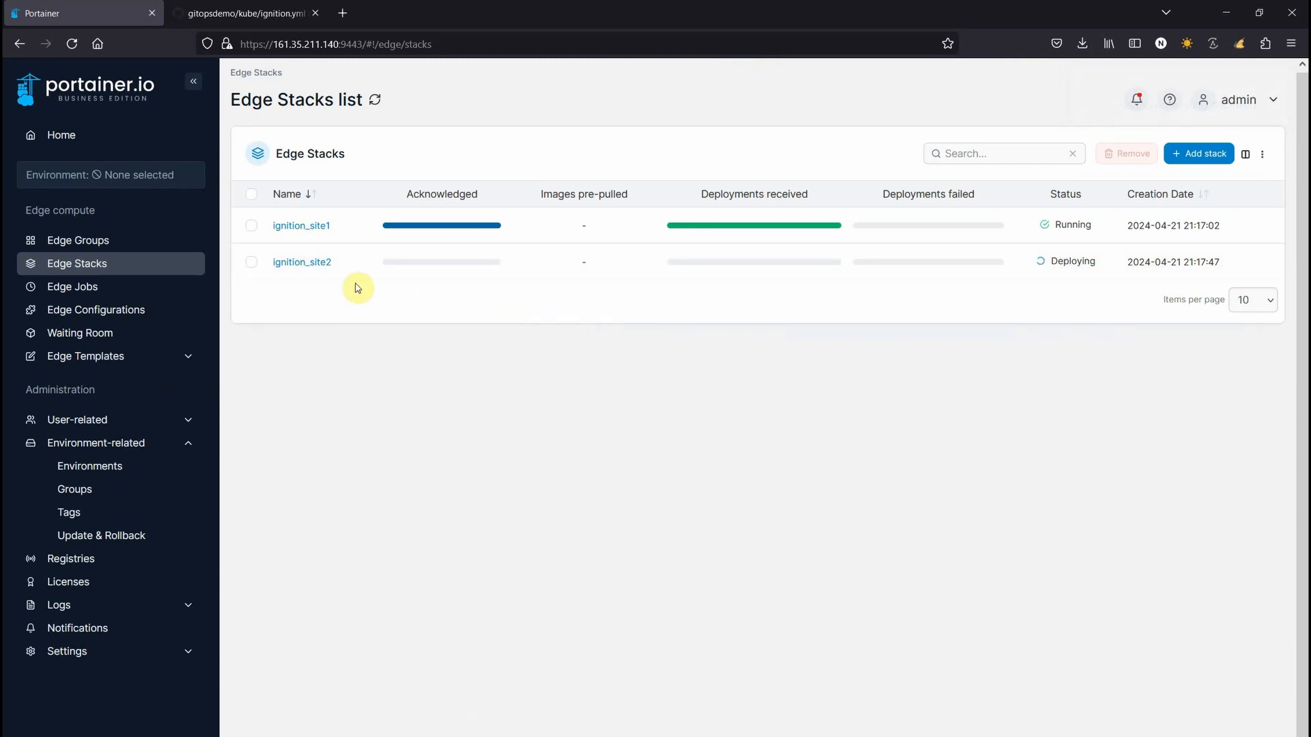
Return to Home and open the Edge-Kube-01 environment's dashboard
{"action": "left_click", "coordinate": [78, 137]}
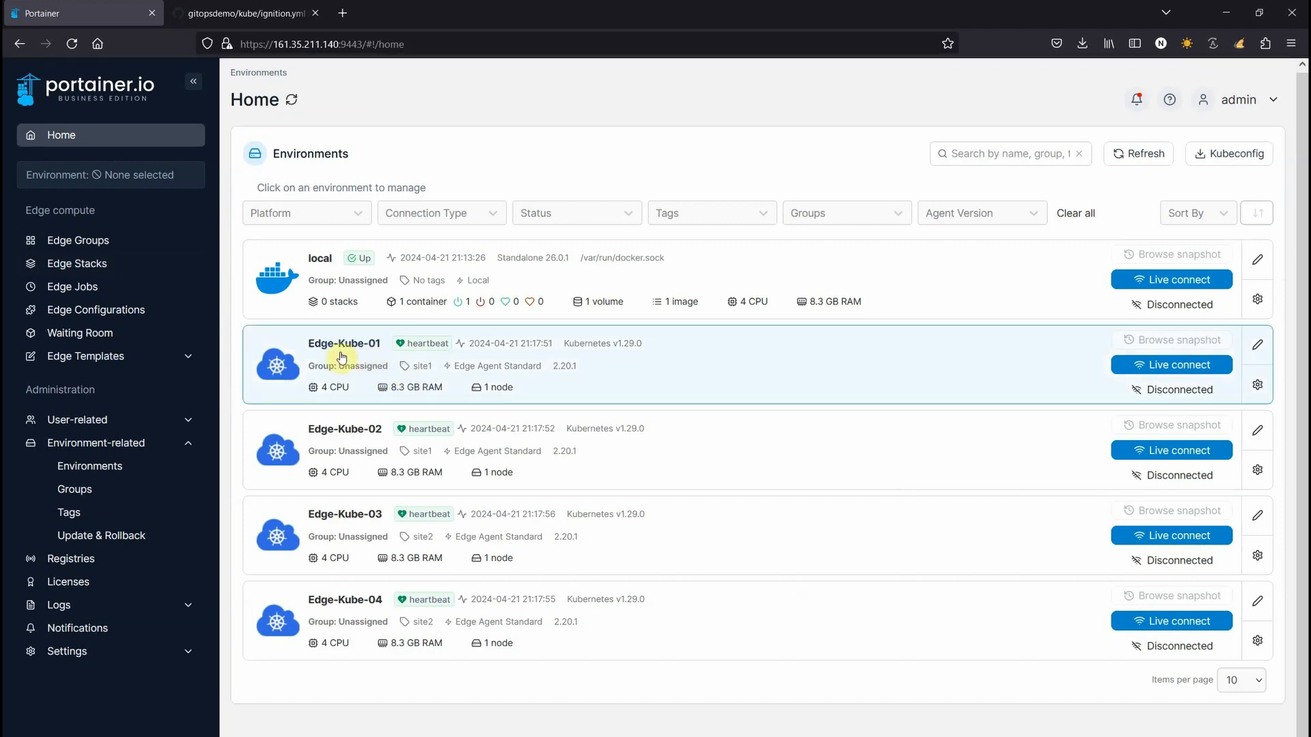
{"action": "left_click", "coordinate": [367, 357]}
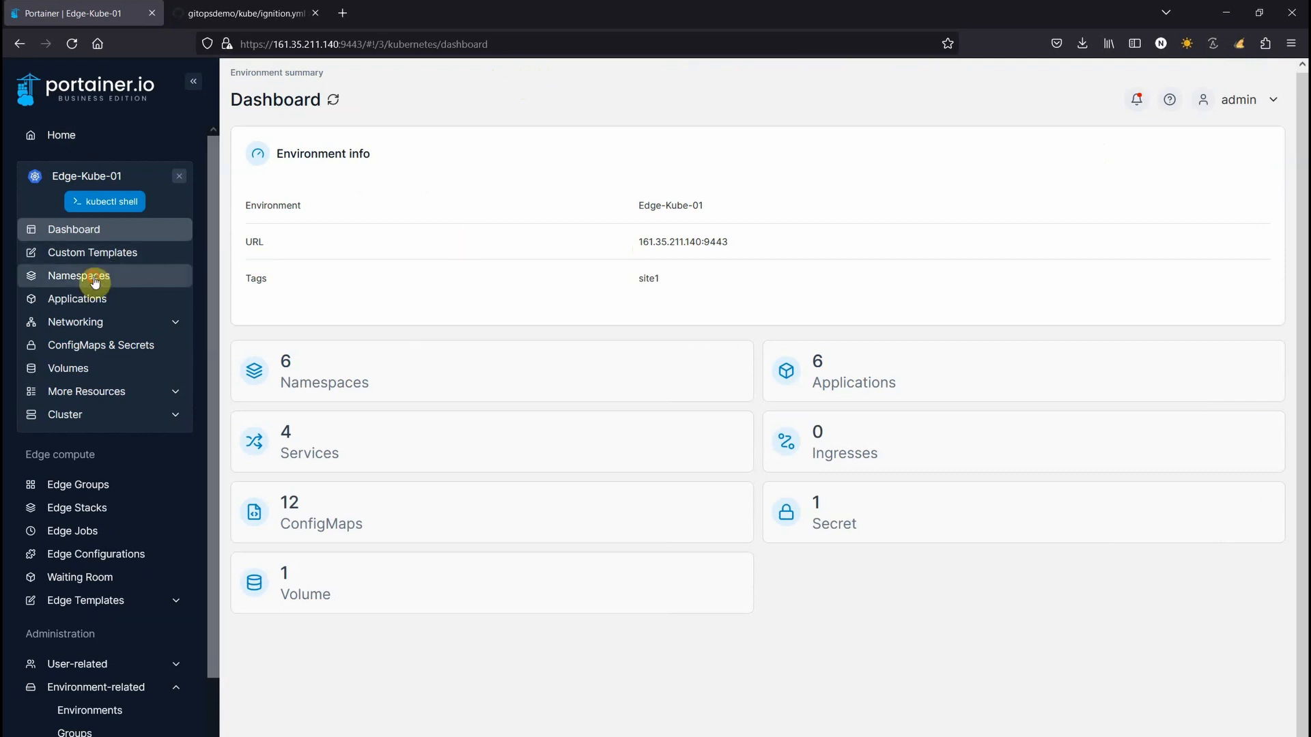
Find the ignition application in Edge-Kube-01 and open its 8088:31854/TCP gateway port
{"action": "left_click", "coordinate": [95, 281]}
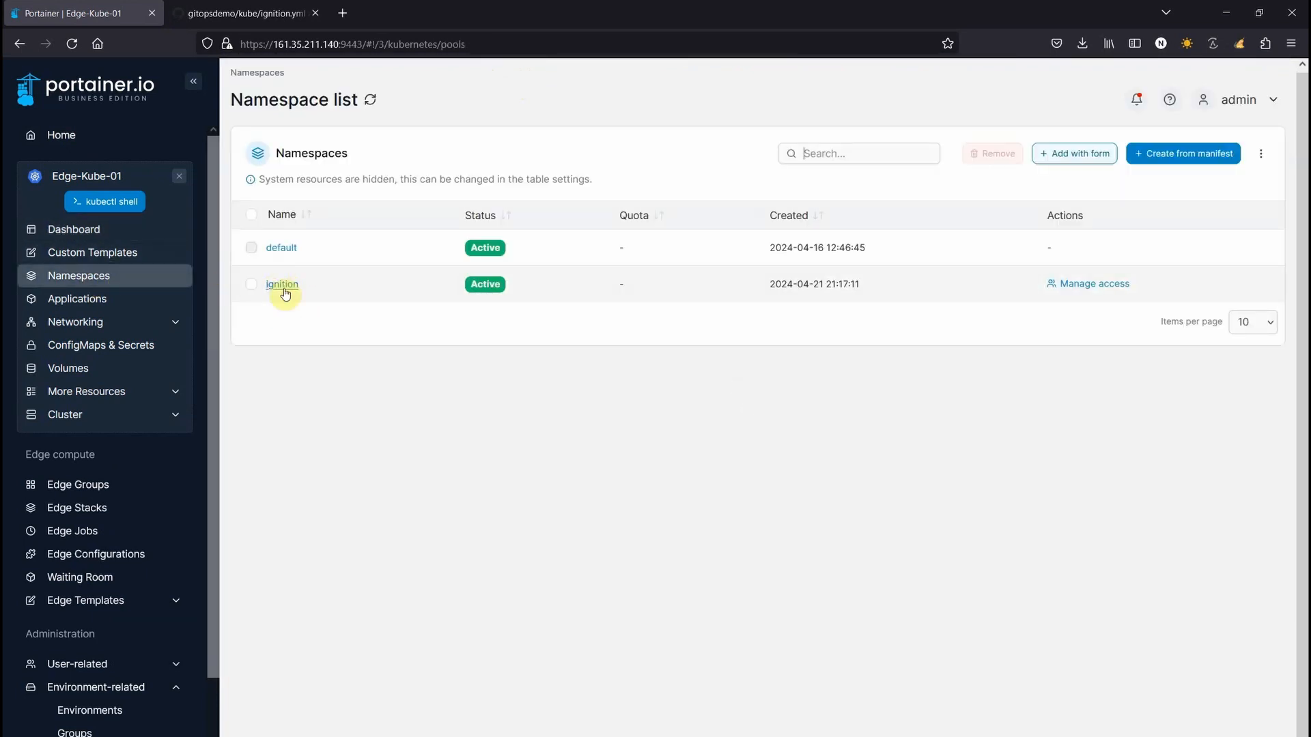
{"action": "left_click", "coordinate": [71, 301]}
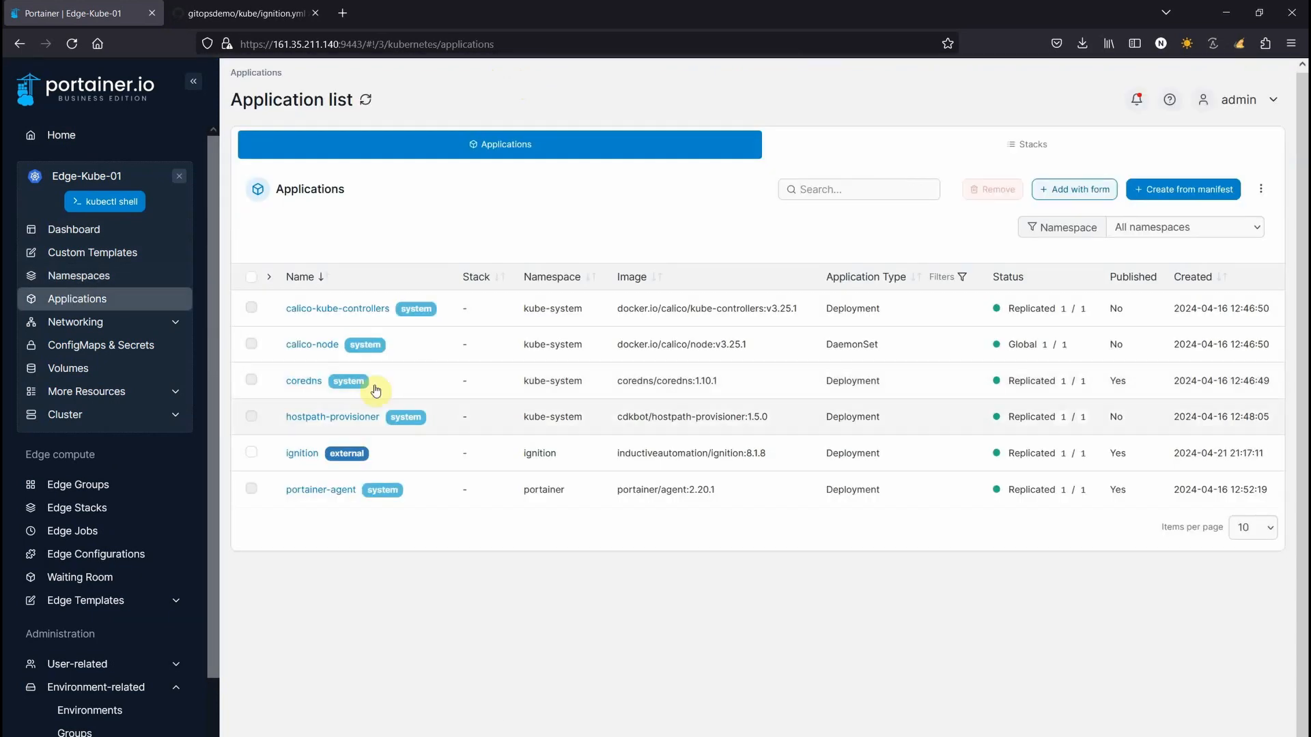
{"action": "left_click", "coordinate": [304, 454]}
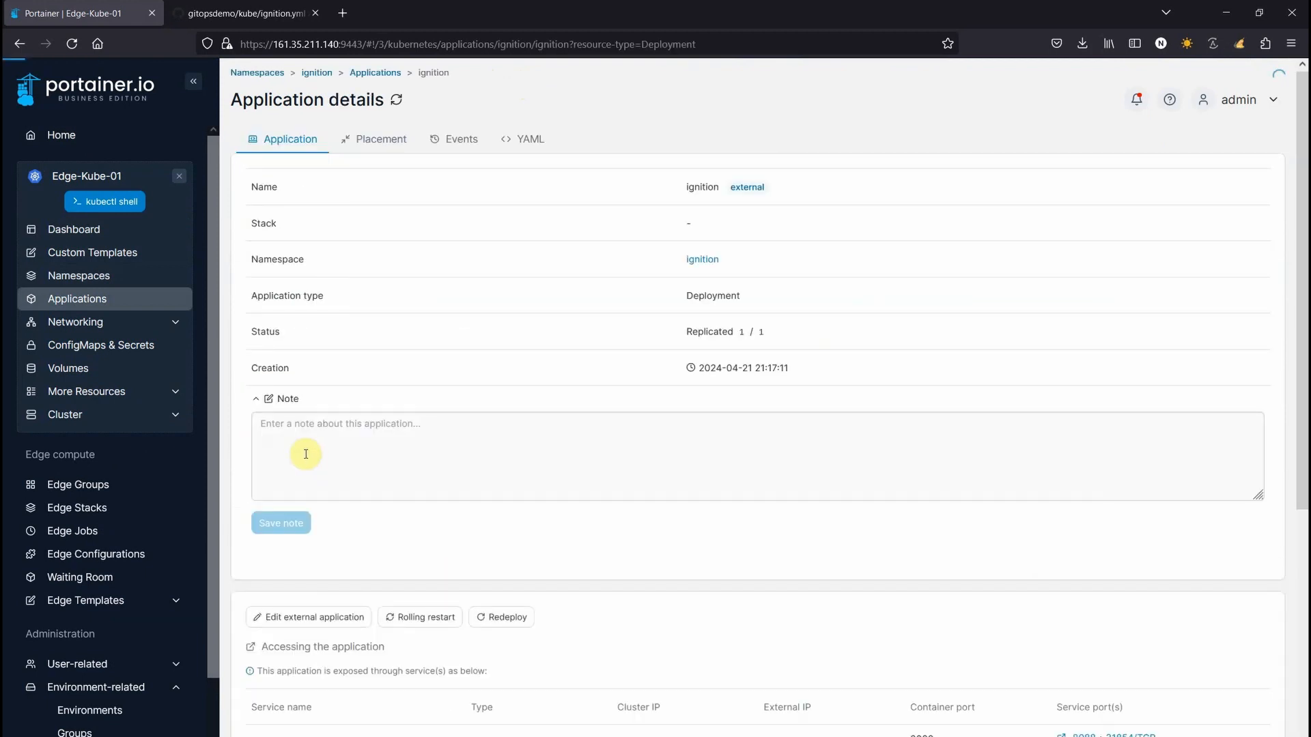
{"action": "scroll", "coordinate": [731, 506], "scroll_direction": "down", "scroll_amount": 3}
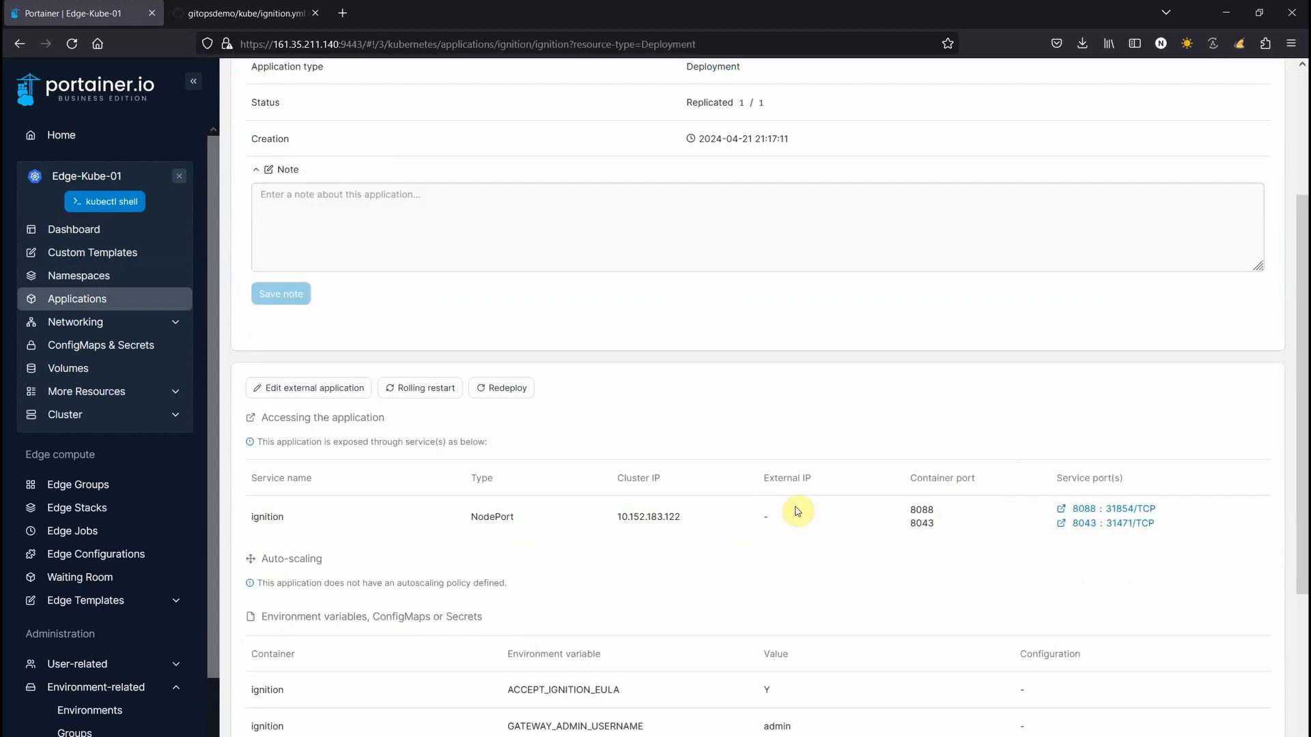
{"action": "left_click", "coordinate": [1124, 509]}
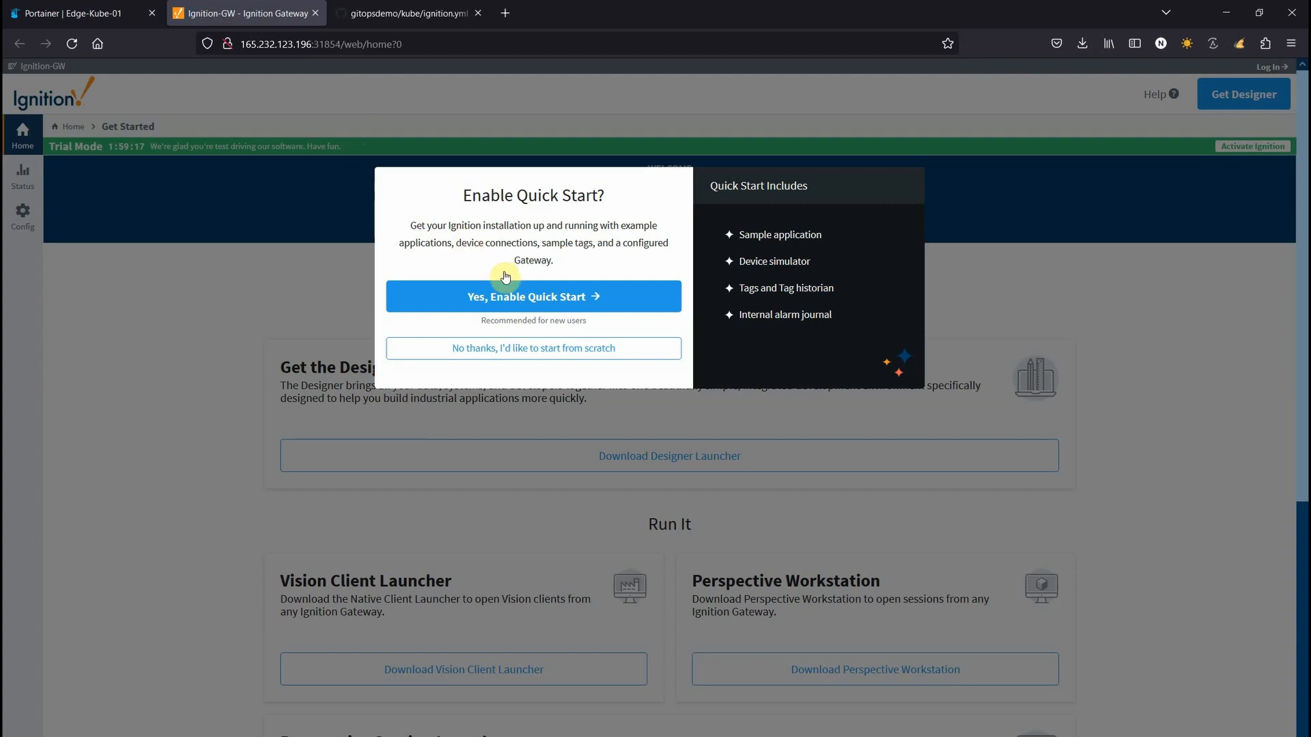
Enable Quick Start on the Ignition Gateway, dismiss the login prompt, and close the gateway tab
{"action": "left_click", "coordinate": [504, 286]}
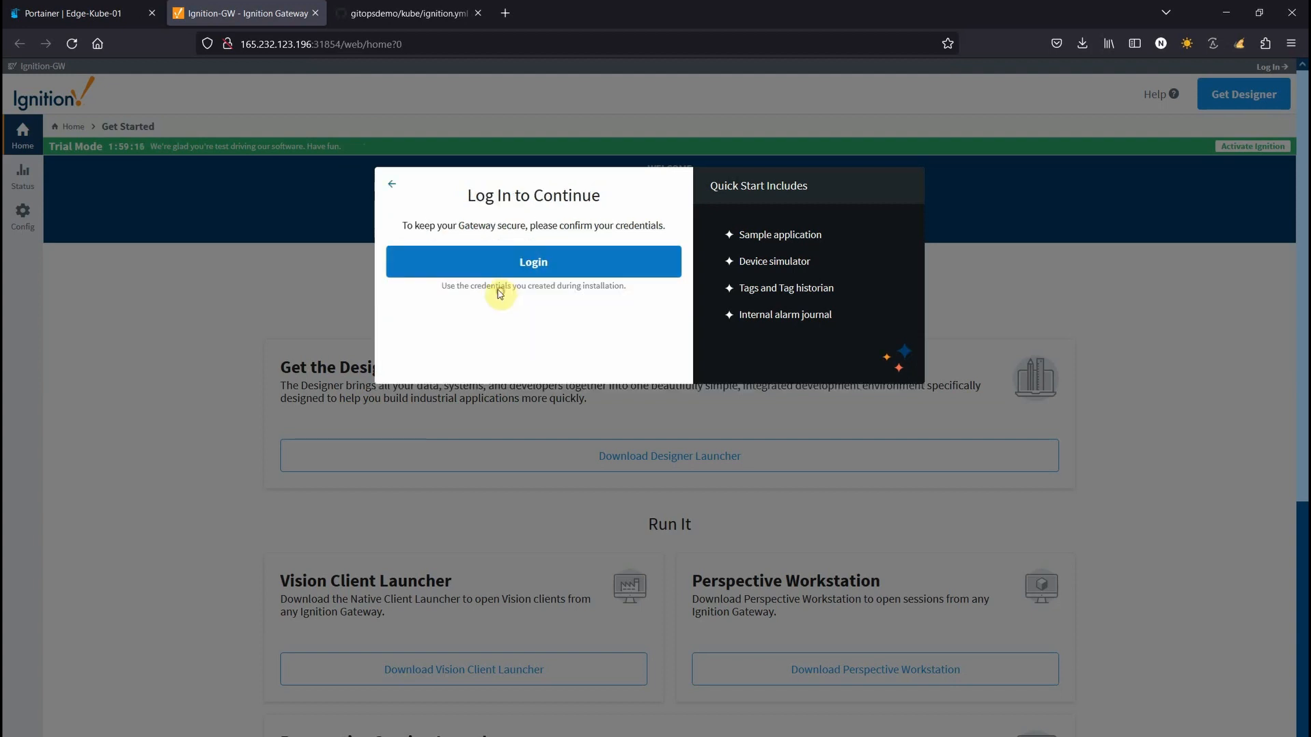
{"action": "left_click", "coordinate": [392, 184]}
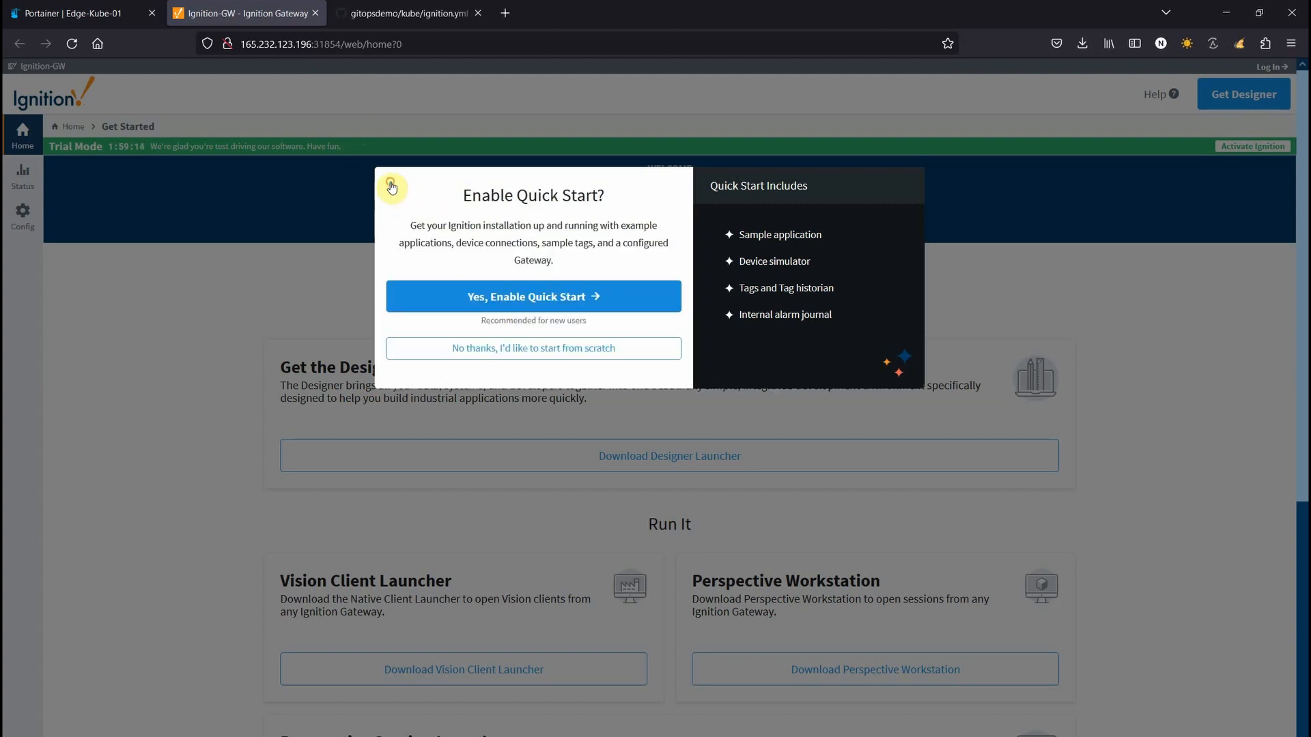
{"action": "left_click", "coordinate": [314, 13]}
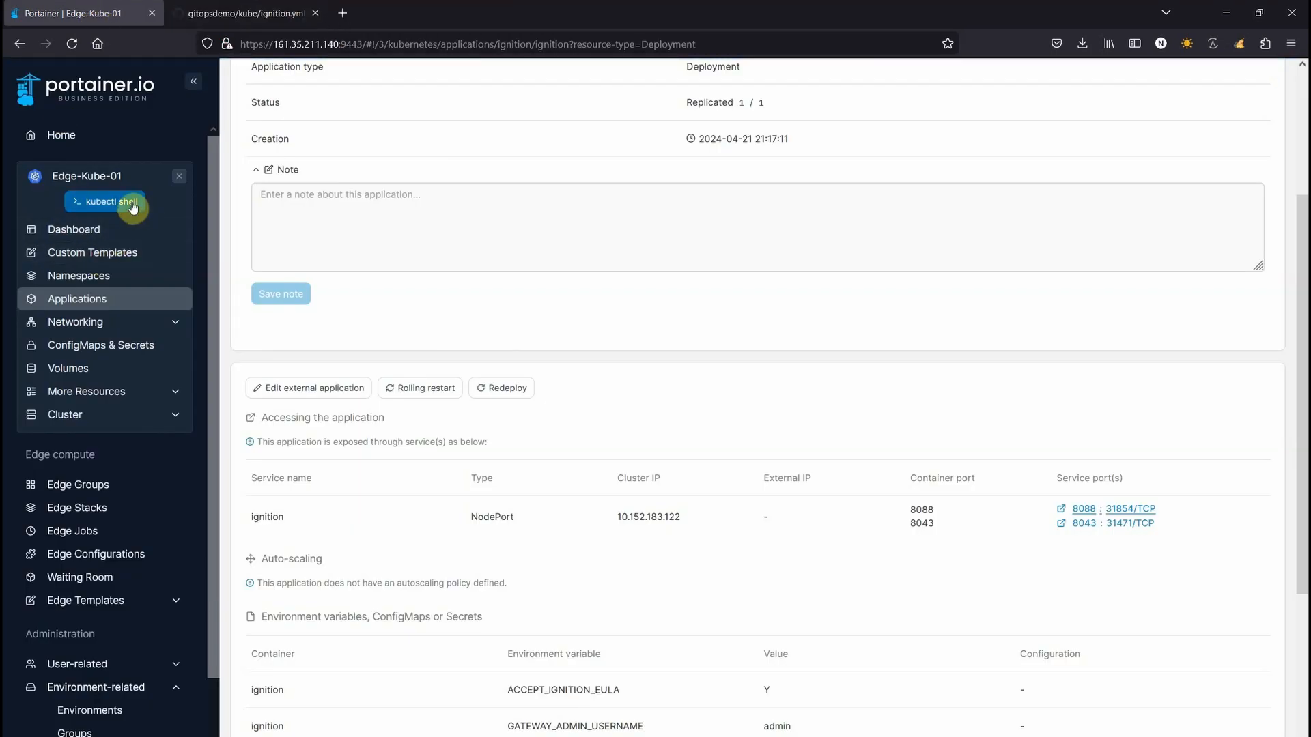
Leave Edge-Kube-01 and start an mqtt edge stack for allsite using the manifest's namespaces
{"action": "left_click", "coordinate": [178, 175]}
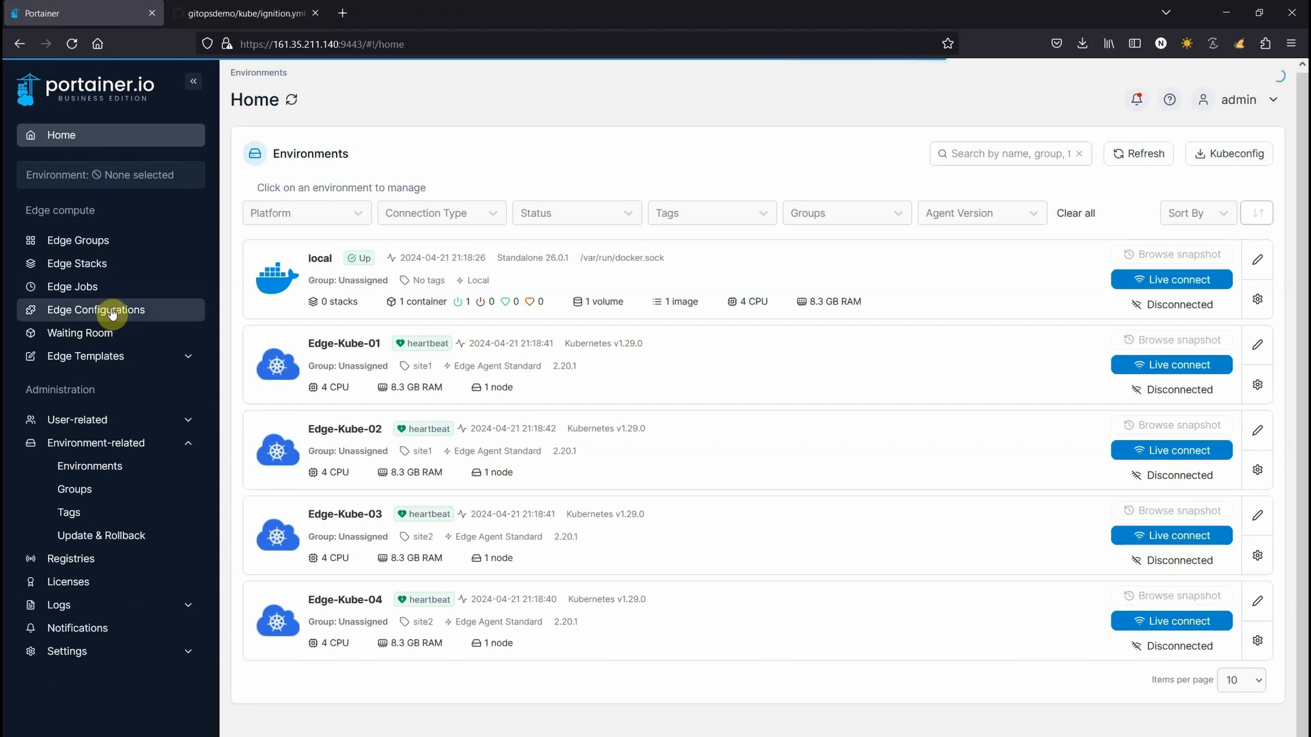
{"action": "left_click", "coordinate": [93, 264]}
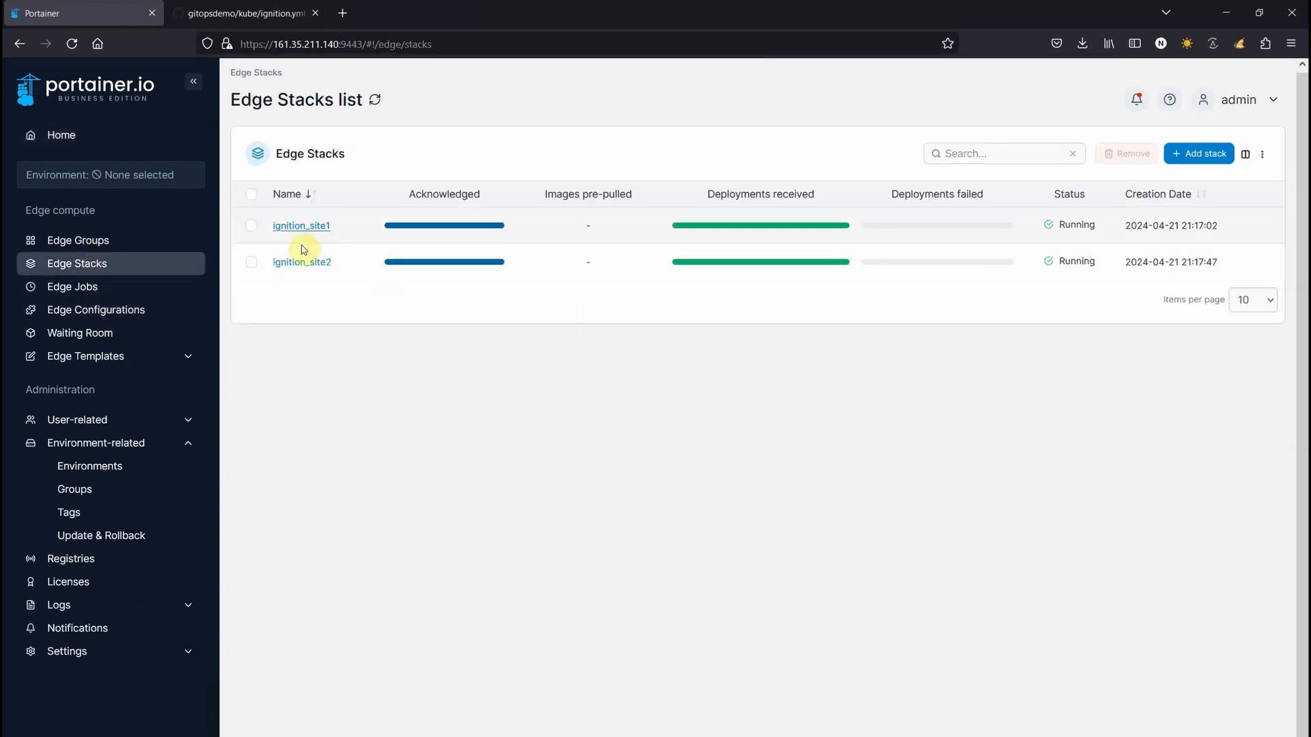
{"action": "left_click", "coordinate": [1187, 154]}
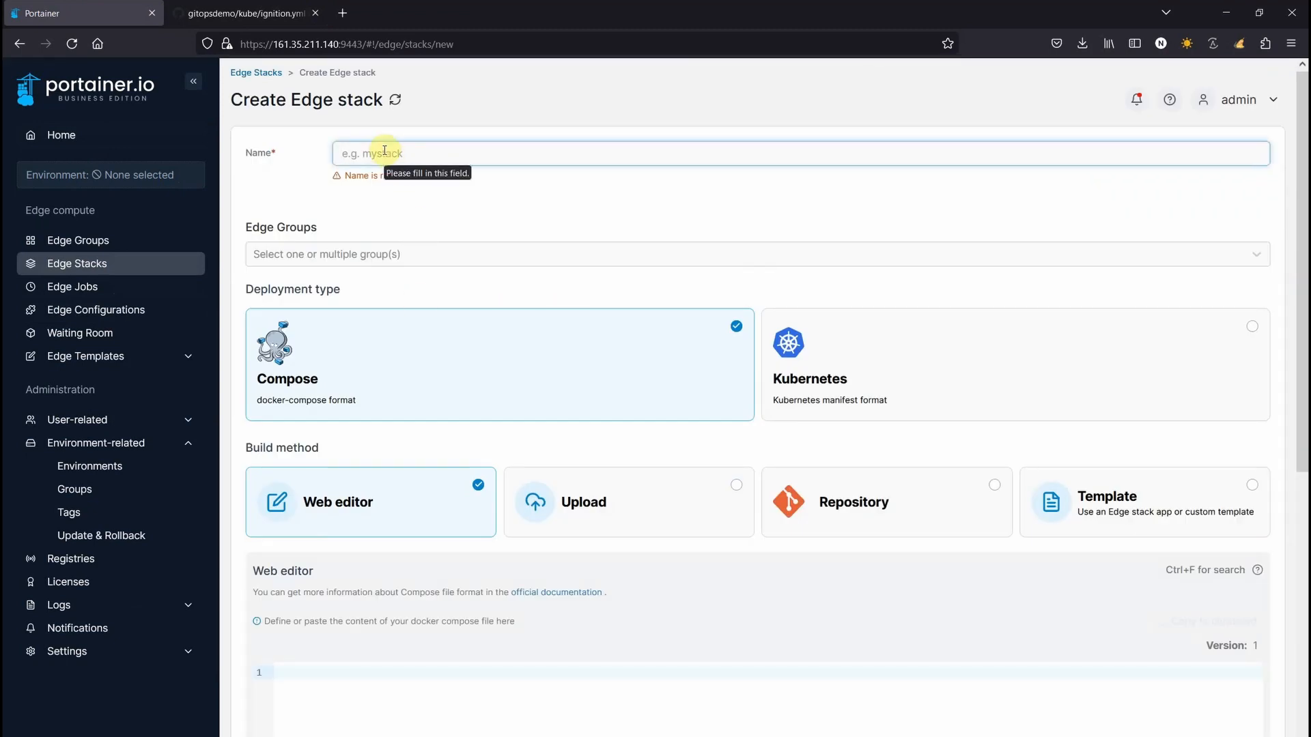
{"action": "type", "text": "mqtt"}
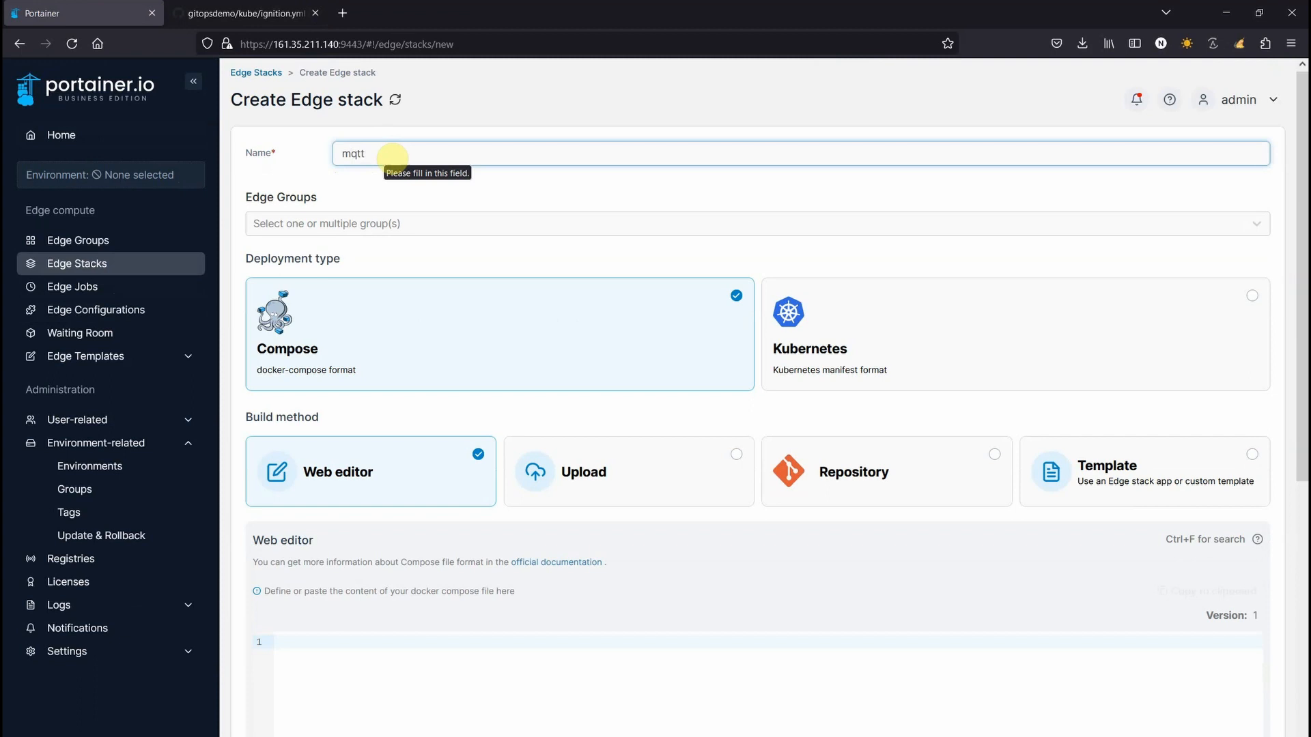
{"action": "left_click", "coordinate": [327, 223]}
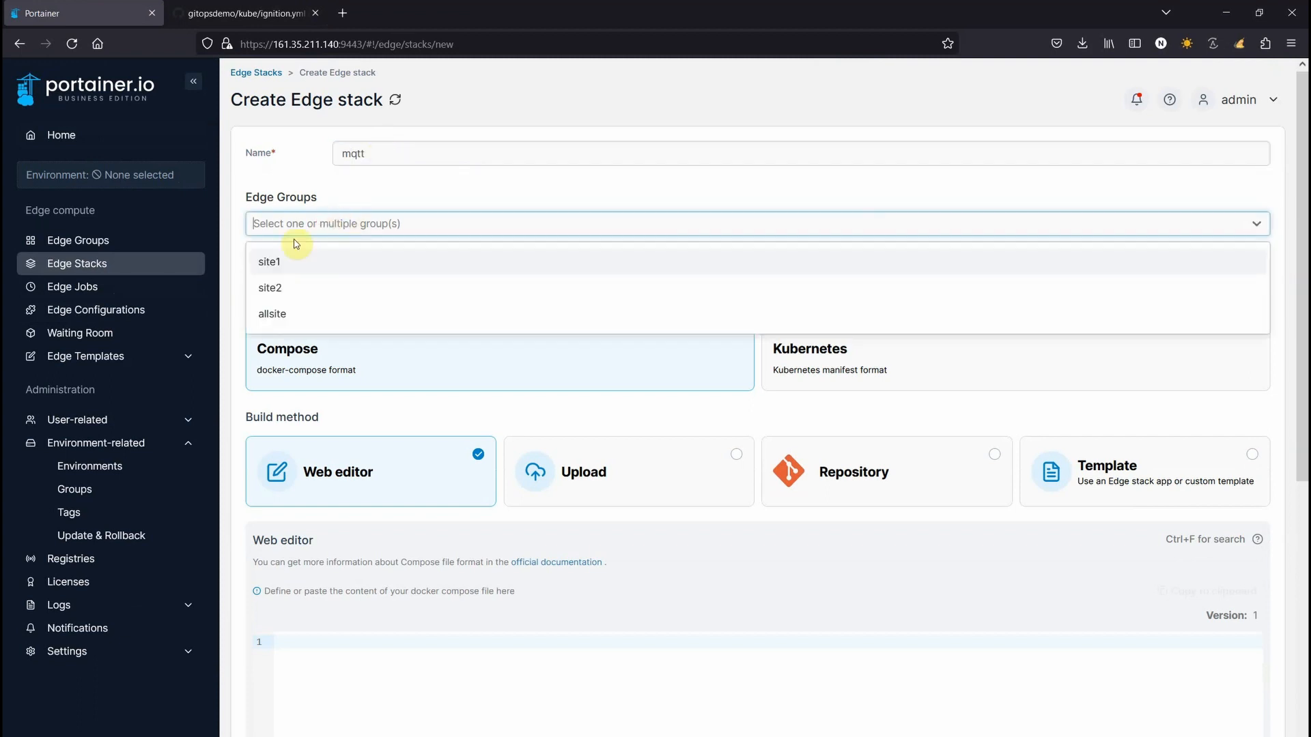
{"action": "left_click", "coordinate": [272, 313]}
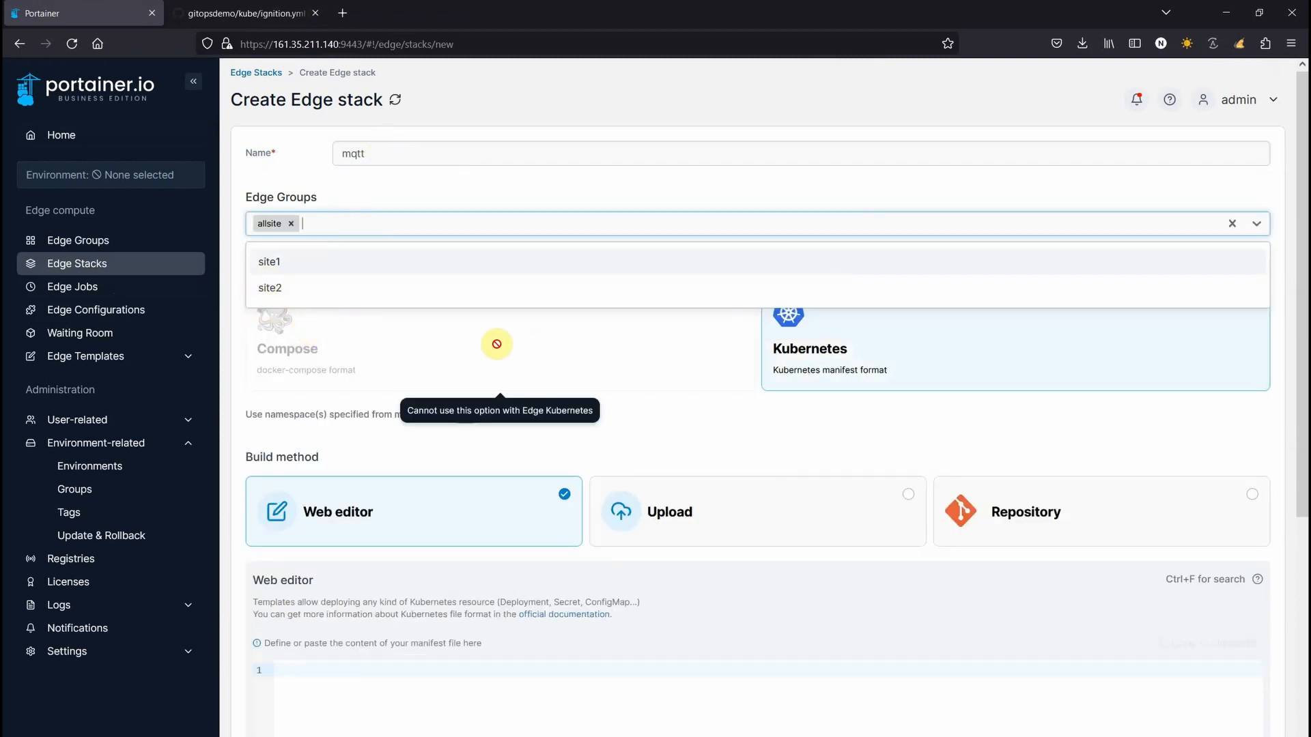
{"action": "left_click", "coordinate": [862, 375]}
{"action": "left_click", "coordinate": [465, 416]}
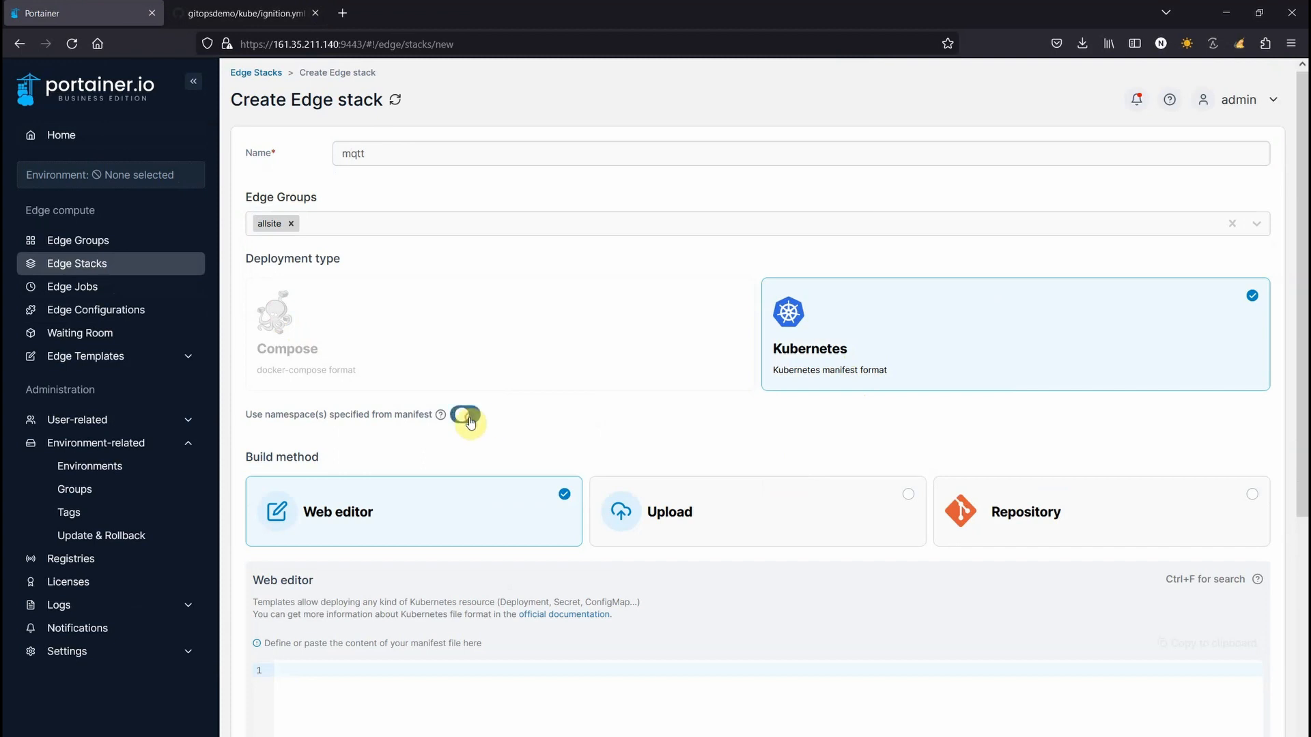
Point the stack at the gitopsdemo Git repository, checking the kube folder's files on GitHub
{"action": "left_click", "coordinate": [1054, 543]}
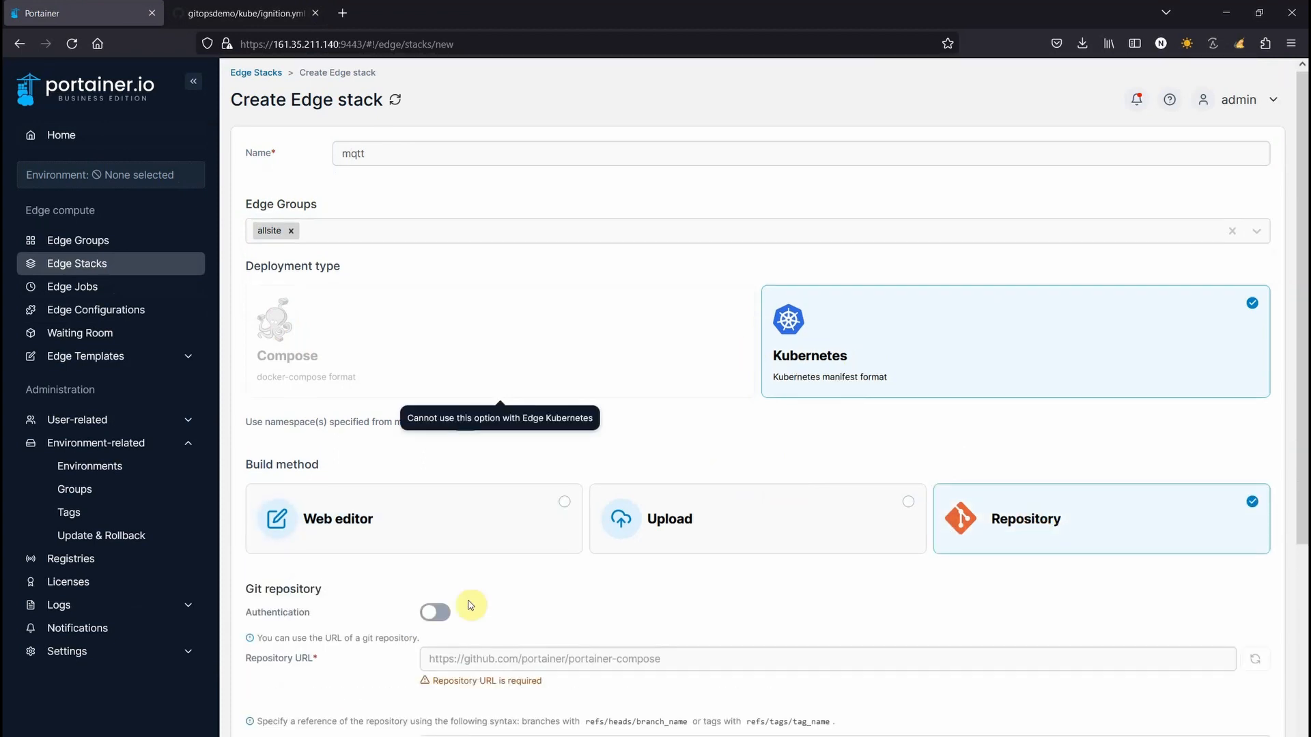
{"action": "left_click", "coordinate": [454, 659]}
{"action": "type", "text": "https://github.com/portainerdemos/gitopsdemo"}
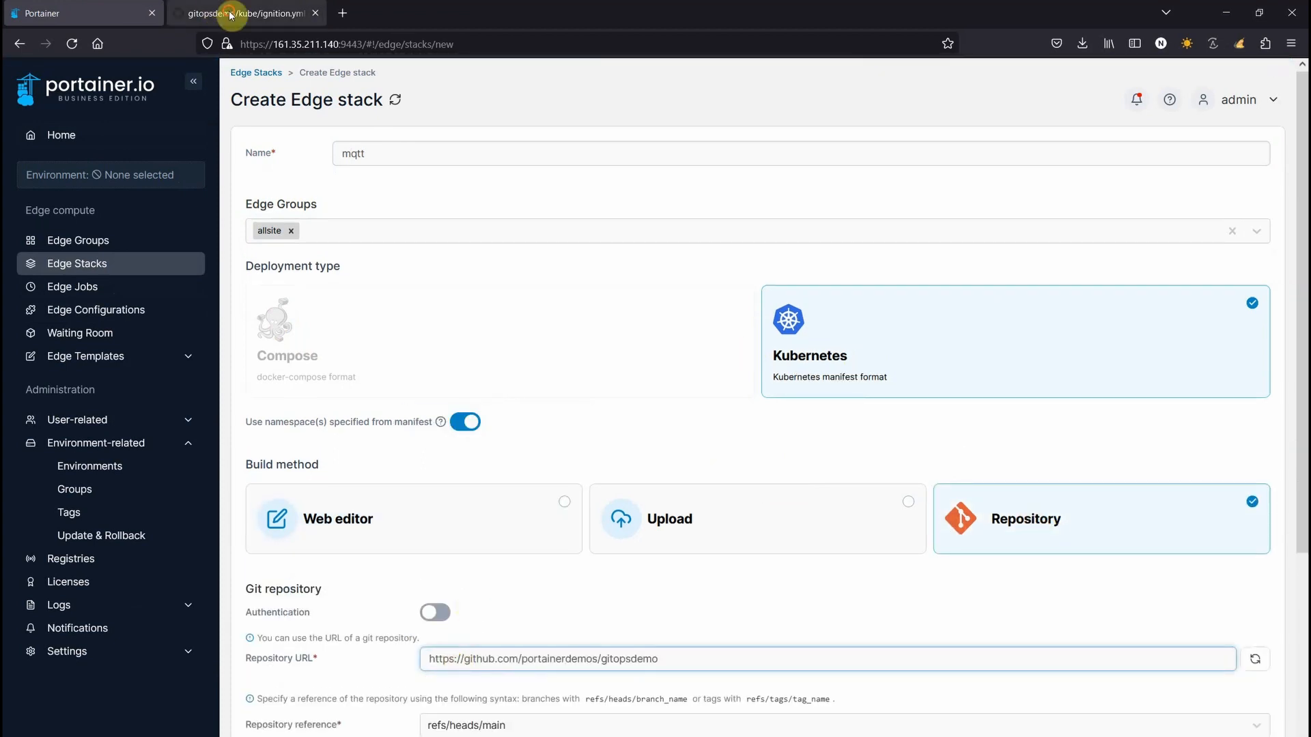
{"action": "left_click", "coordinate": [220, 13]}
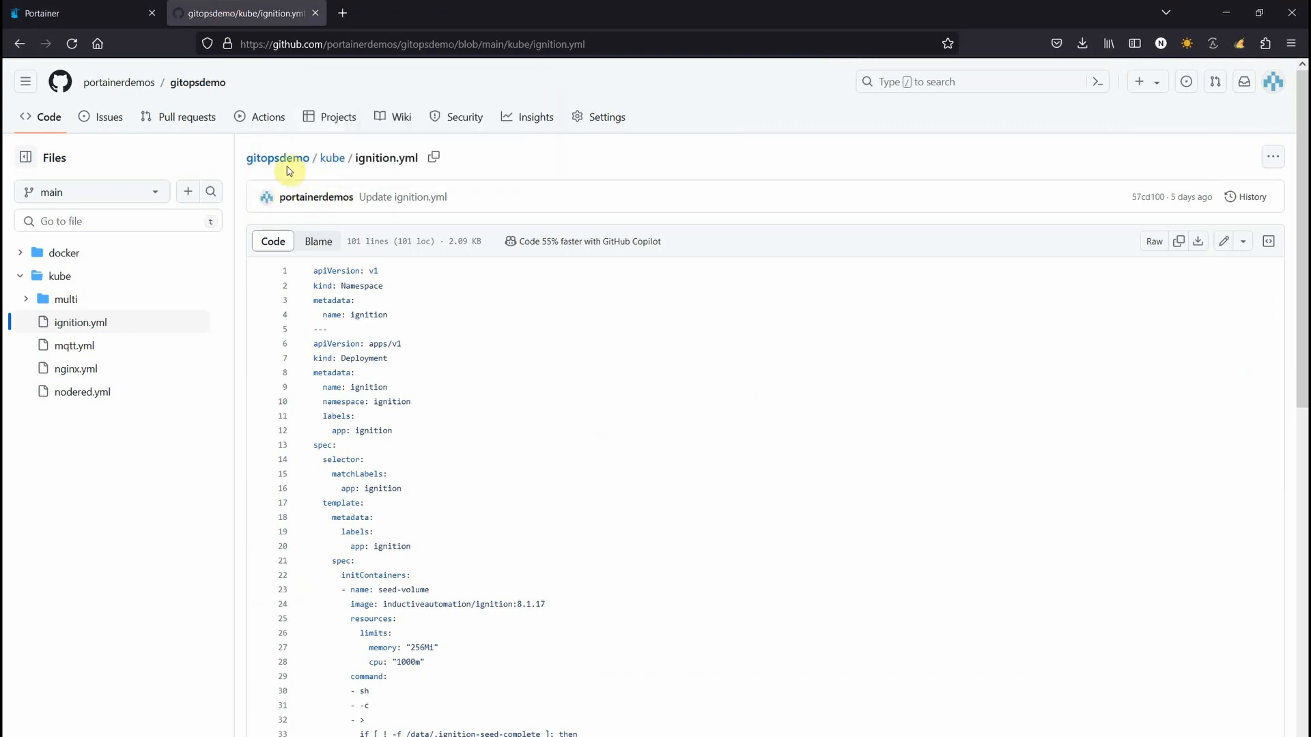
{"action": "left_click", "coordinate": [329, 159]}
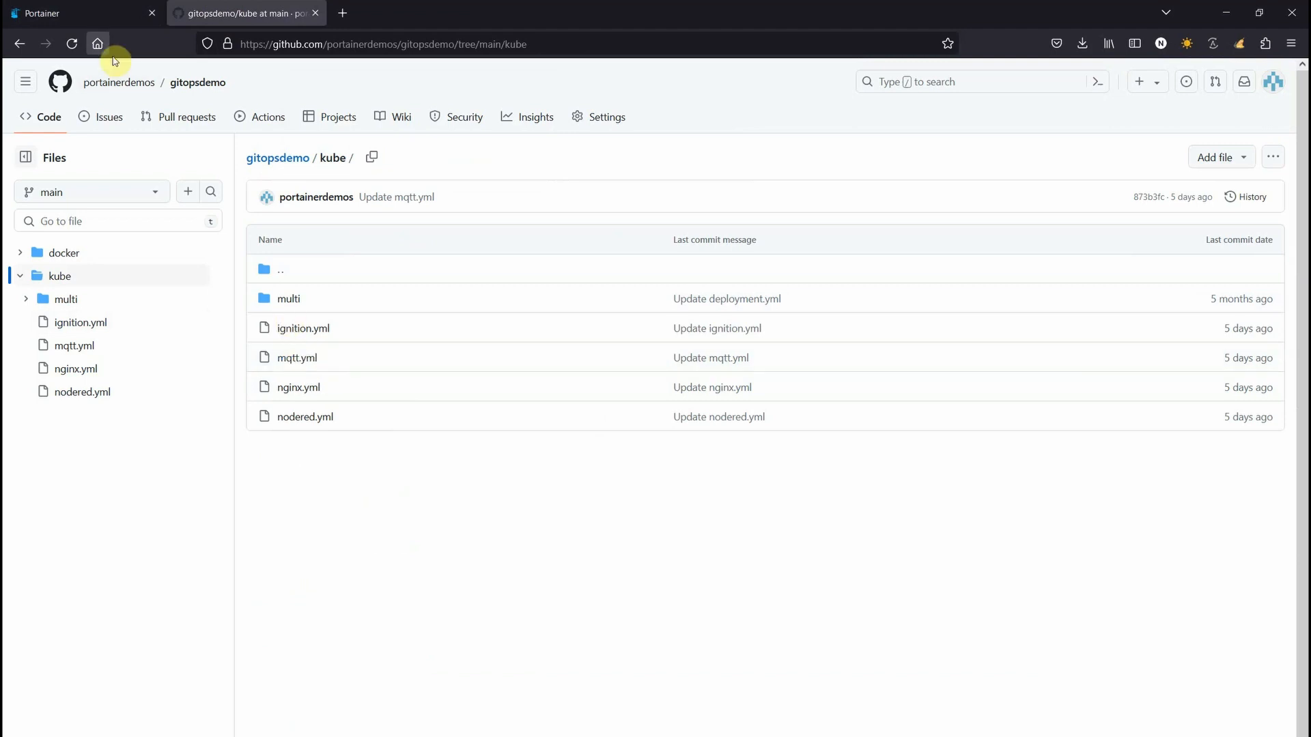
{"action": "left_click", "coordinate": [81, 15]}
Set the manifest path to kube/mqtt.yml, enable GitOps updates, and deploy the stack
{"action": "scroll", "coordinate": [430, 611], "scroll_direction": "down", "scroll_amount": 3}
{"action": "left_click", "coordinate": [458, 559]}
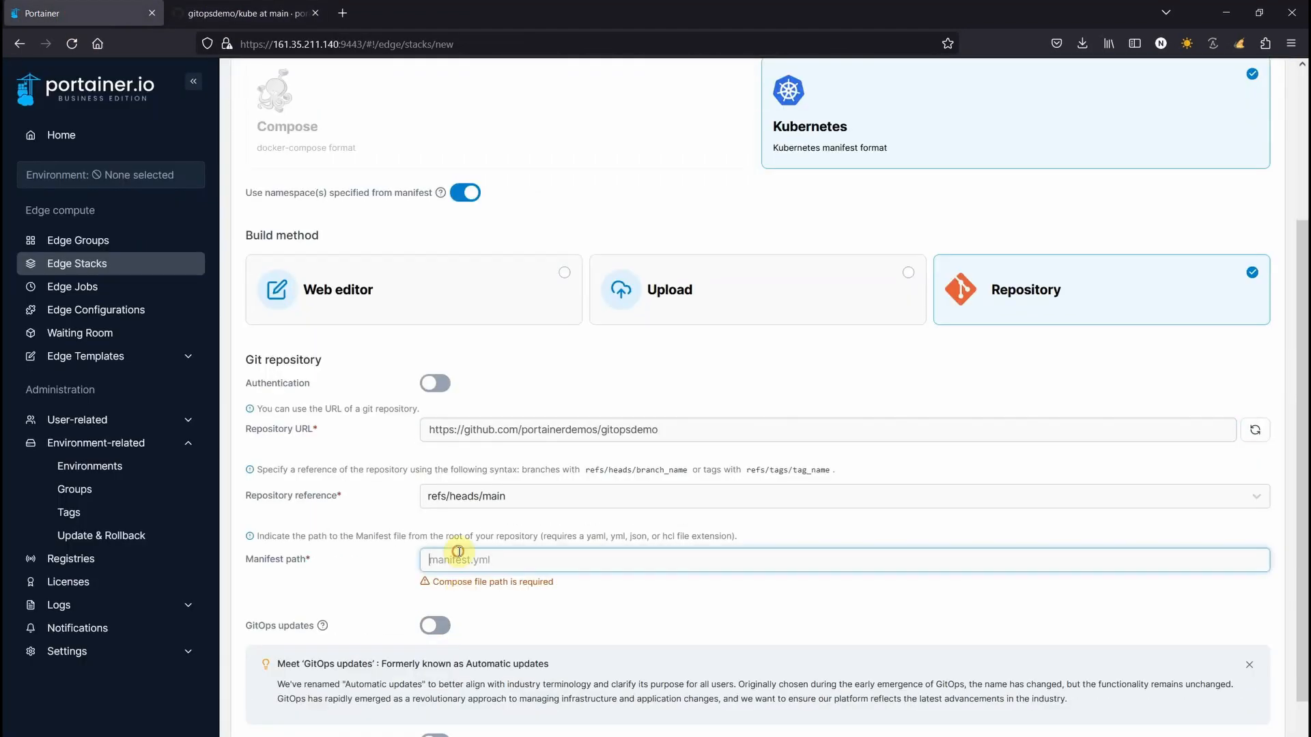
{"action": "type", "text": "kube/"}
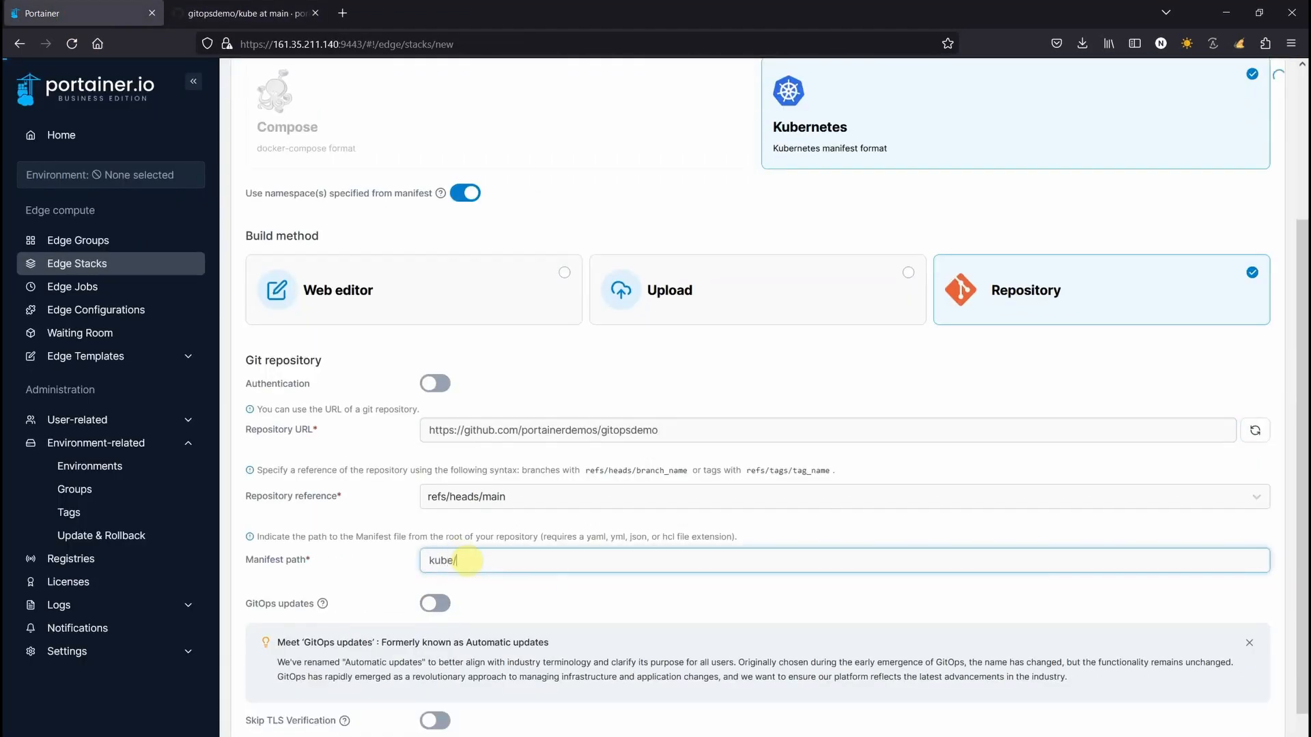
{"action": "type", "text": "mqtt"}
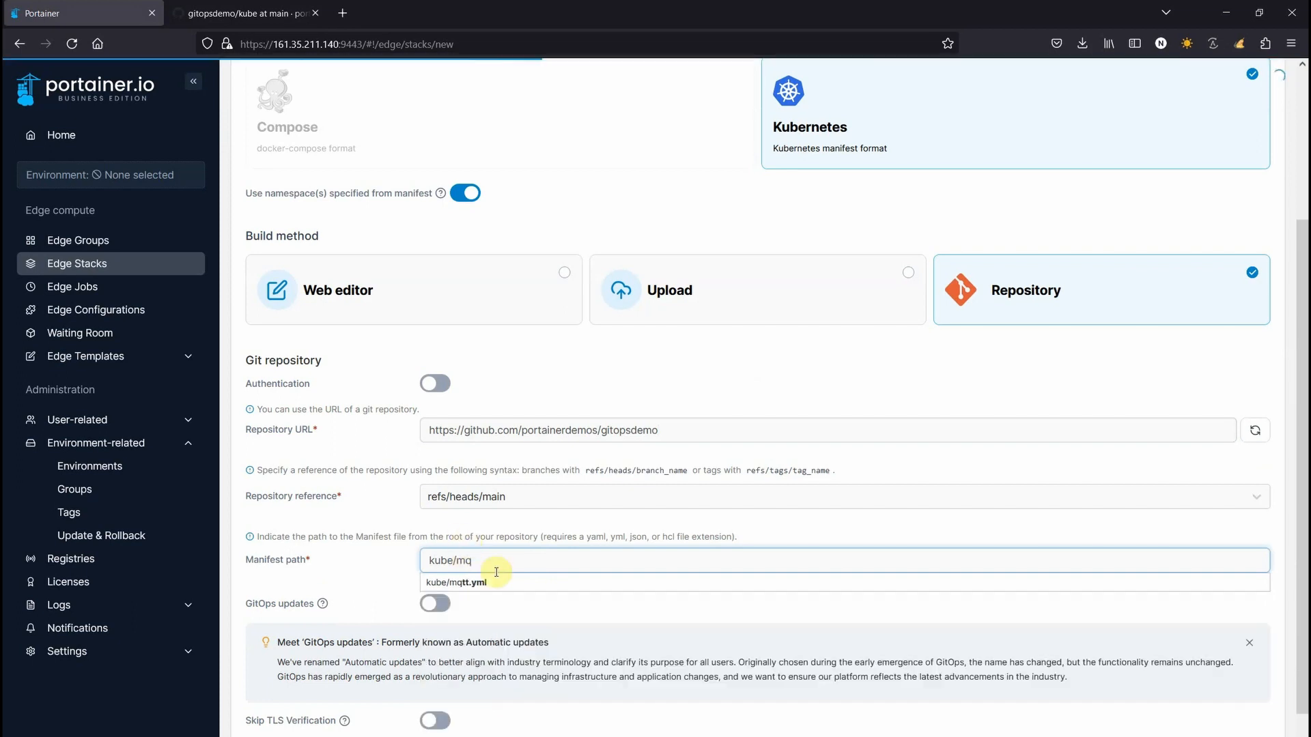
{"action": "left_click", "coordinate": [478, 583]}
{"action": "scroll", "coordinate": [486, 678], "scroll_direction": "down", "scroll_amount": 3}
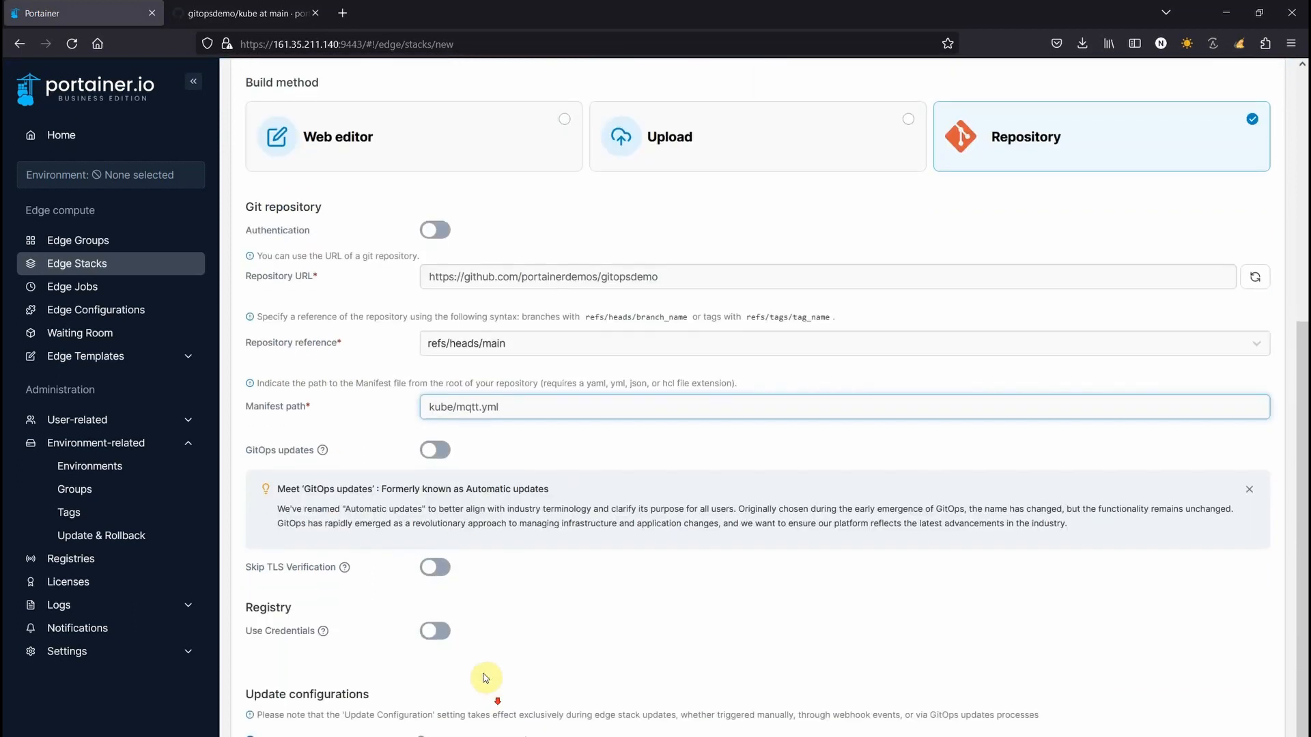
{"action": "left_click", "coordinate": [442, 450]}
{"action": "scroll", "coordinate": [465, 614], "scroll_direction": "down", "scroll_amount": 3}
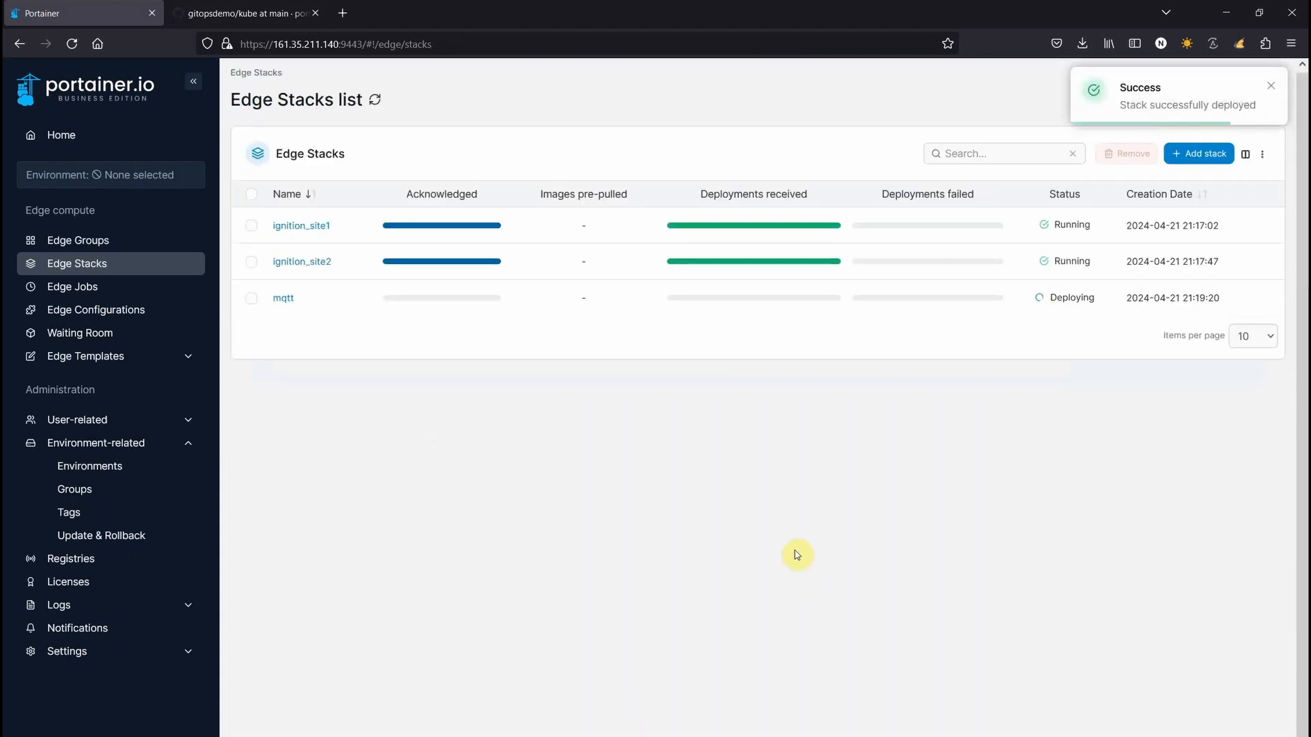
Confirm mqtt shows 4 of 4 deployments acknowledged, then open Edge-Kube-01 from Home
{"action": "mouse_move", "coordinate": [437, 302]}
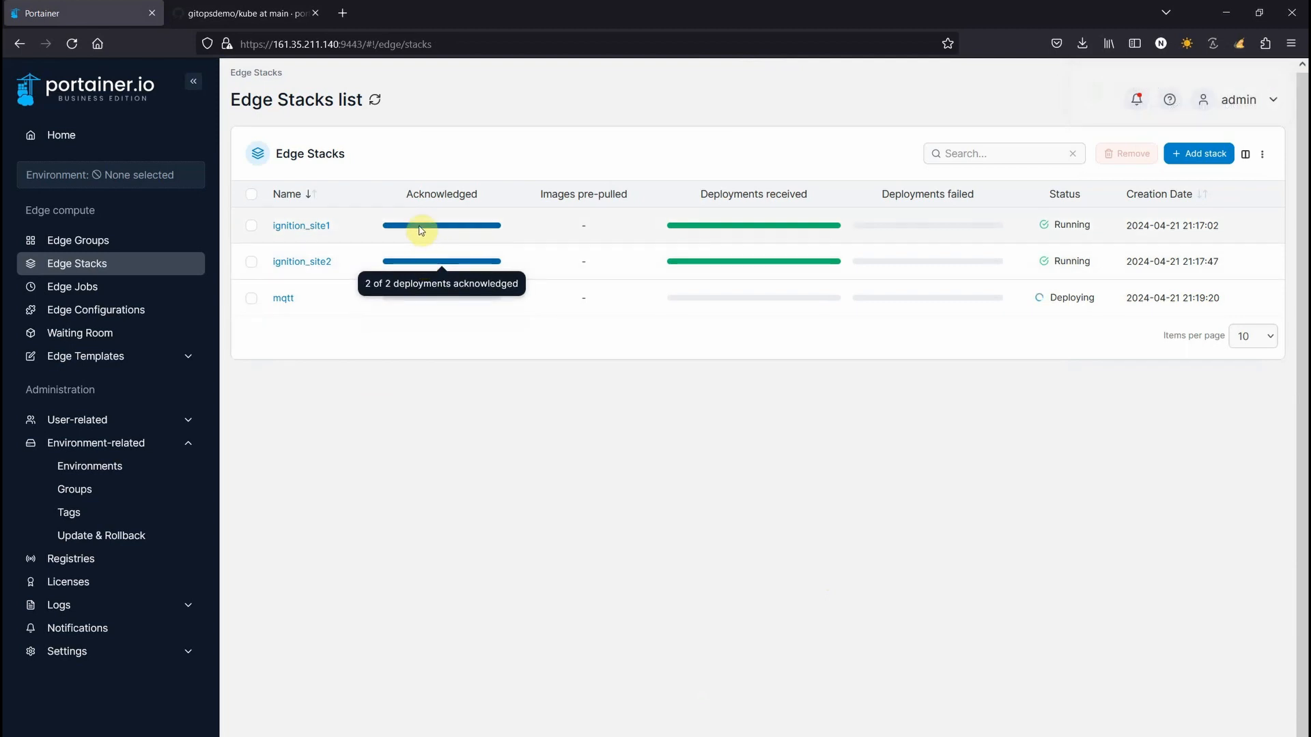
{"action": "mouse_move", "coordinate": [419, 234]}
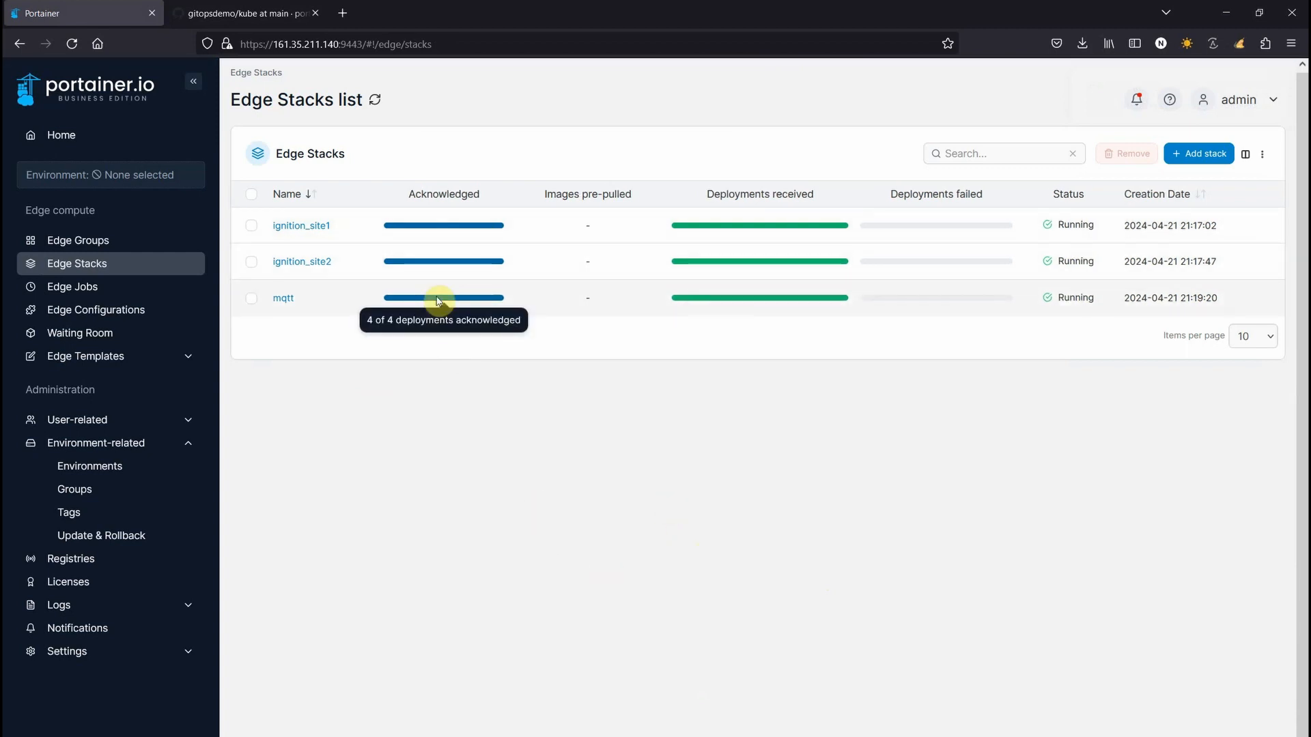
{"action": "left_click", "coordinate": [67, 136]}
{"action": "left_click", "coordinate": [351, 371]}
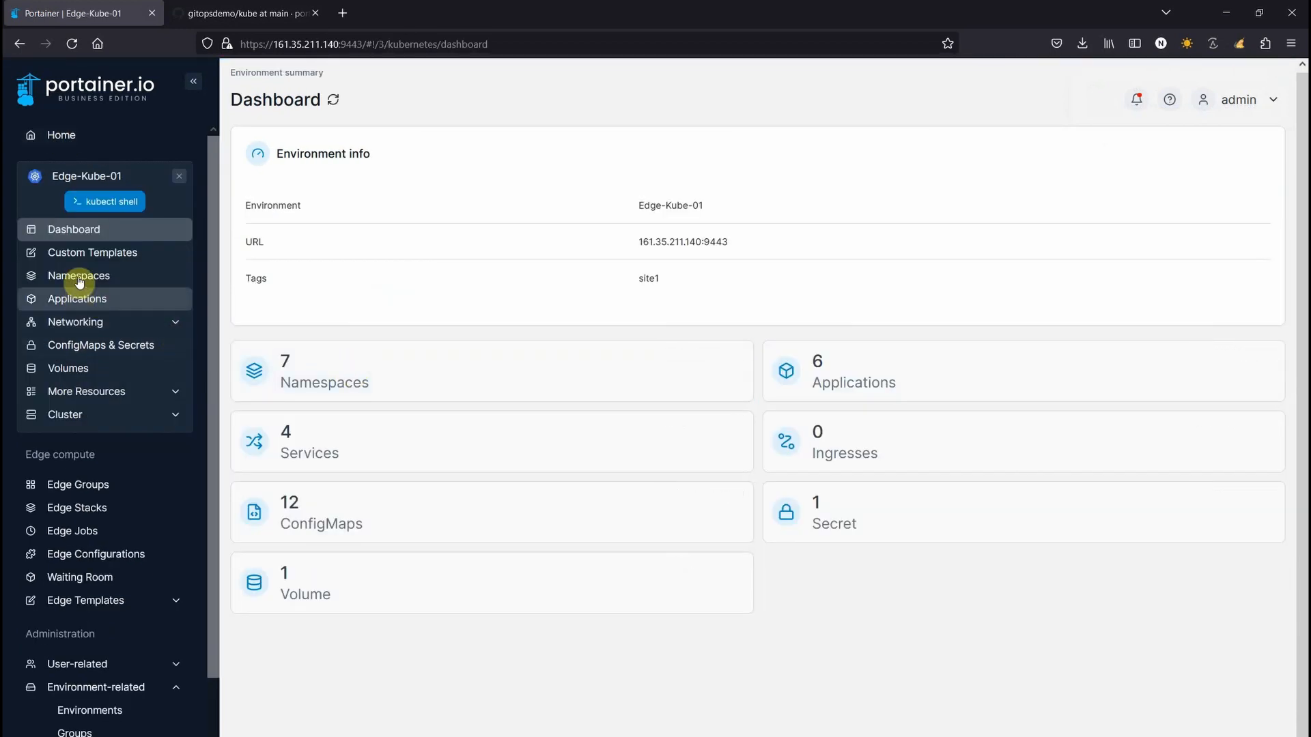
Inspect the mosquitto application's NodePort 32497 service on Edge-Kube-01, then leave the environment
{"action": "left_click", "coordinate": [79, 283]}
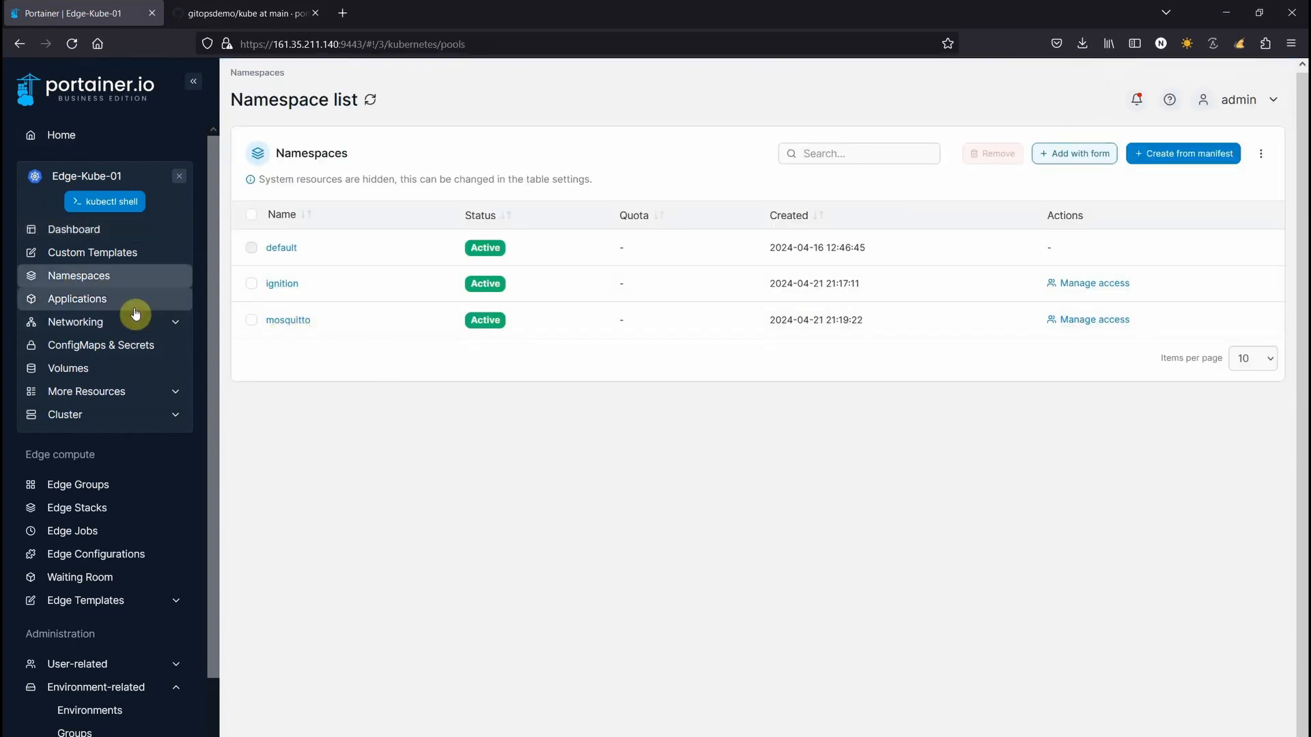
{"action": "left_click", "coordinate": [82, 300]}
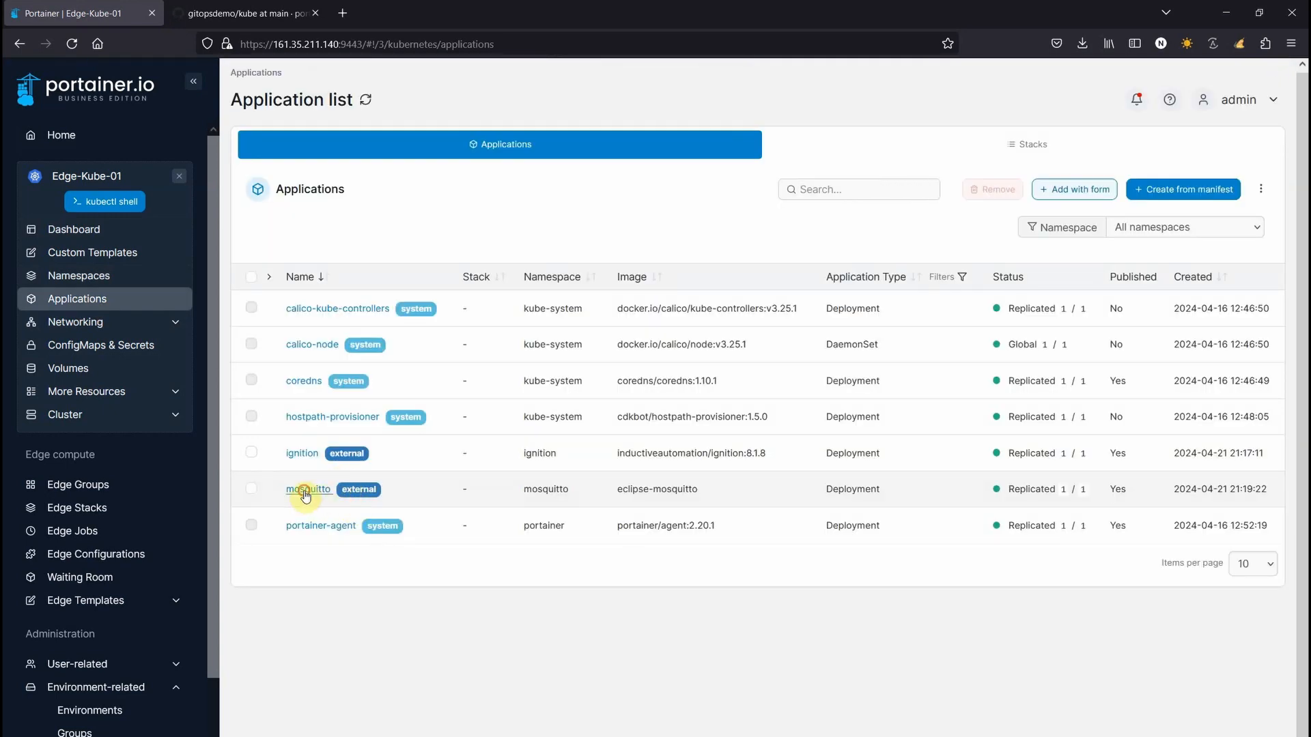
{"action": "left_click", "coordinate": [305, 491]}
{"action": "scroll", "coordinate": [715, 617], "scroll_direction": "down", "scroll_amount": 3}
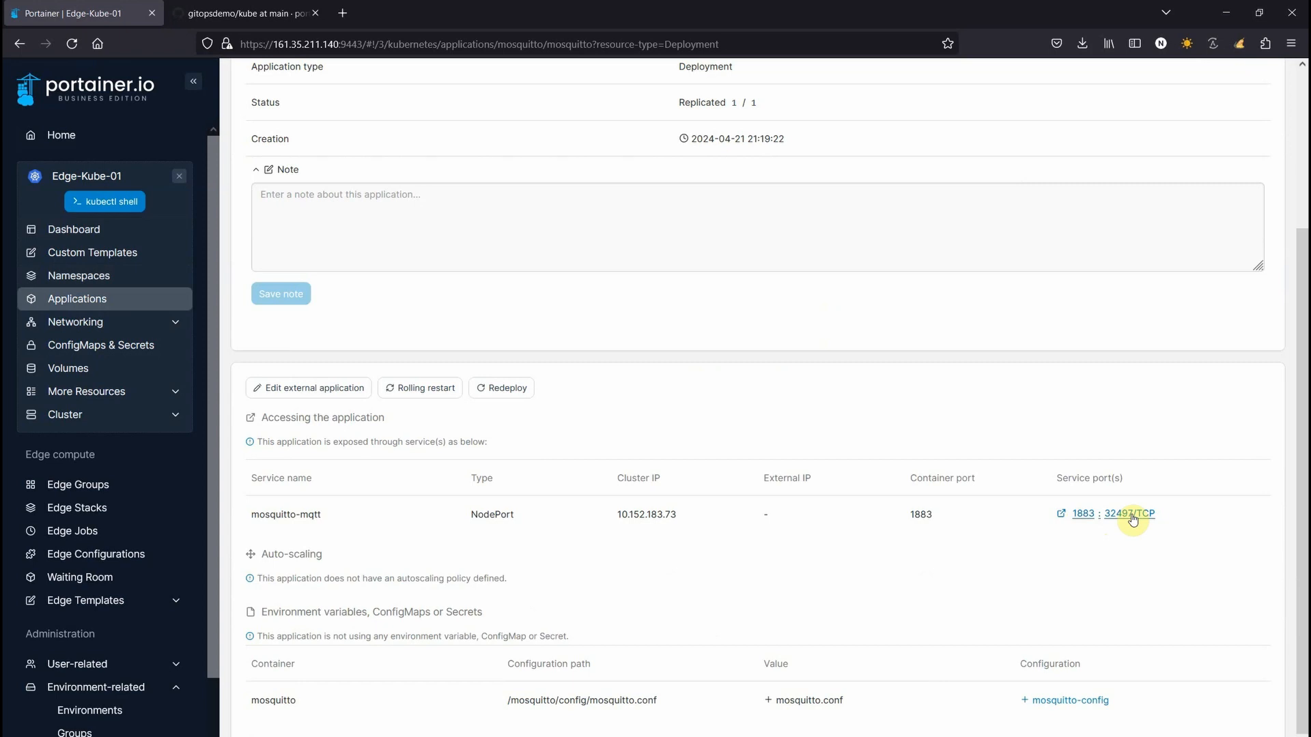
{"action": "left_click", "coordinate": [107, 298]}
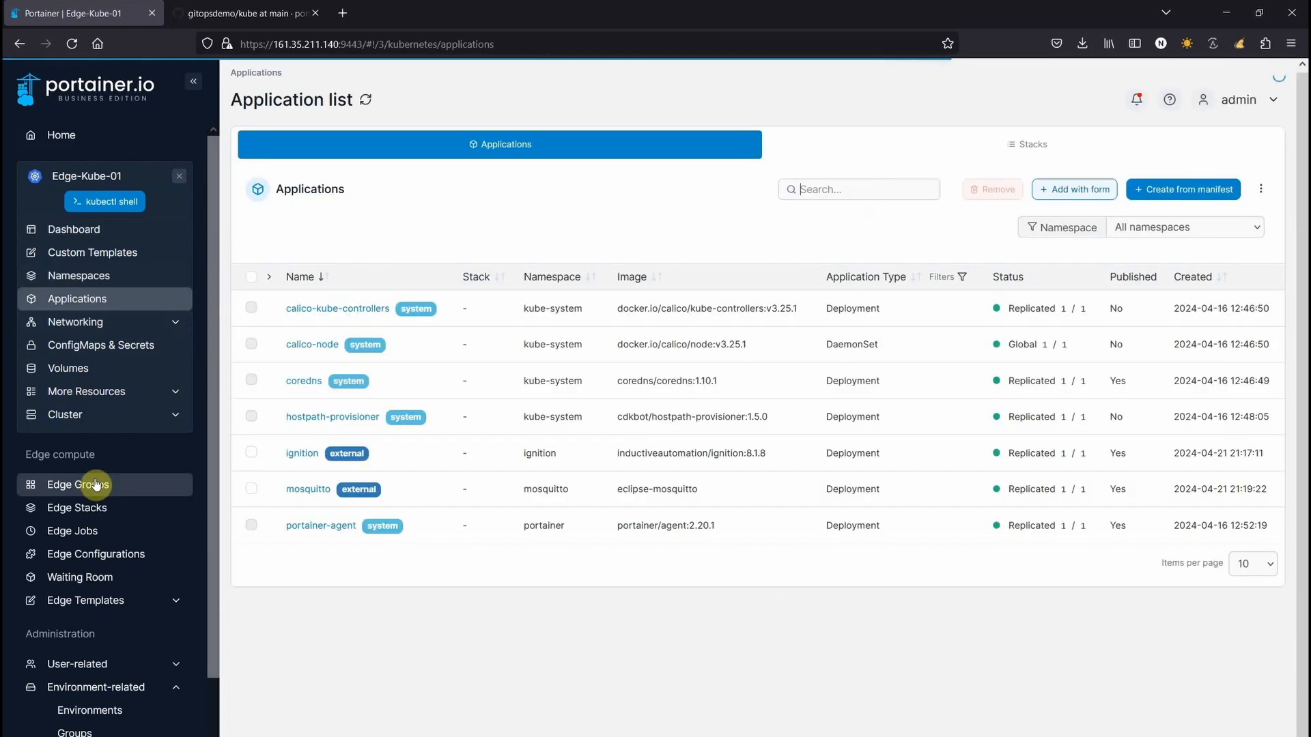
{"action": "left_click", "coordinate": [177, 178]}
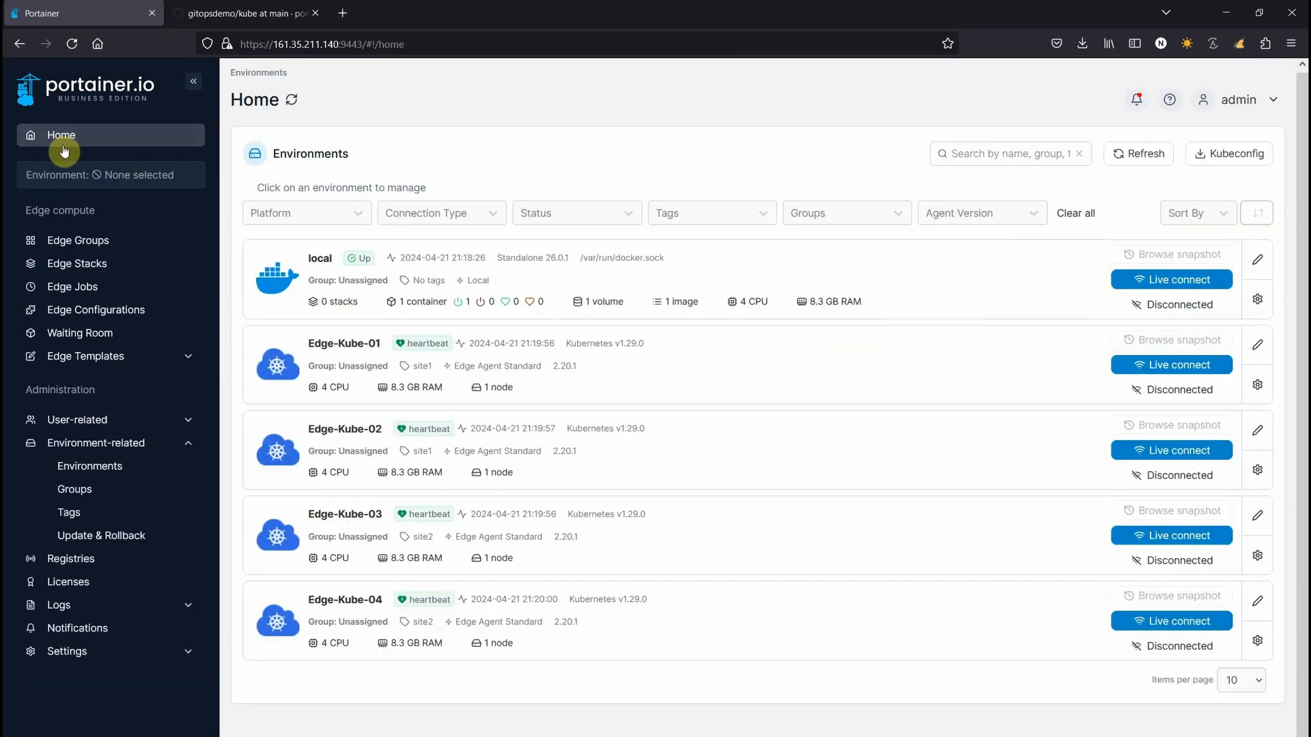
Start a new edge stack named nodered targeting the allsite edge group
{"action": "left_click", "coordinate": [51, 263]}
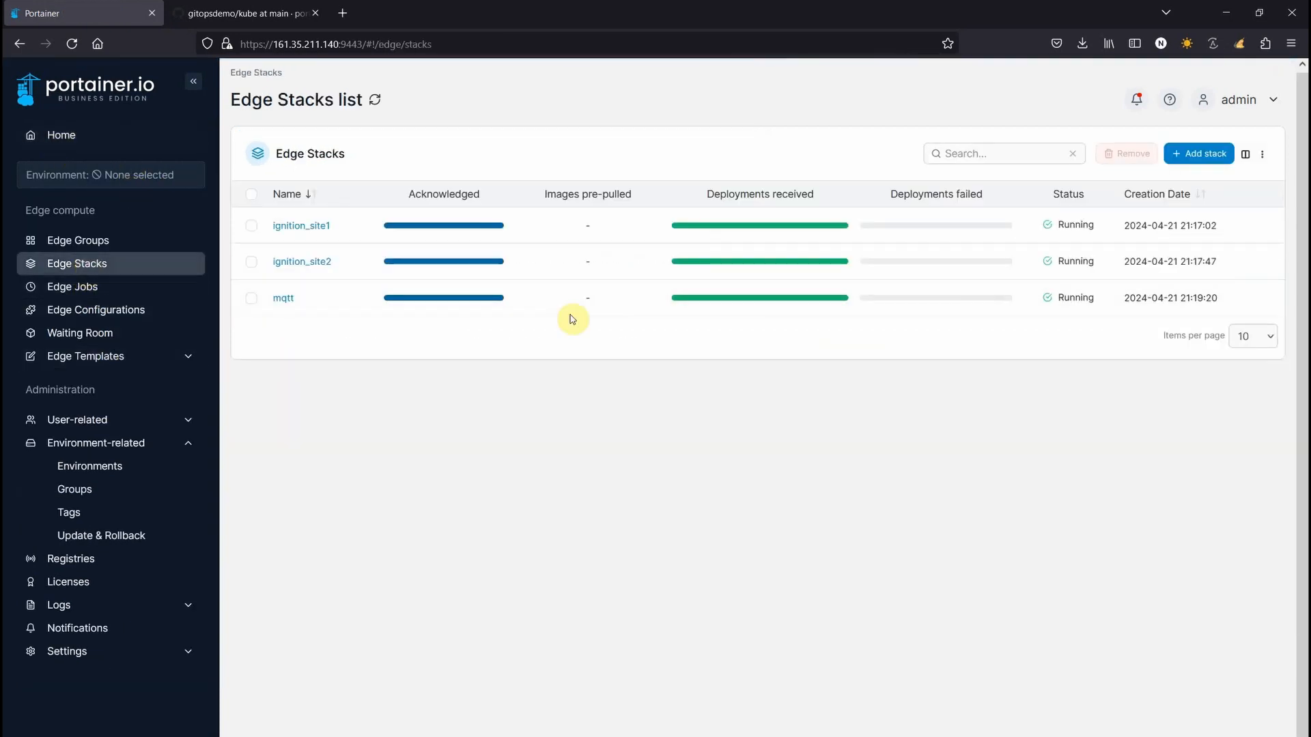
{"action": "left_click", "coordinate": [1190, 156]}
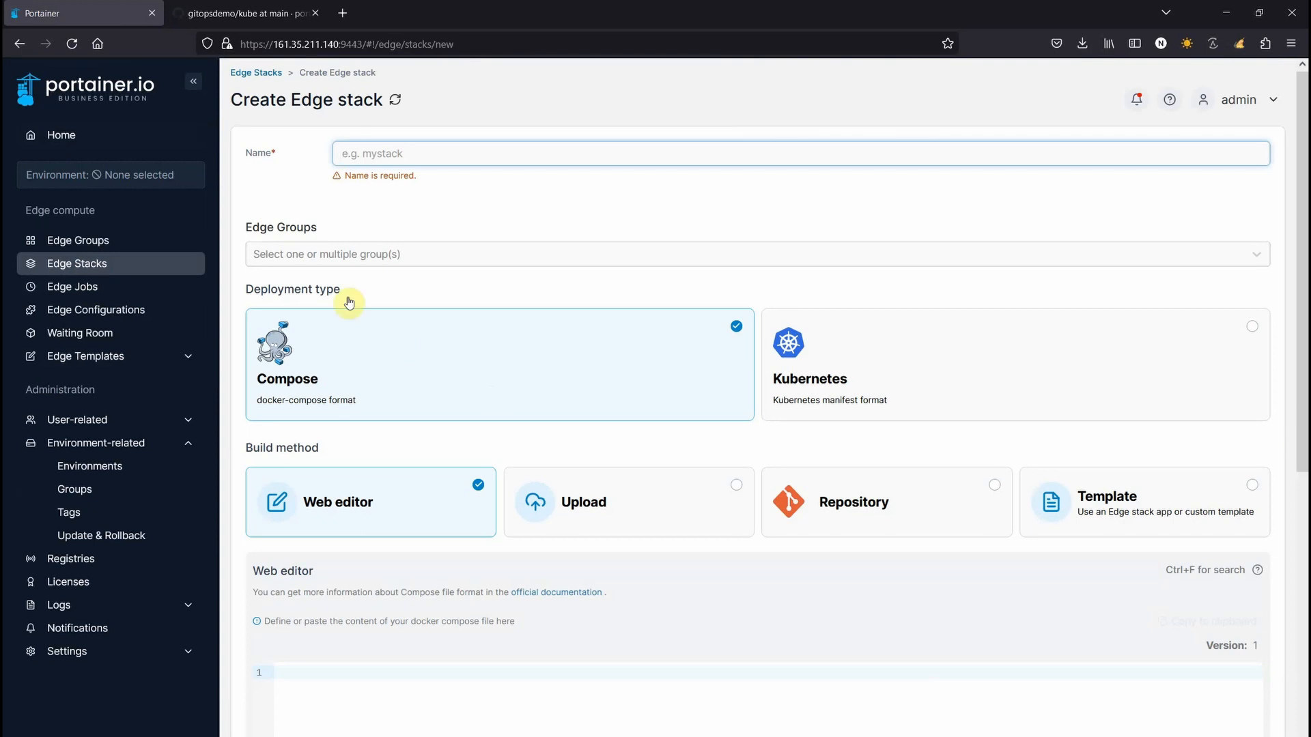
{"action": "type", "text": "nodere"}
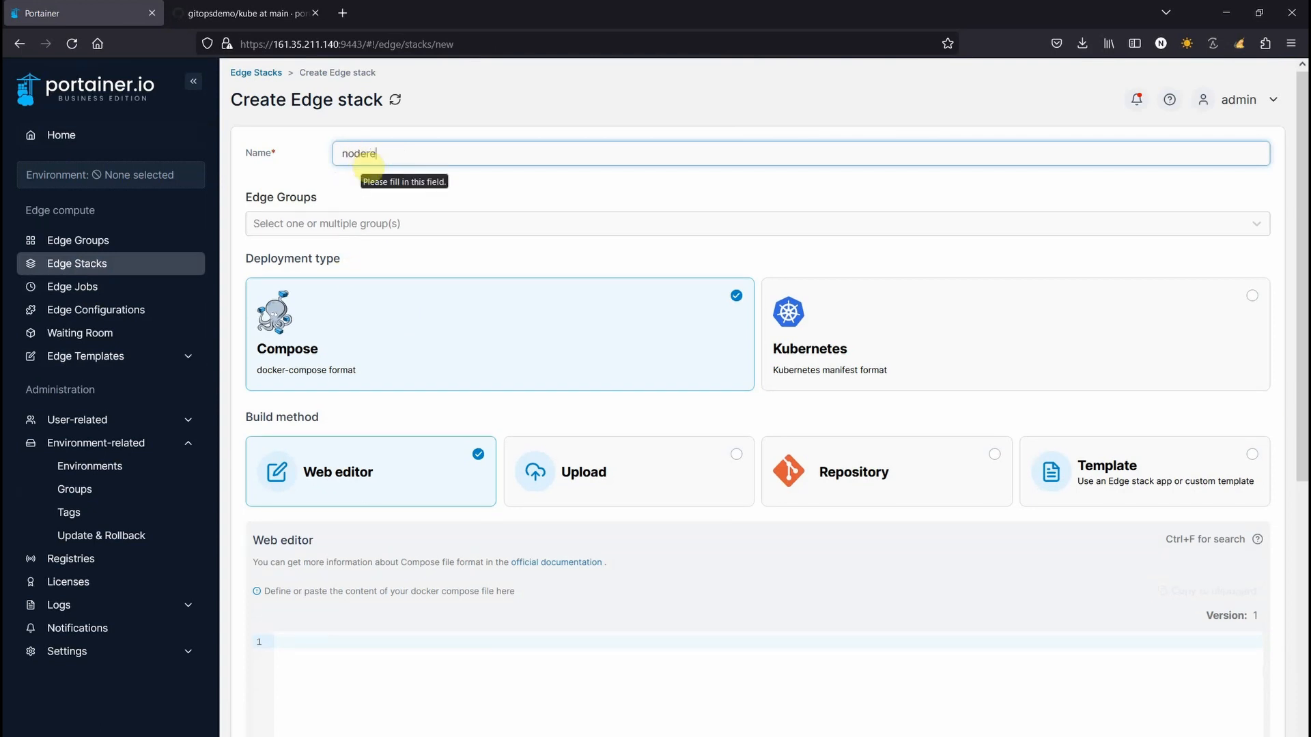
{"action": "type", "text": "d"}
{"action": "left_click", "coordinate": [336, 222]}
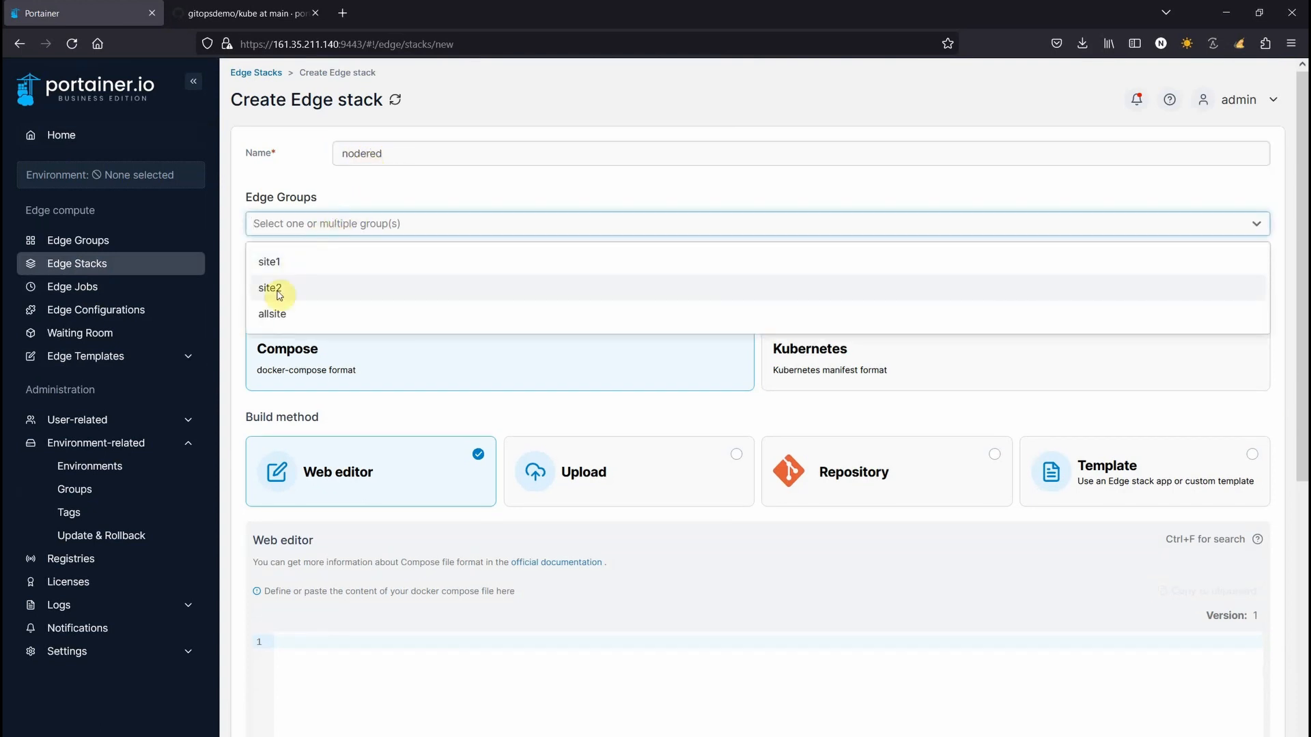
{"action": "left_click", "coordinate": [273, 262]}
{"action": "left_click", "coordinate": [1010, 532]}
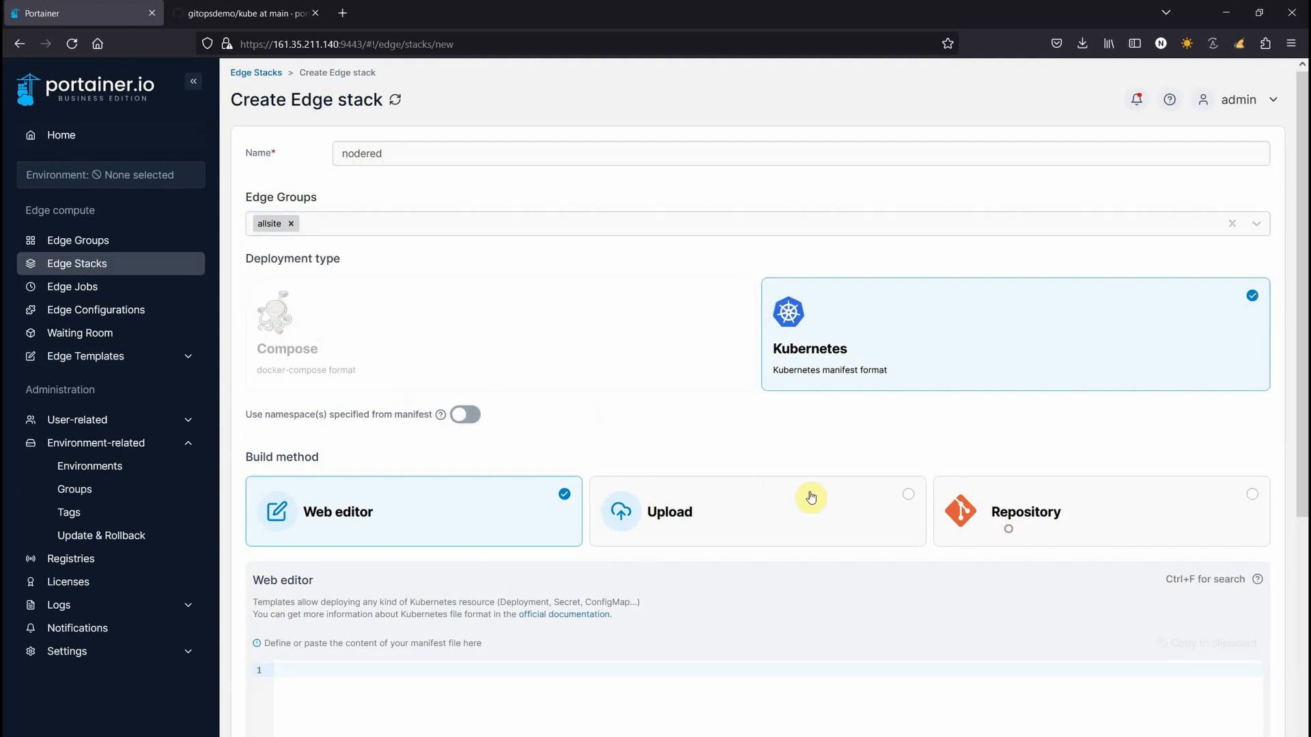
{"action": "scroll", "coordinate": [569, 580], "scroll_direction": "down", "scroll_amount": 7}
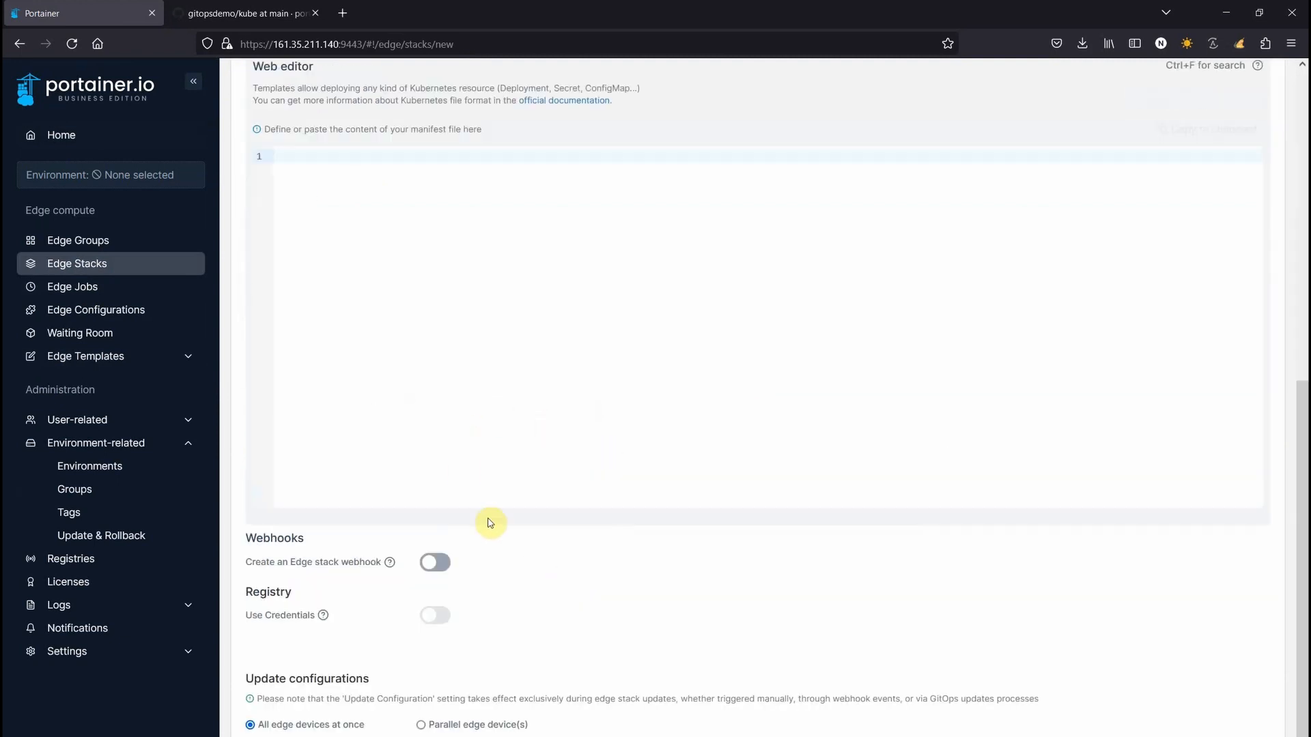
{"action": "scroll", "coordinate": [489, 523], "scroll_direction": "up", "scroll_amount": 2}
Build it from the gitopsdemo repository's kube/nodered.yml with GitOps updates enabled, and deploy
{"action": "left_click", "coordinate": [1012, 154]}
{"action": "left_click", "coordinate": [536, 291]}
{"action": "type", "text": "https://github.com/portainerdemos/gitopsdemo"}
{"action": "left_click", "coordinate": [508, 427]}
{"action": "type", "text": "kube/node"}
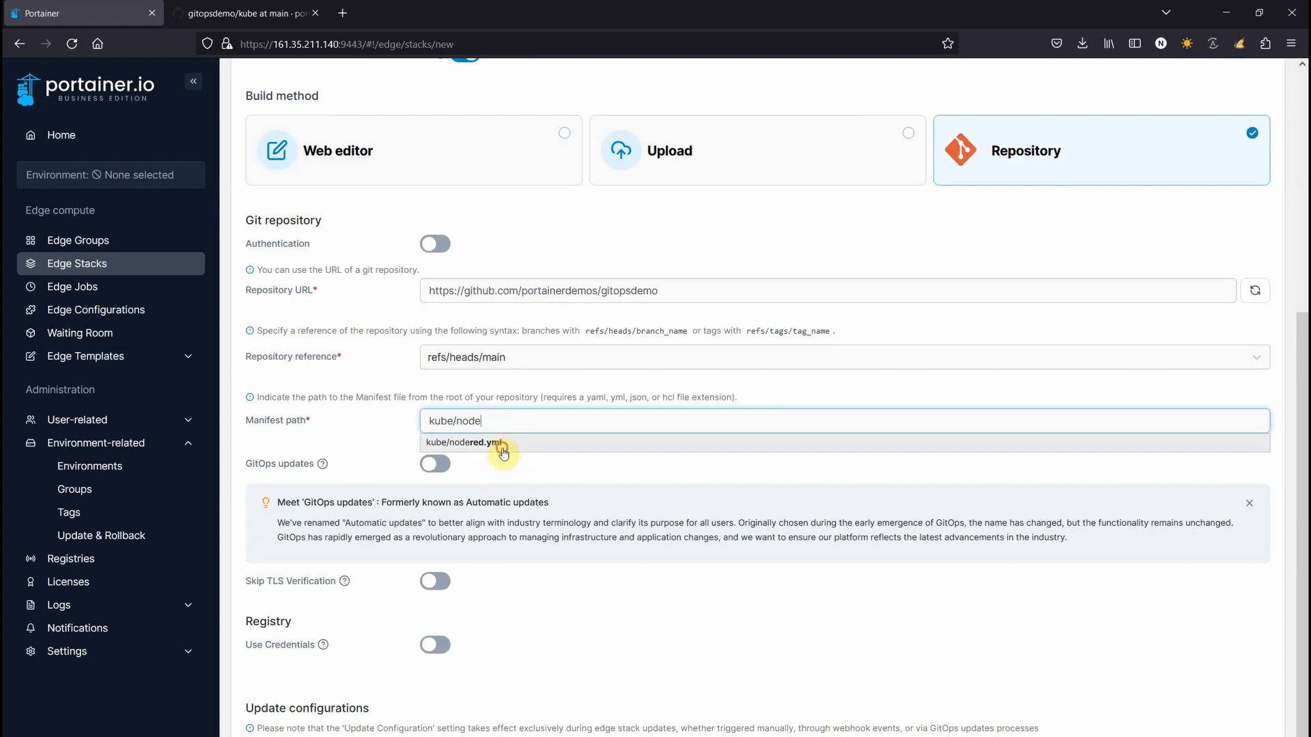
{"action": "left_click", "coordinate": [503, 451]}
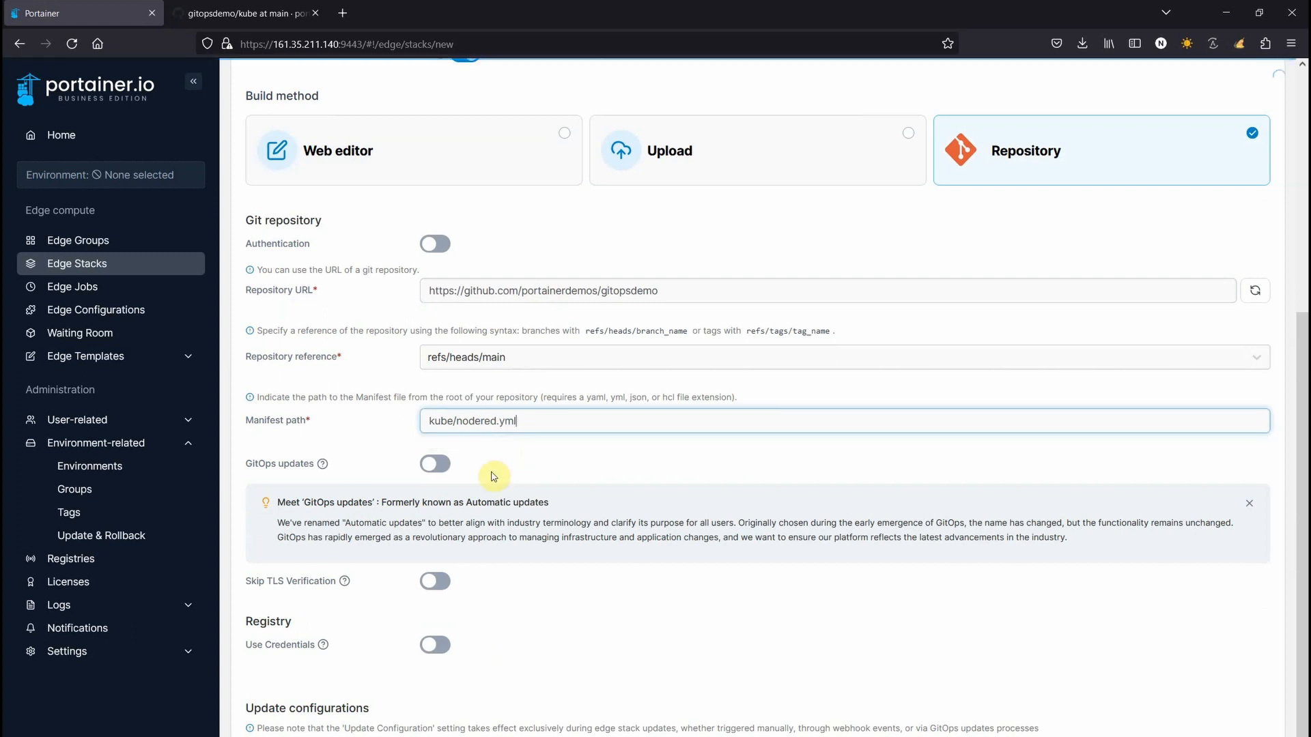
{"action": "left_click", "coordinate": [431, 468]}
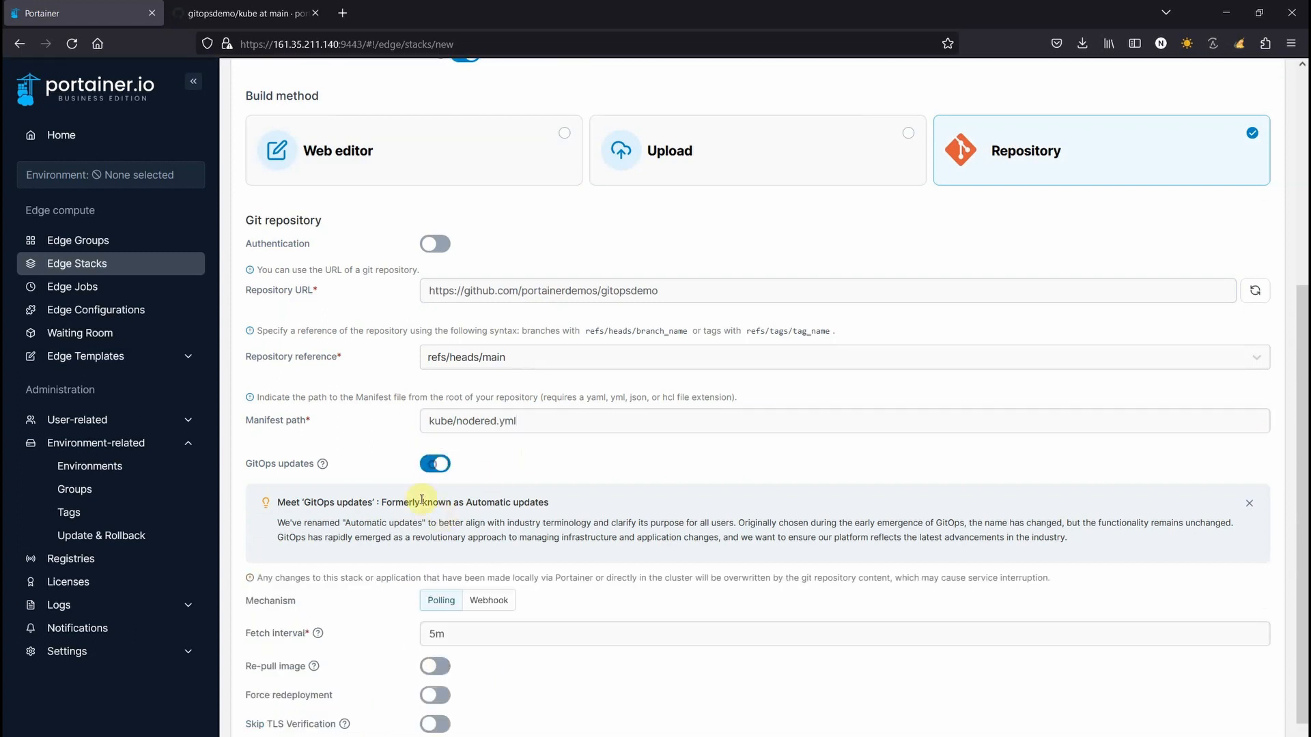
{"action": "scroll", "coordinate": [687, 638], "scroll_direction": "up", "scroll_amount": 1}
{"action": "scroll", "coordinate": [682, 662], "scroll_direction": "down", "scroll_amount": 3}
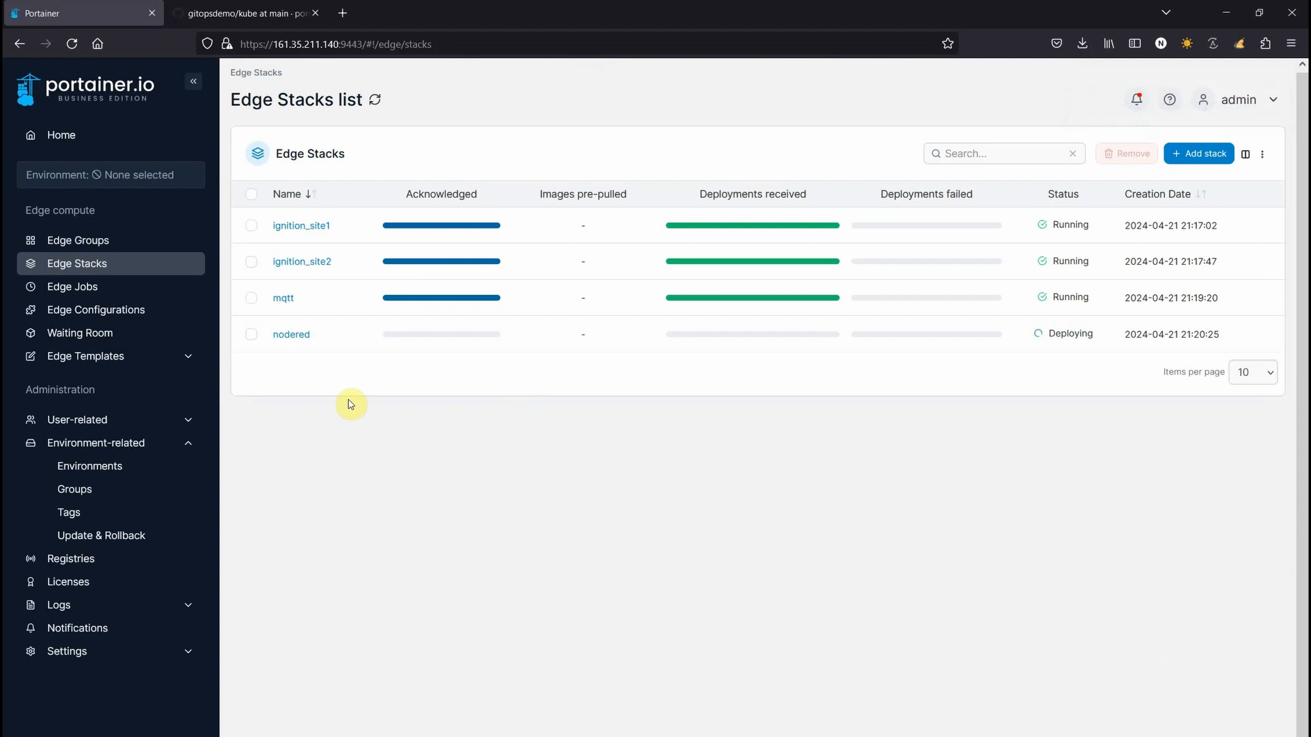
Review the kube folder on GitHub, then confirm nodered is Running with 4 of 4 acknowledged
{"action": "left_click", "coordinate": [205, 15]}
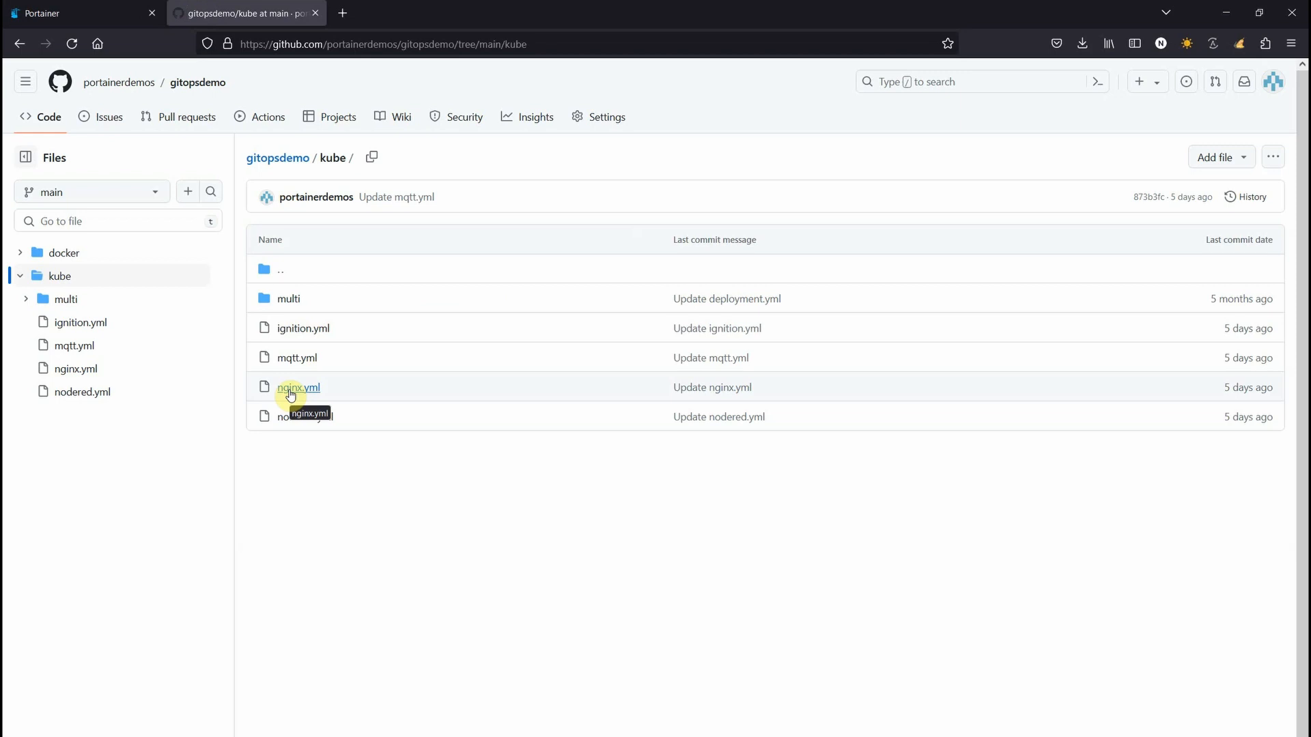
{"action": "left_click", "coordinate": [77, 11]}
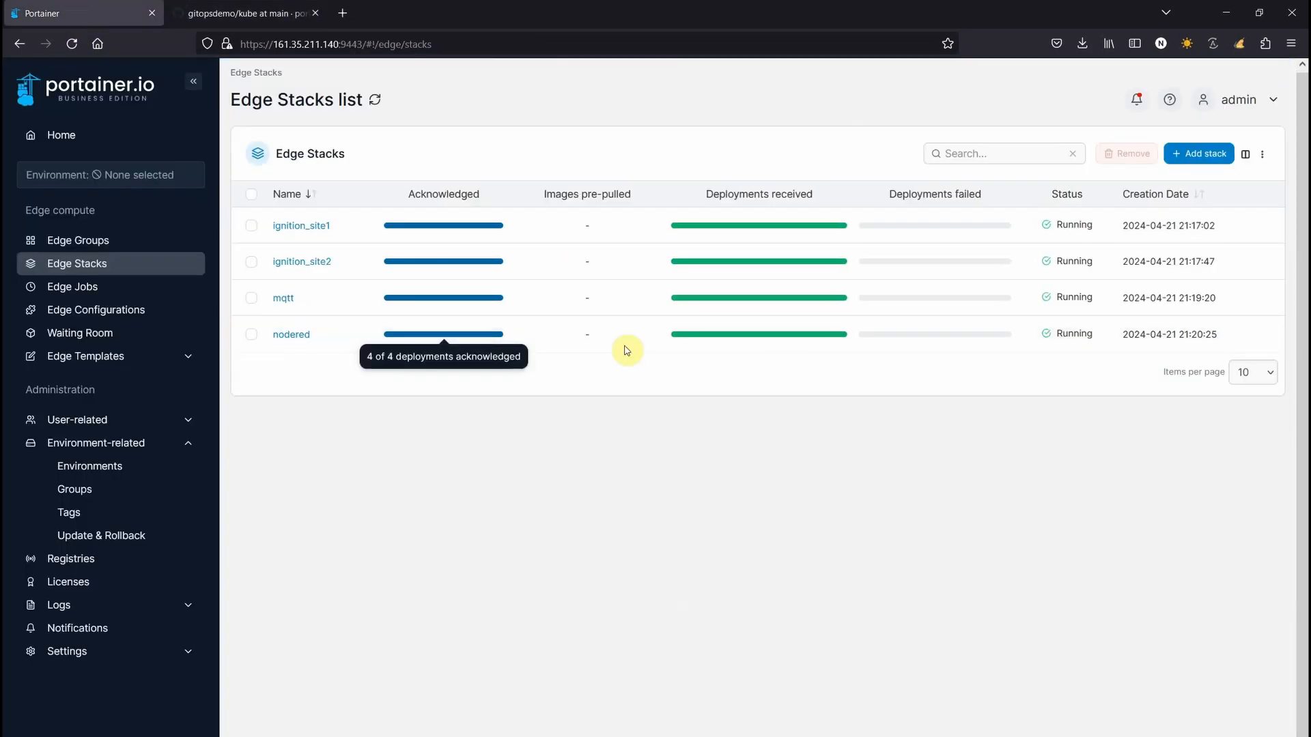
Check nodered's per-environment status shows version 7e791a5, matching the gitopsdemo repository's latest commit
{"action": "left_click", "coordinate": [290, 336]}
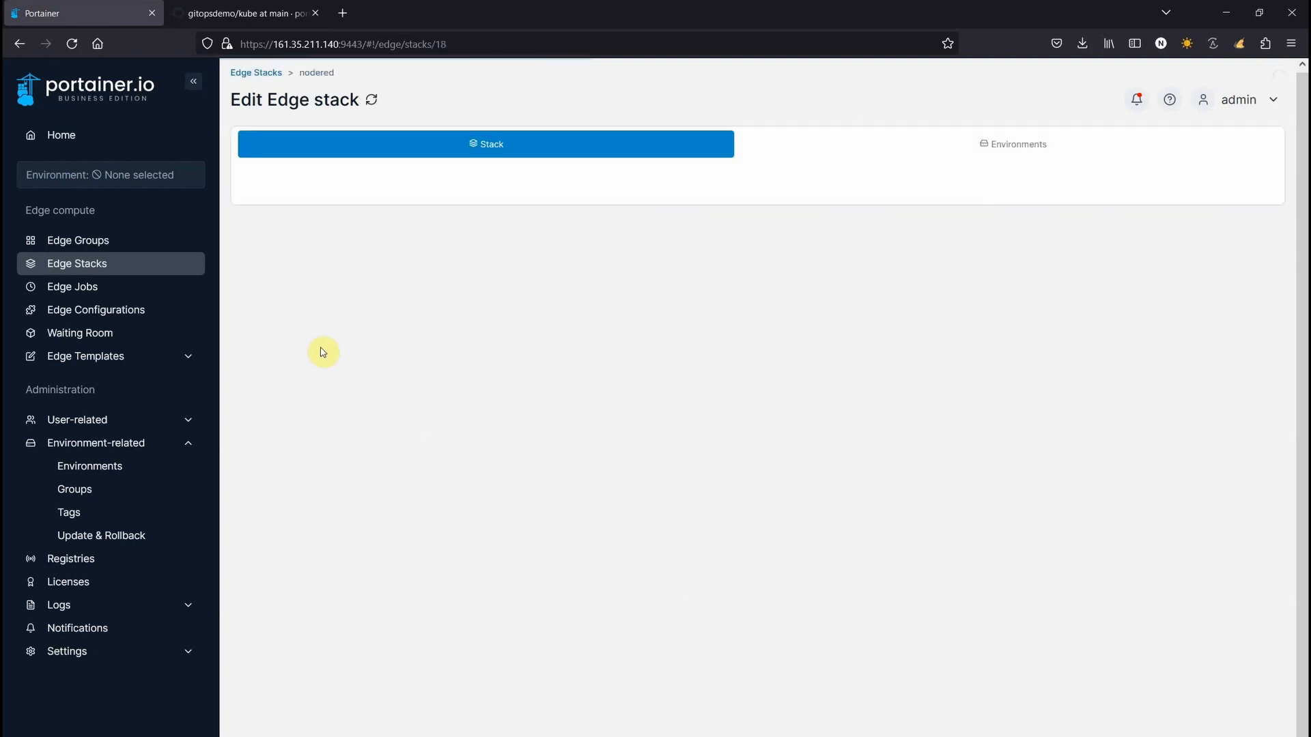
{"action": "left_click", "coordinate": [893, 142]}
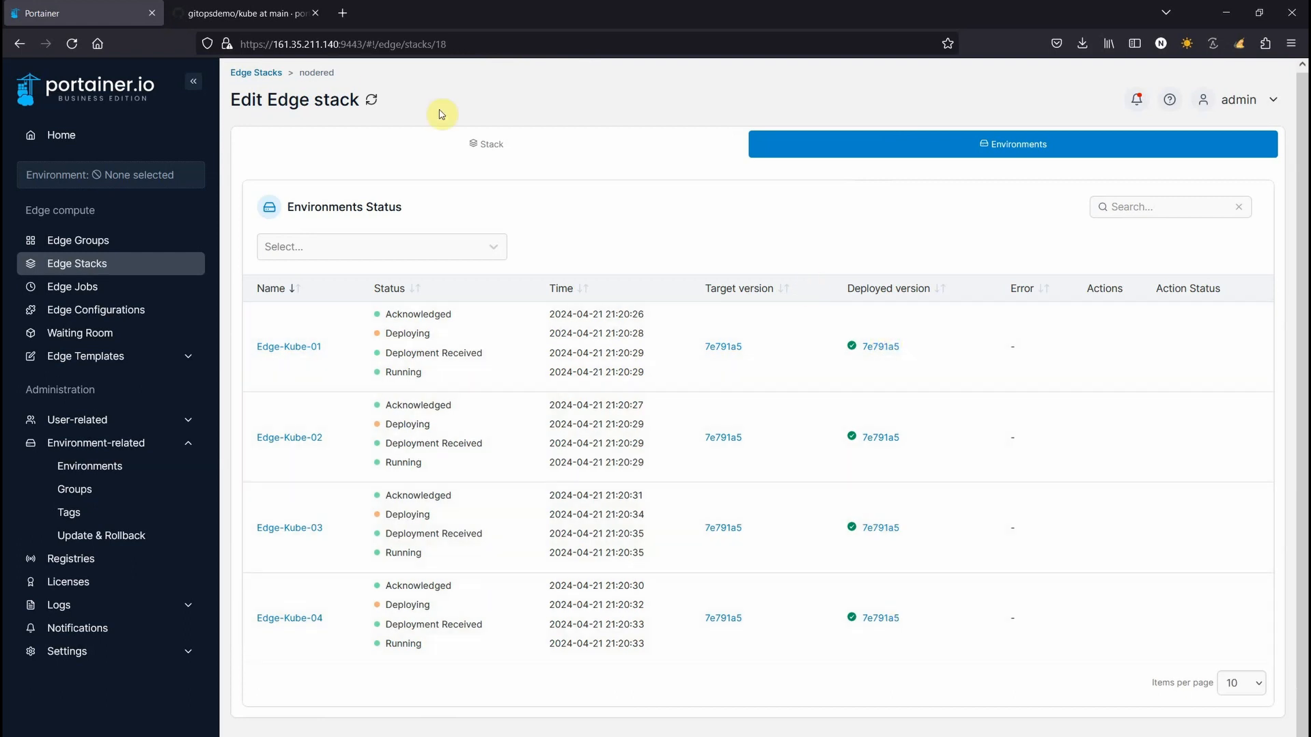
{"action": "left_click", "coordinate": [249, 13]}
{"action": "left_click", "coordinate": [279, 157]}
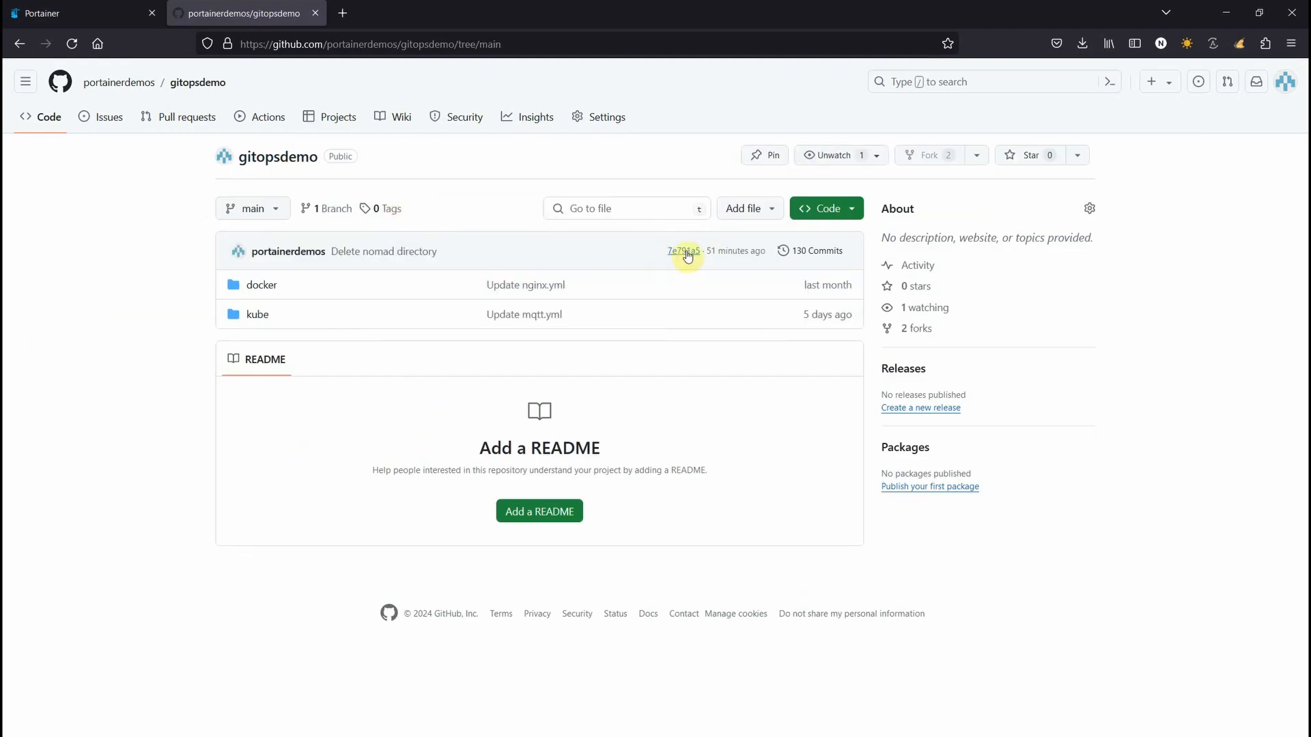
{"action": "left_click", "coordinate": [123, 13]}
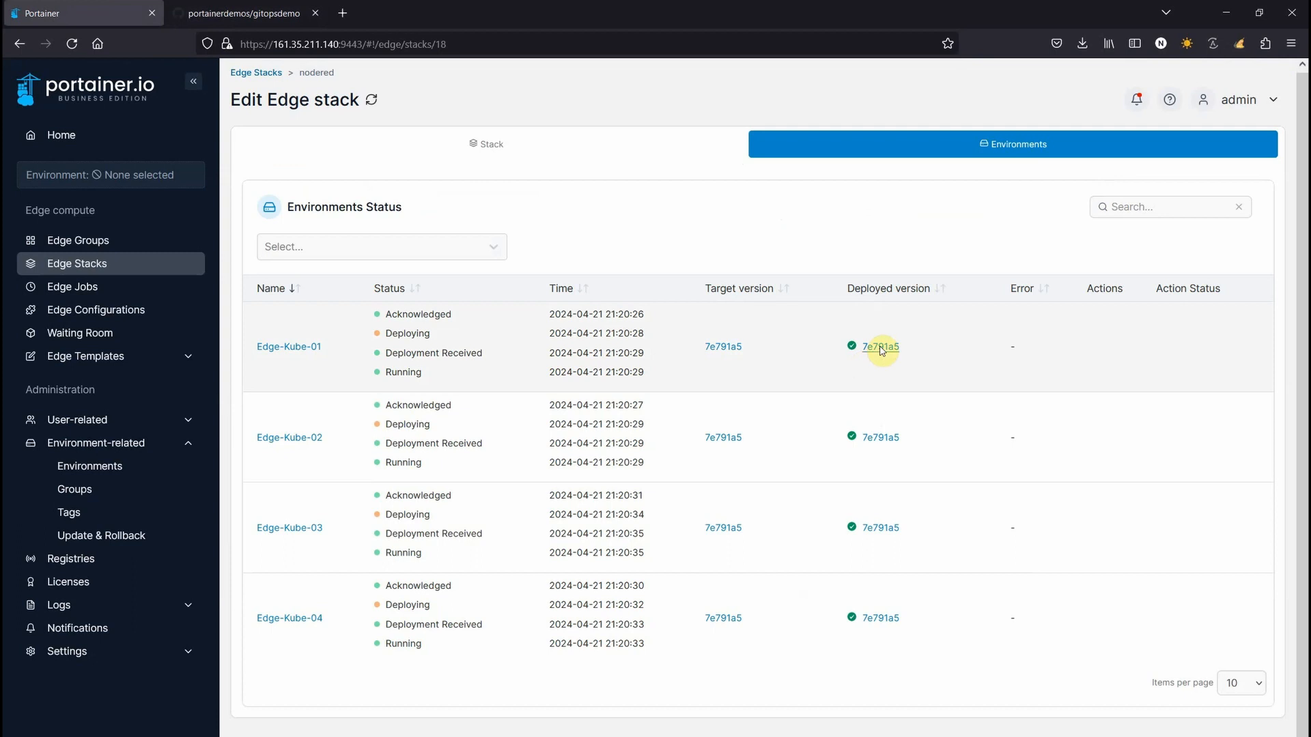
{"action": "left_click", "coordinate": [244, 26]}
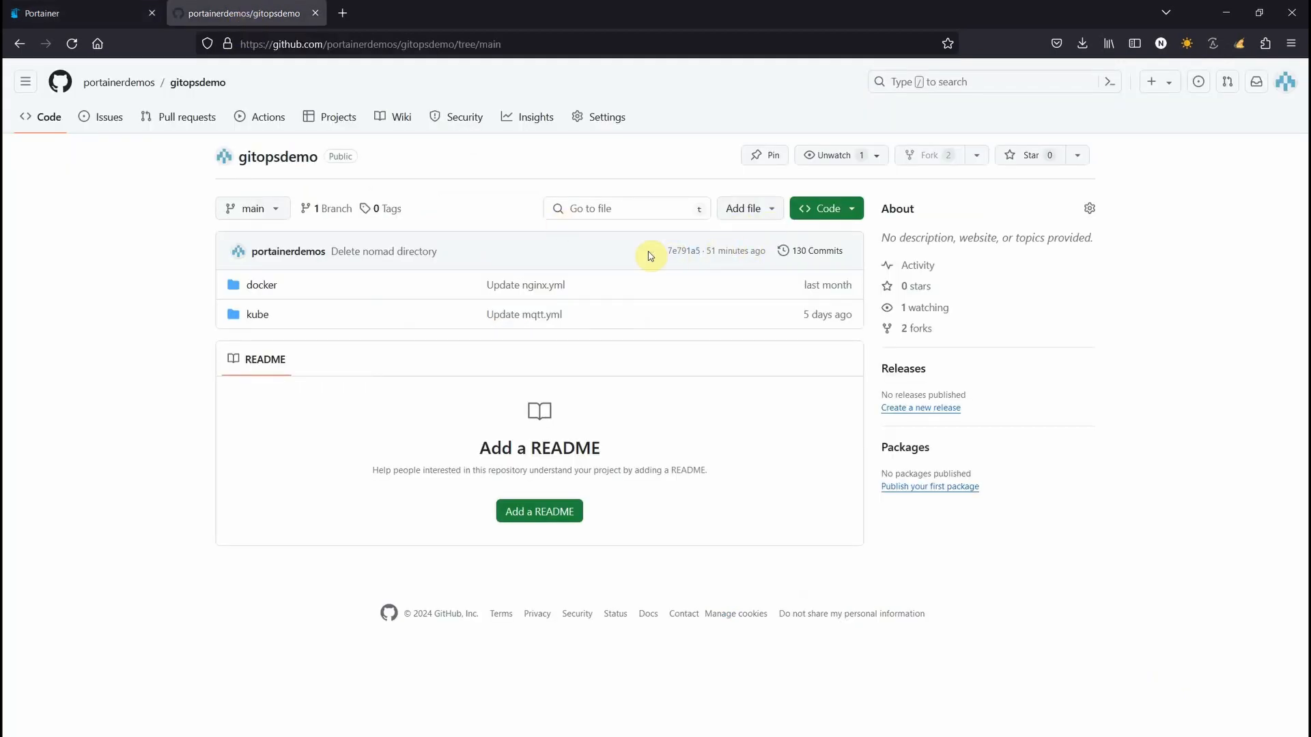
{"action": "left_click", "coordinate": [61, 12]}
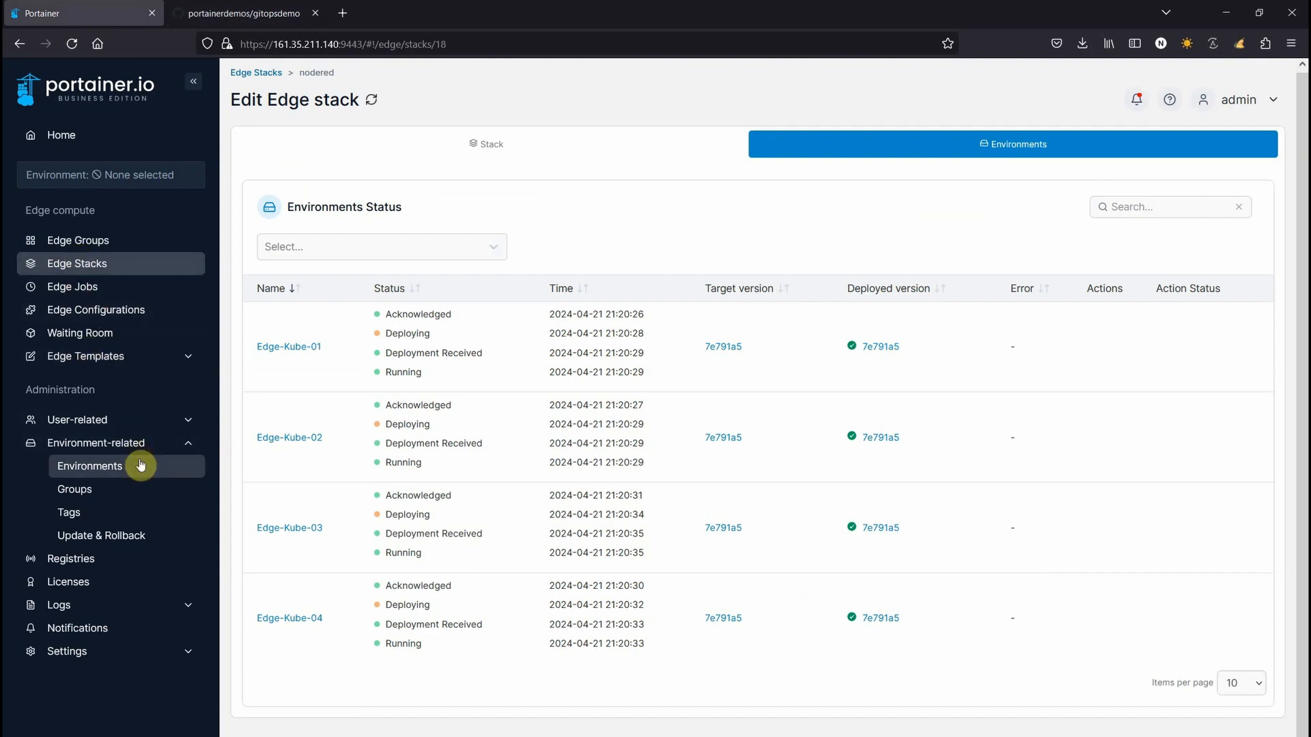
Create a non-administrator user named edge with its password under Users, then return to Settings
{"action": "left_click", "coordinate": [79, 654]}
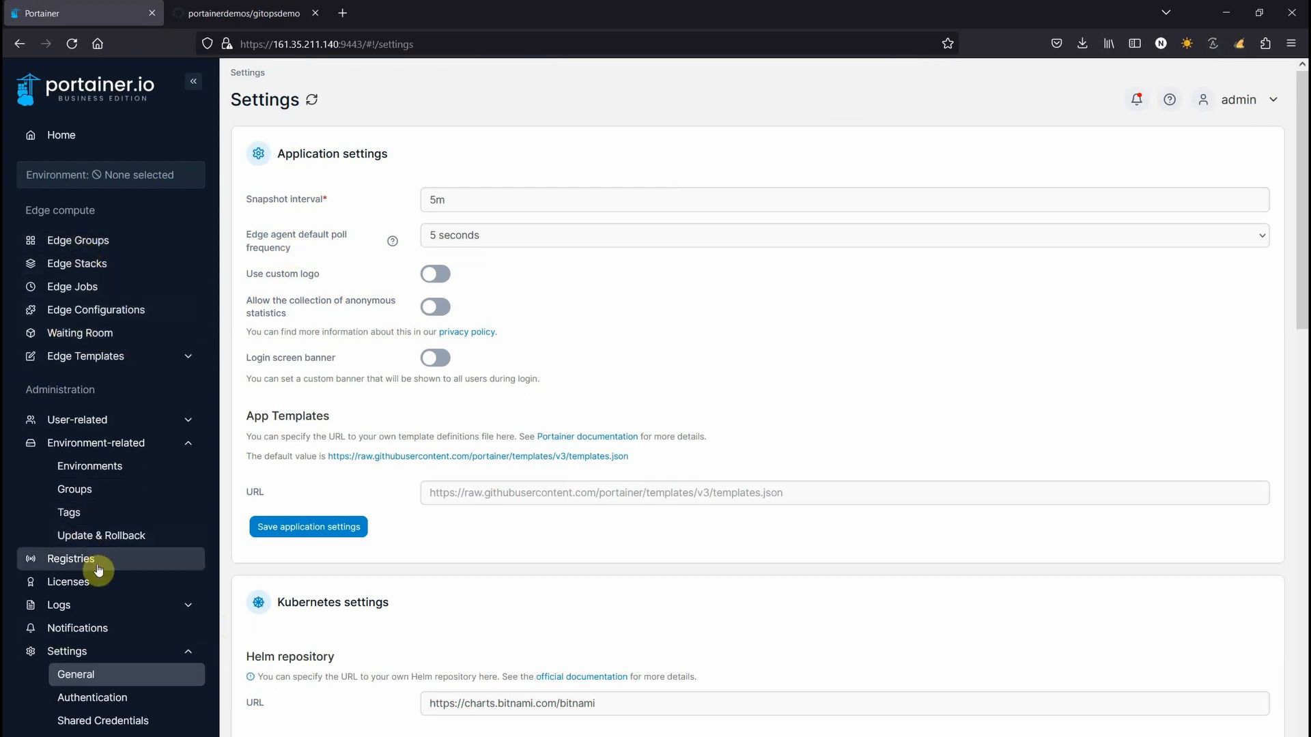
{"action": "left_click", "coordinate": [88, 419]}
{"action": "left_click", "coordinate": [96, 443]}
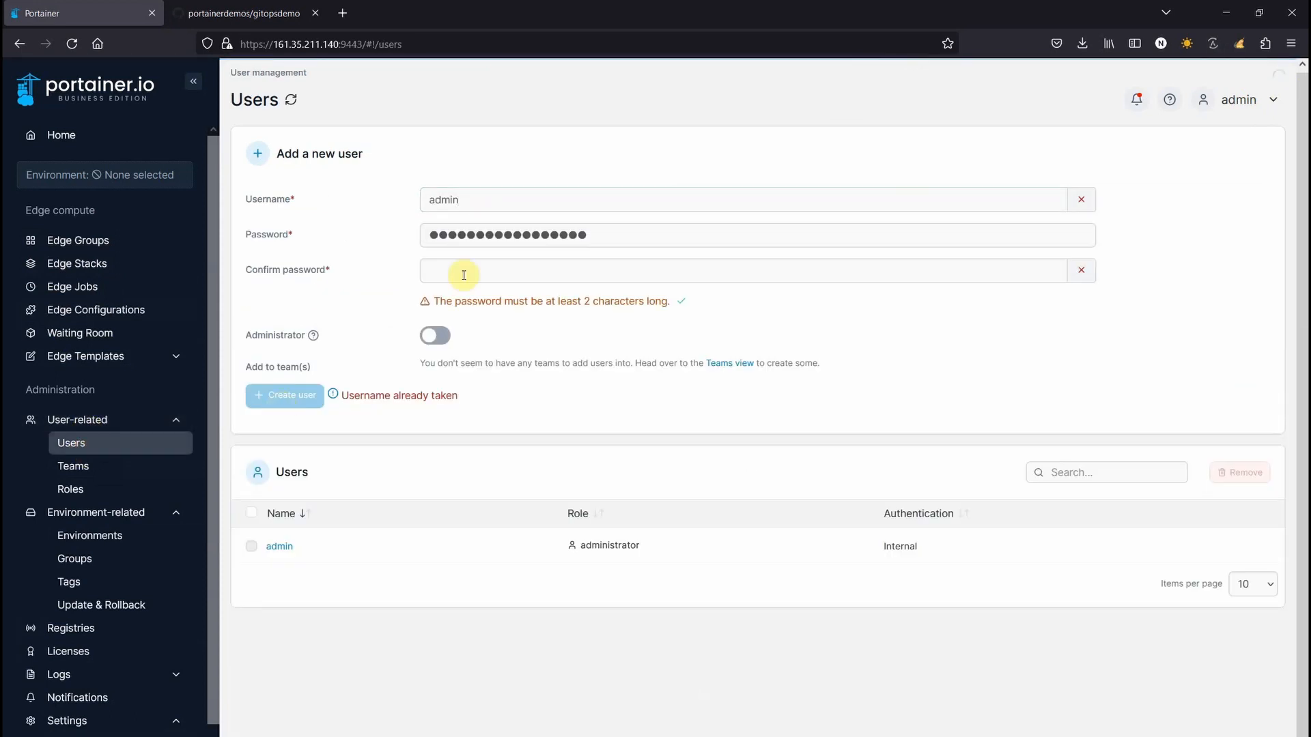
{"action": "double_click", "coordinate": [477, 199]}
{"action": "type", "text": "edge"}
{"action": "key", "text": "Tab"}
{"action": "type", "text": "ed"}
{"action": "key", "text": "Tab"}
{"action": "type", "text": "edg"}
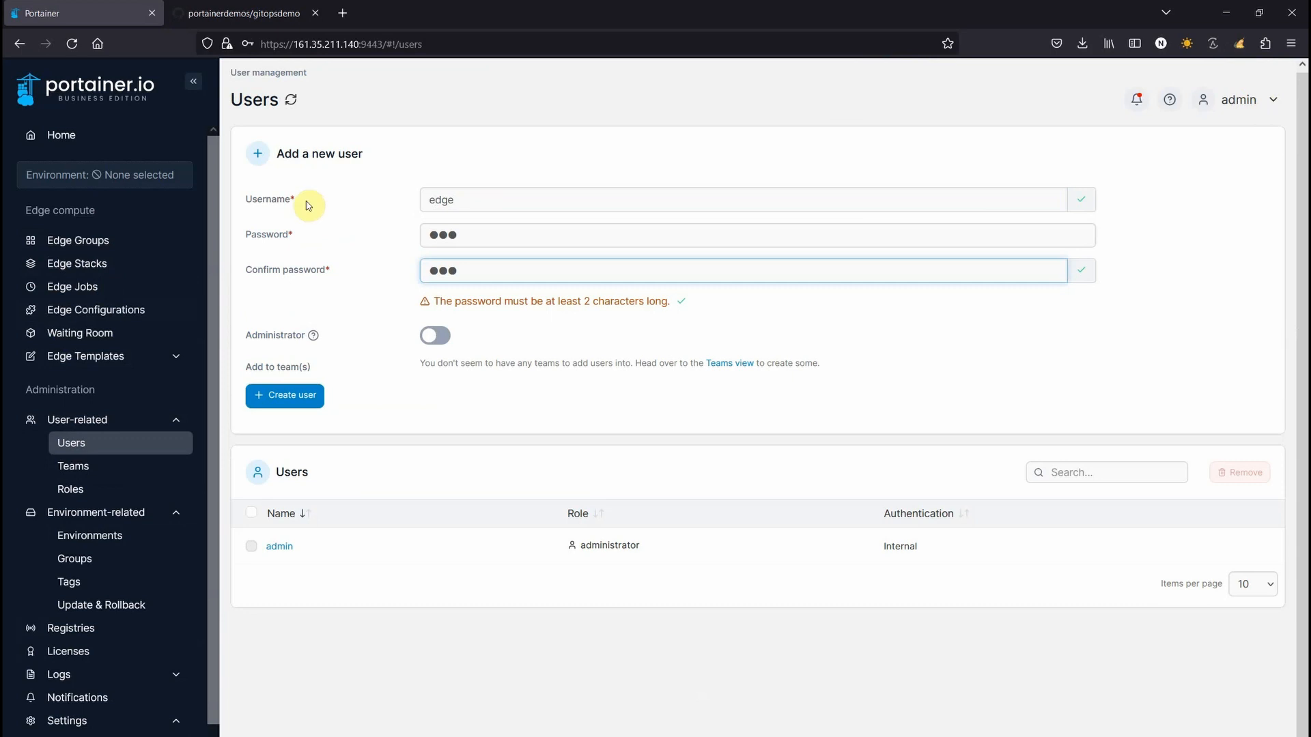
{"action": "left_click", "coordinate": [290, 401]}
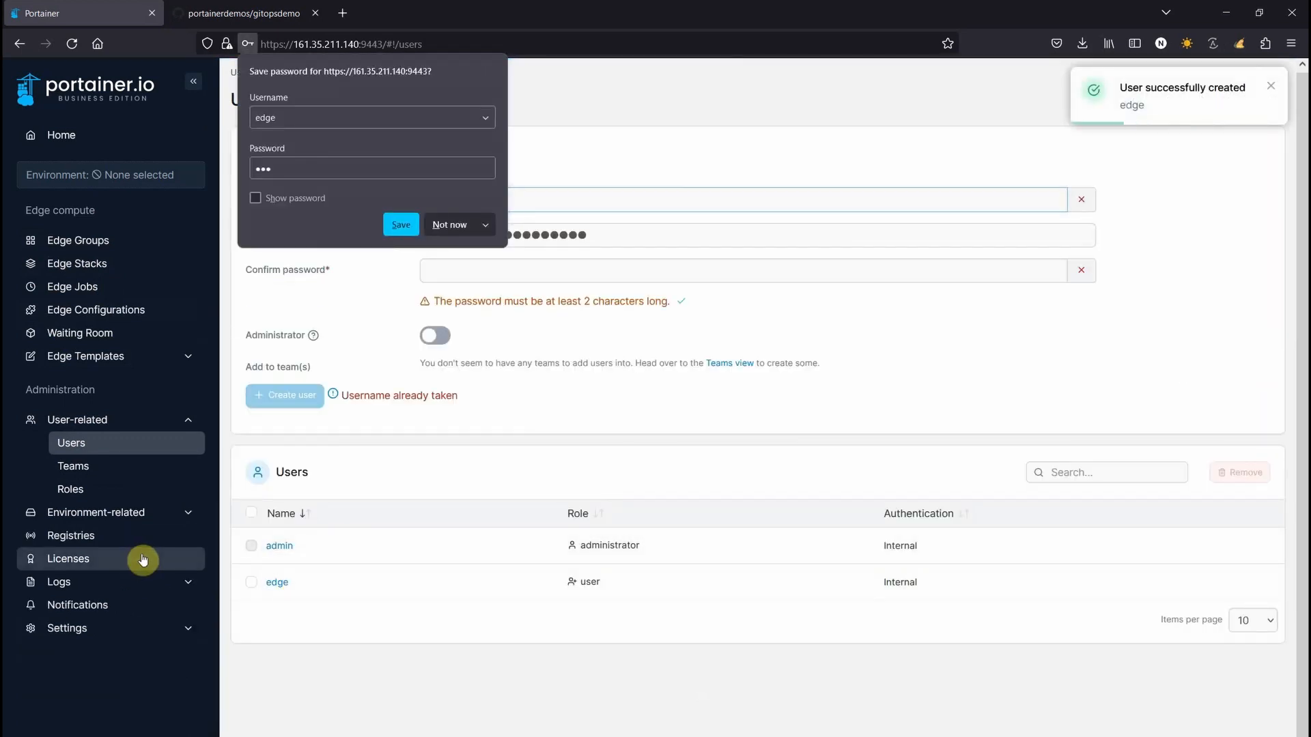
{"action": "left_click", "coordinate": [87, 628]}
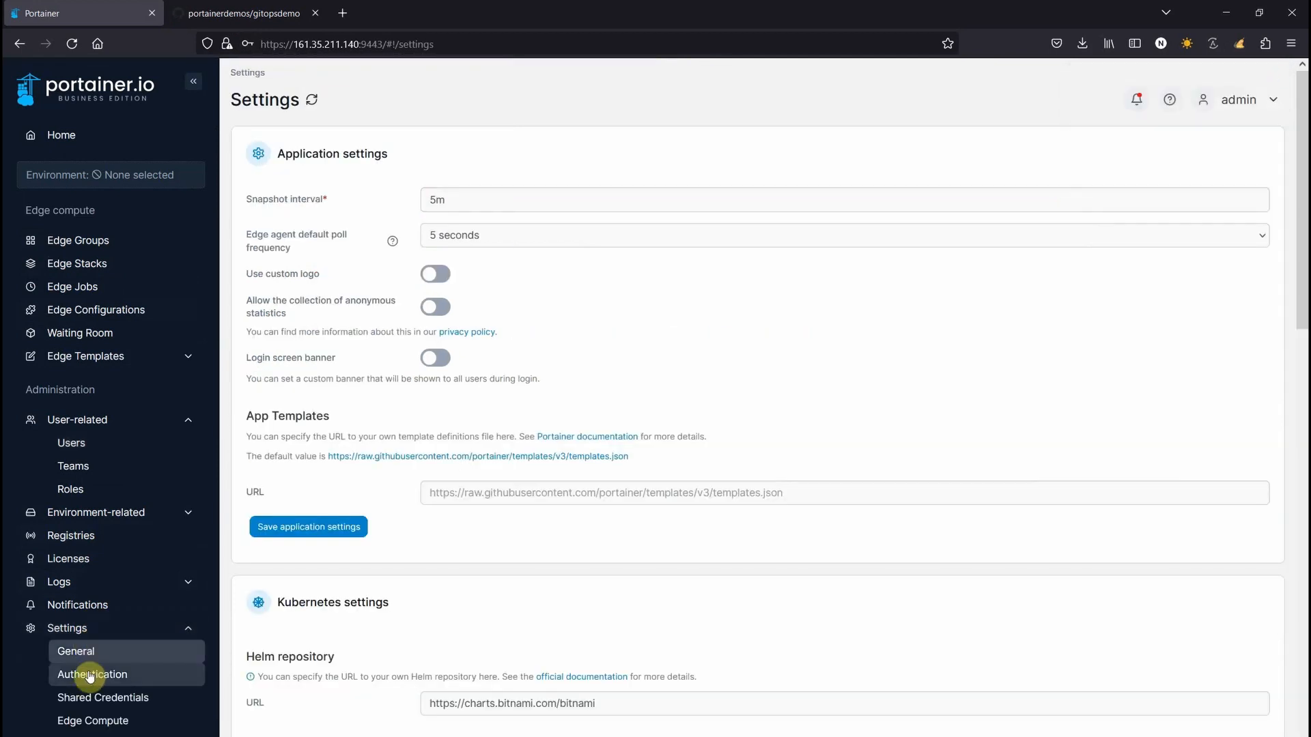
Add user edge to Edge Compute access in the Edge Compute settings, then go Home
{"action": "left_click", "coordinate": [102, 719]}
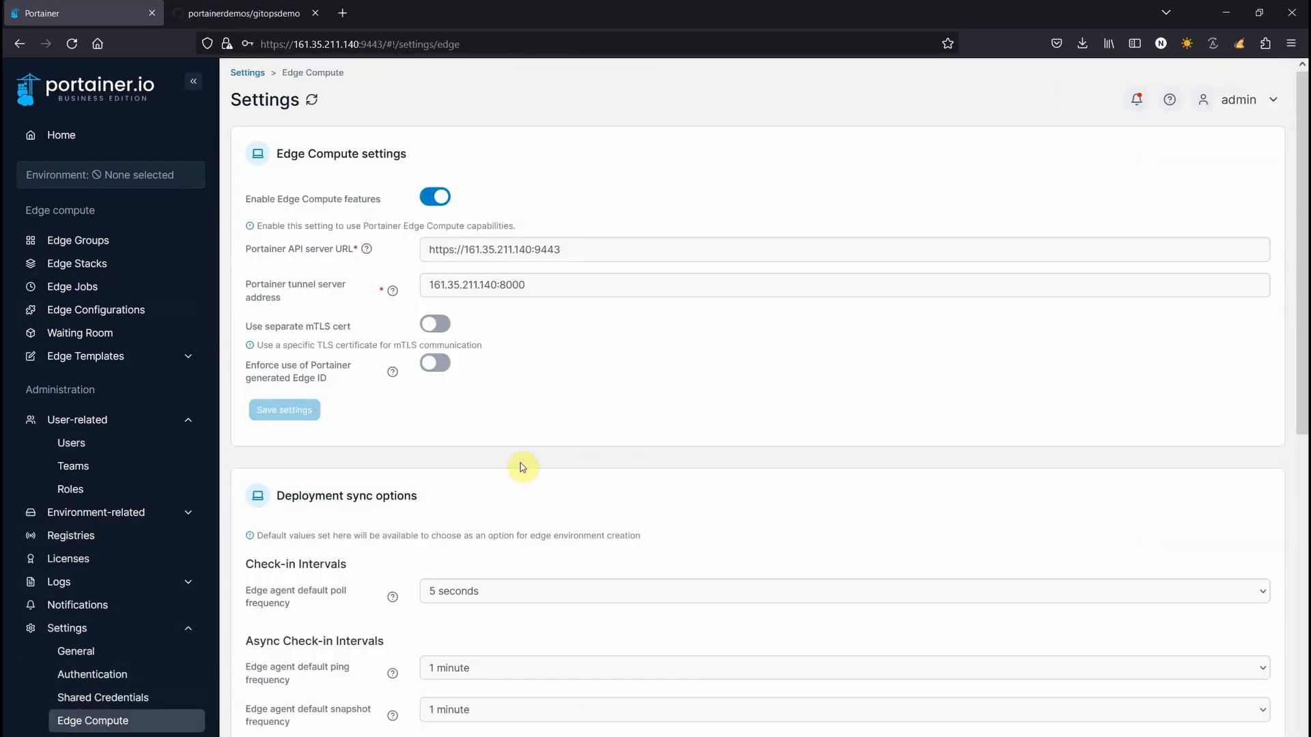
{"action": "scroll", "coordinate": [519, 417], "scroll_direction": "down", "scroll_amount": 8}
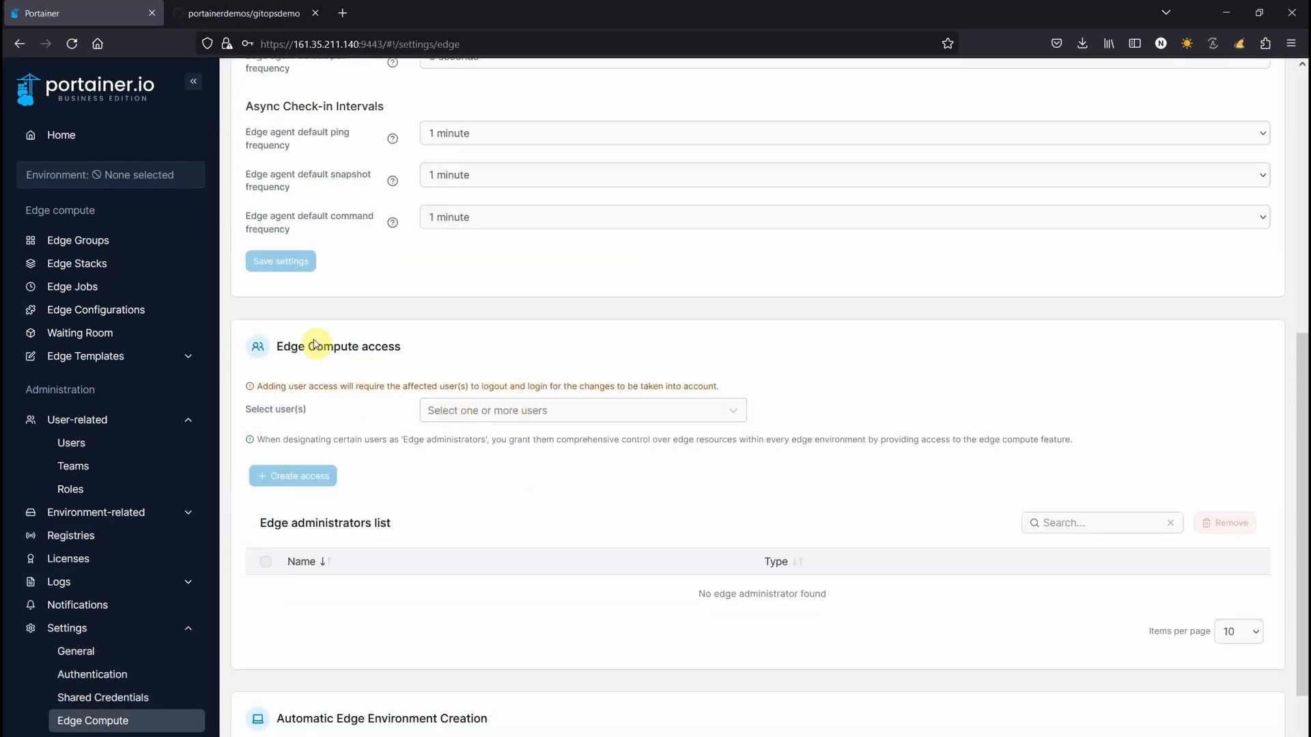
{"action": "left_click_drag", "start_coordinate": [280, 349], "coordinate": [390, 351]}
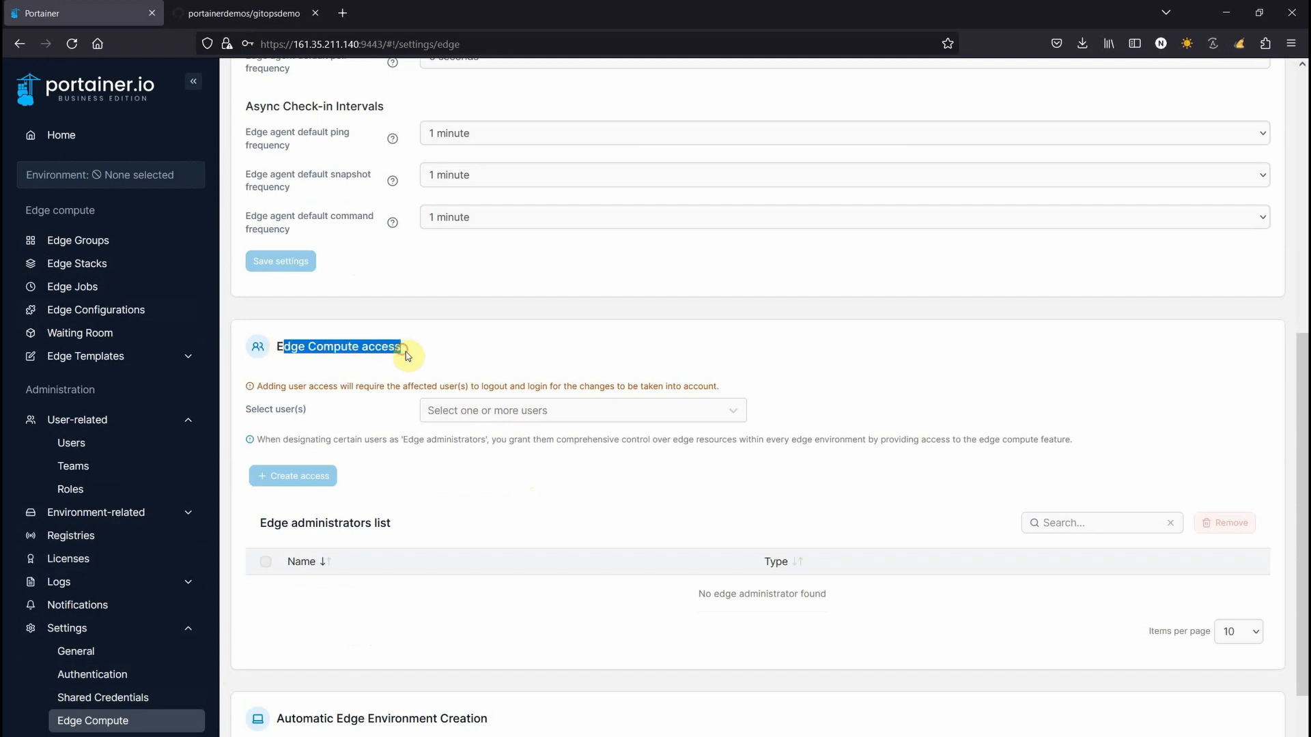
{"action": "left_click", "coordinate": [463, 411]}
{"action": "left_click", "coordinate": [453, 450]}
{"action": "left_click", "coordinate": [383, 487]}
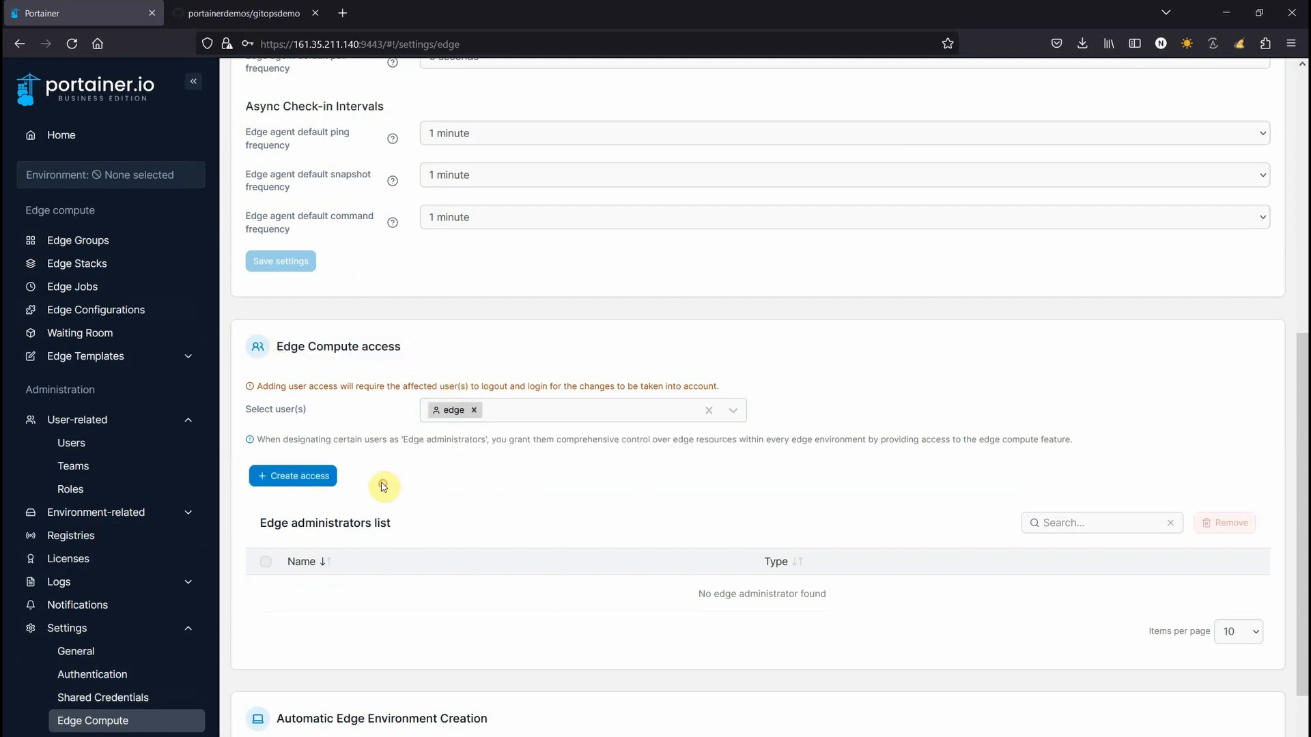
{"action": "left_click", "coordinate": [295, 485]}
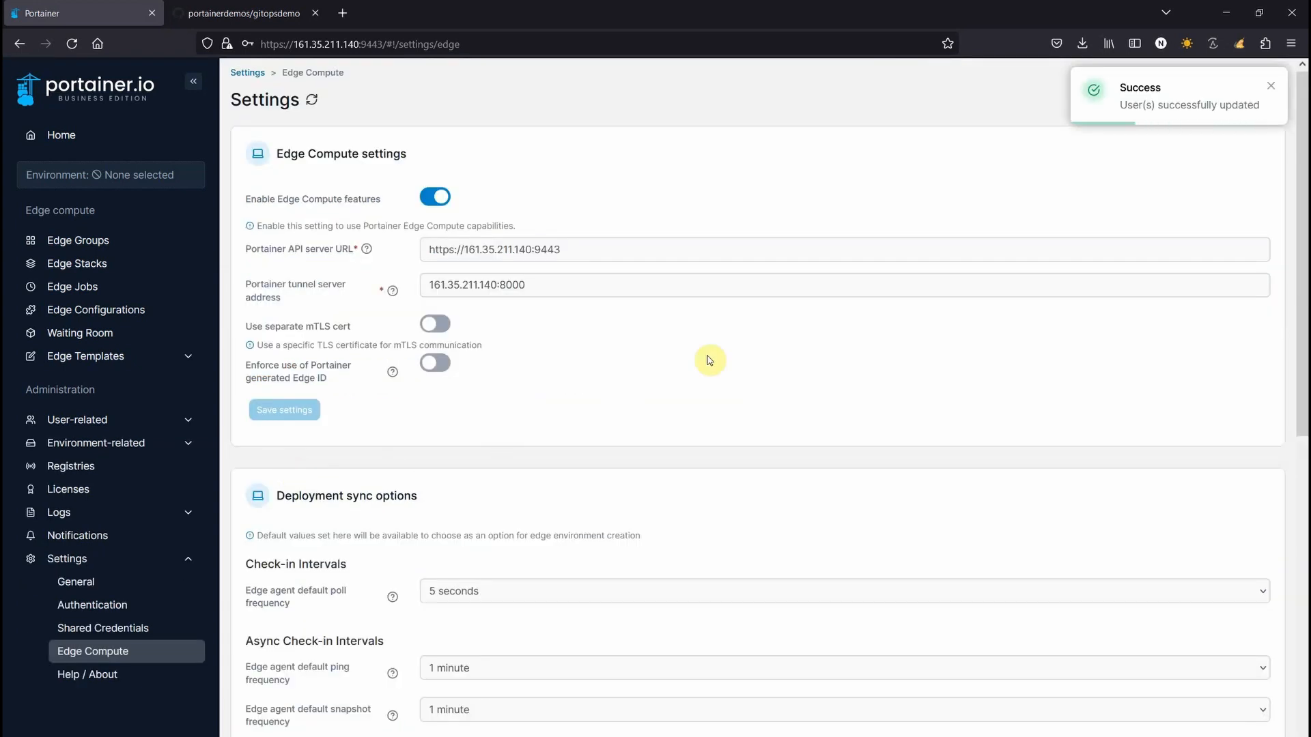
{"action": "left_click", "coordinate": [55, 134]}
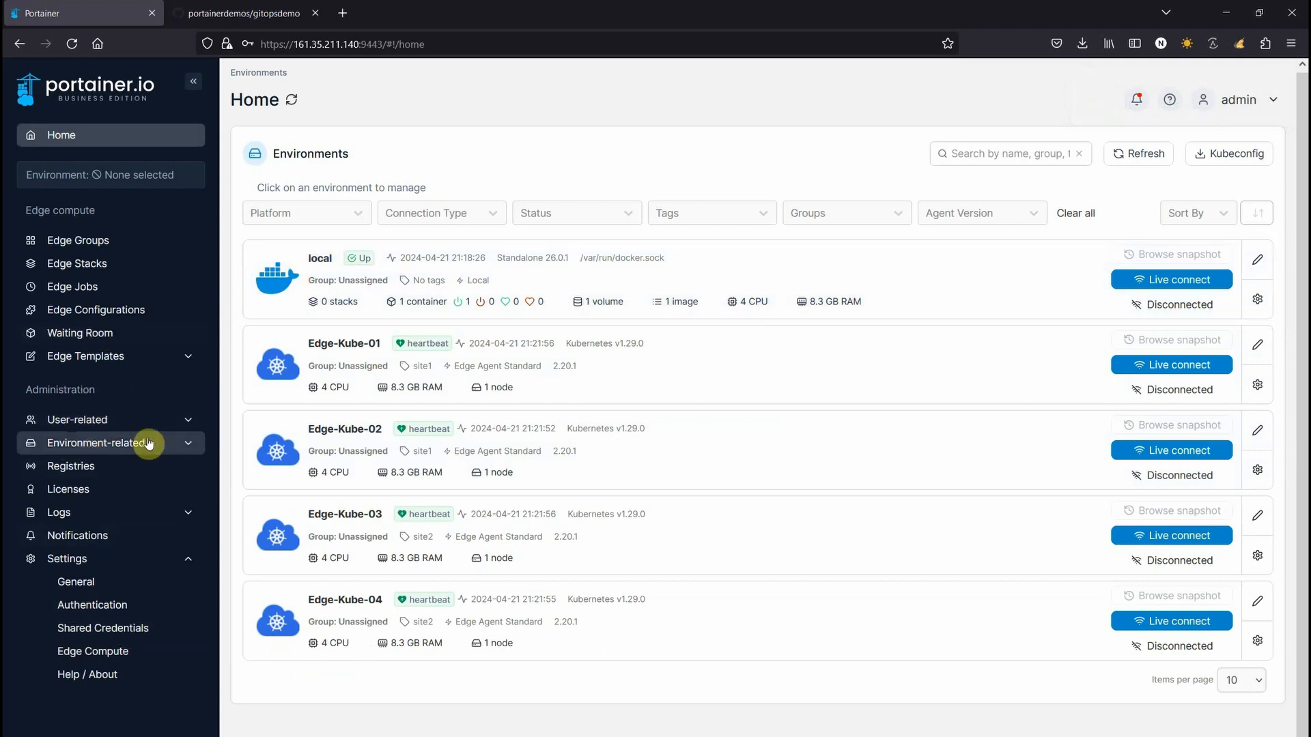
Log out of admin, sign in as edge, decline saving the password, and view Edge Groups
{"action": "left_click", "coordinate": [1256, 104]}
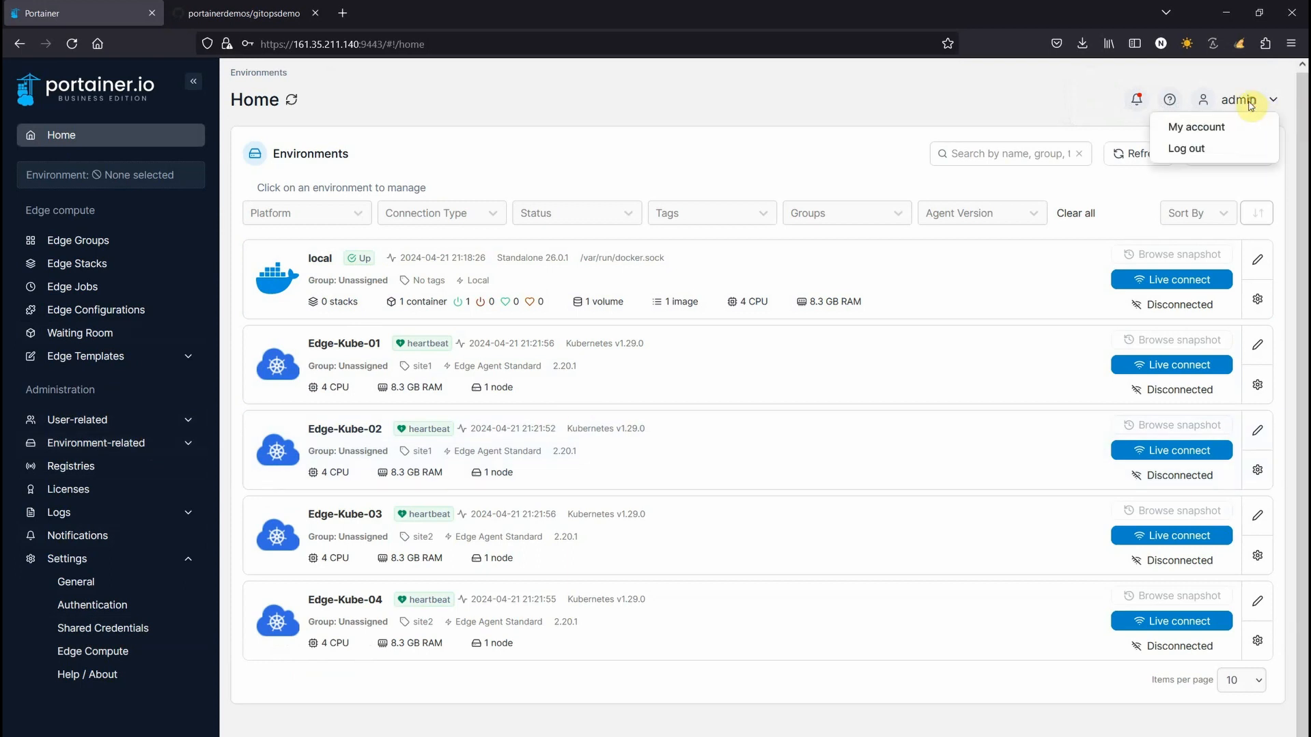
{"action": "left_click", "coordinate": [1191, 149]}
{"action": "type", "text": "edge"}
{"action": "key", "text": "Tab"}
{"action": "type", "text": "e"}
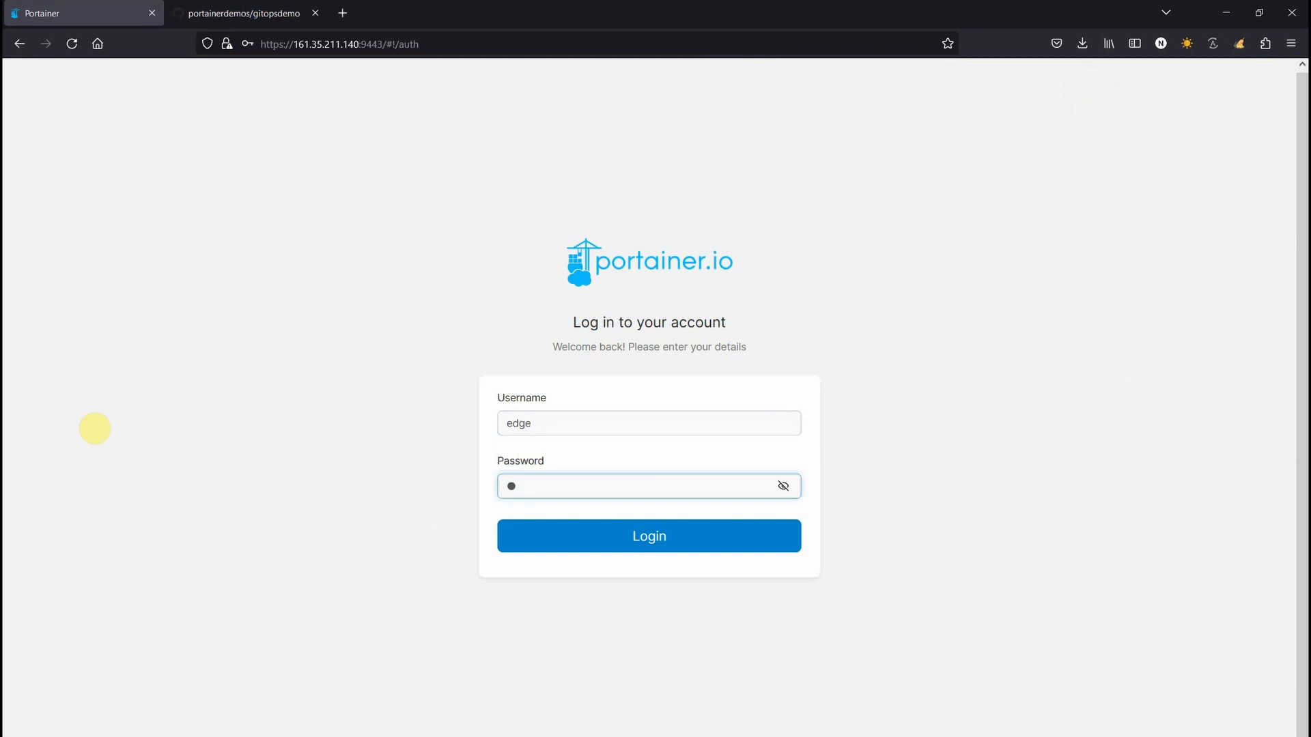
{"action": "type", "text": "dg"}
{"action": "key", "text": "Return"}
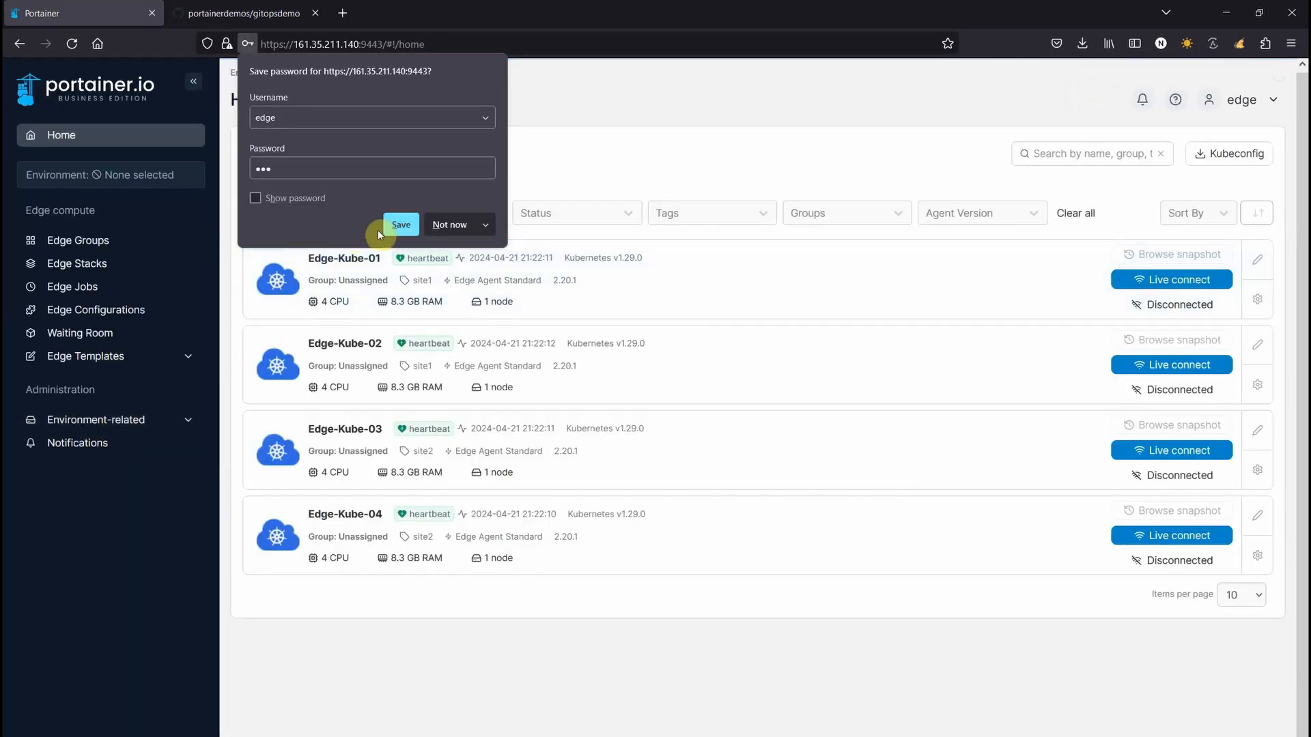
{"action": "left_click", "coordinate": [443, 226]}
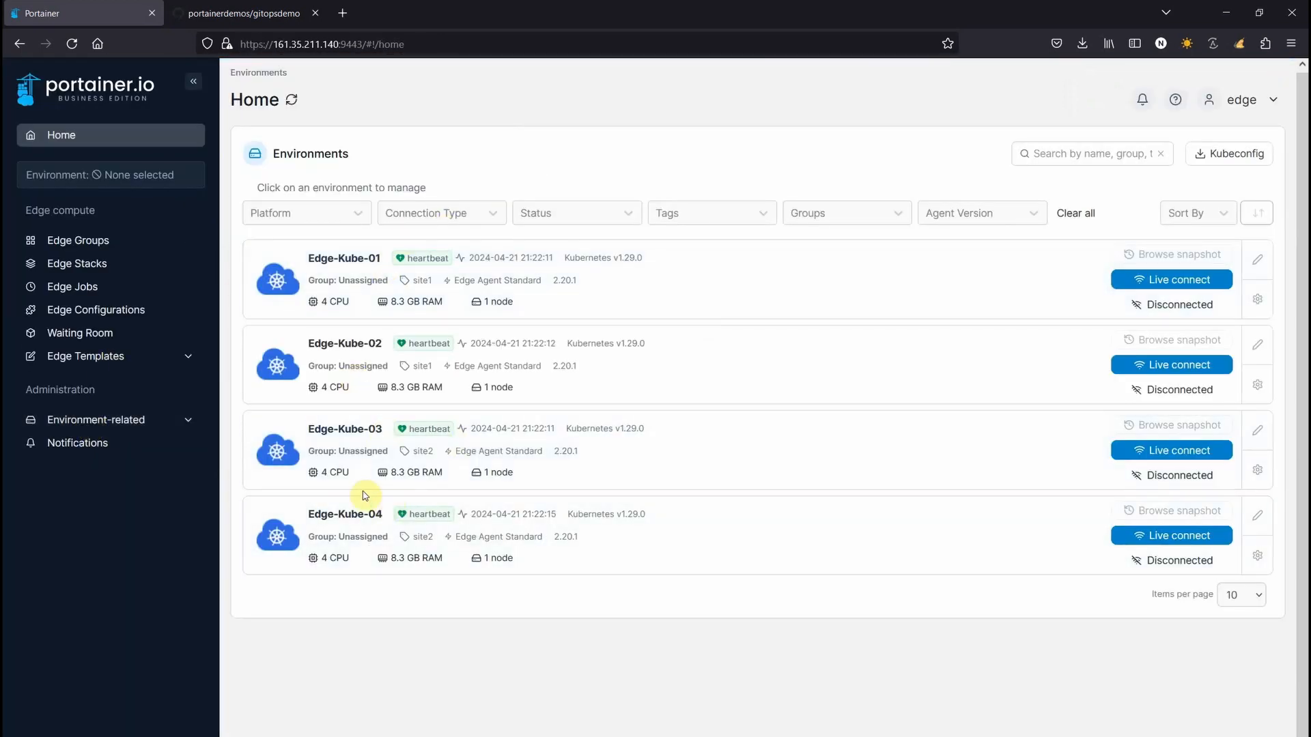
{"action": "left_click", "coordinate": [68, 243]}
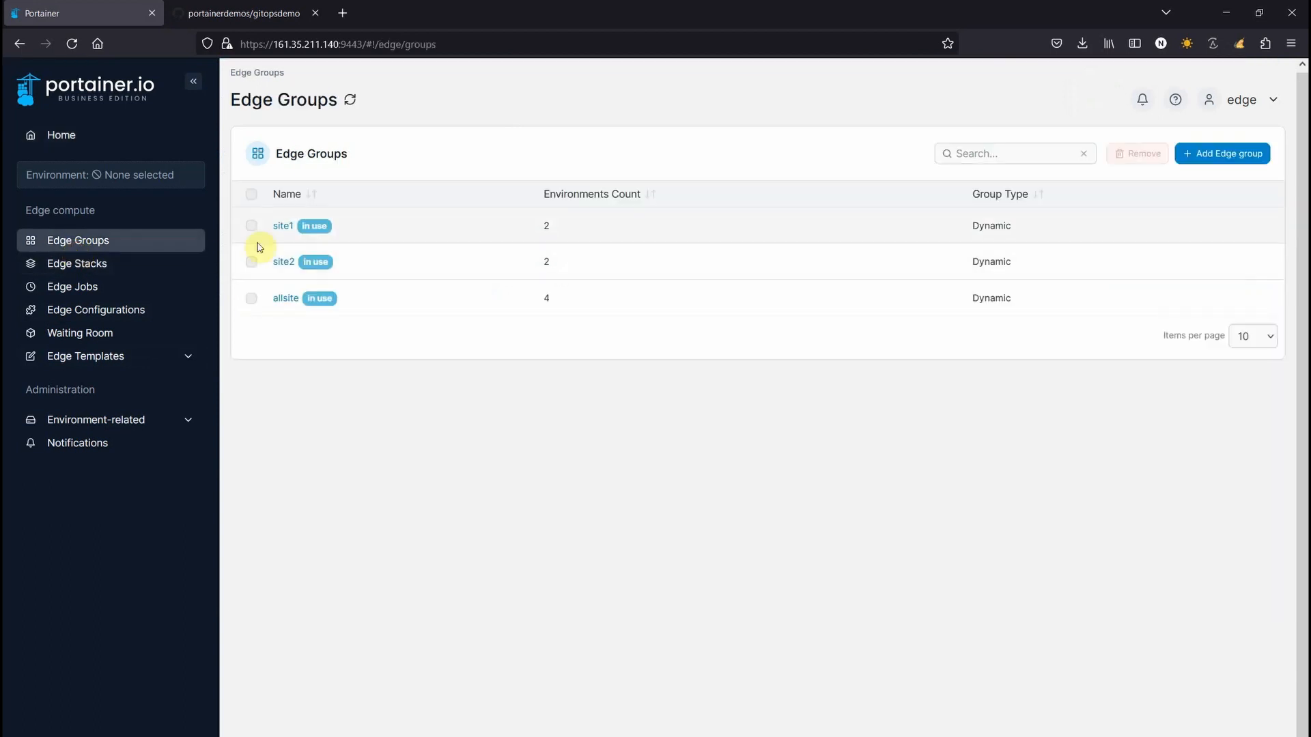
As edge, inspect the Edge Stacks list, mqtt stack settings and Update & Rollback, then go Home
{"action": "left_click", "coordinate": [92, 266]}
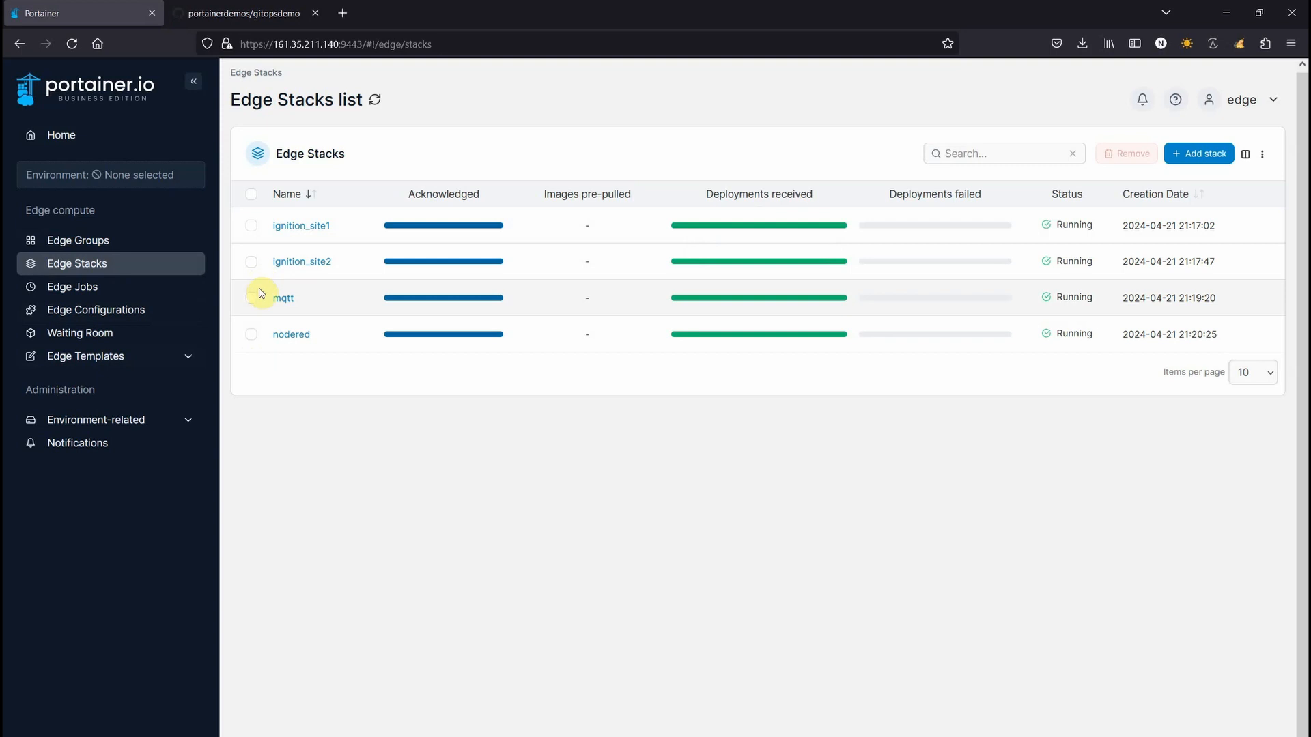
{"action": "left_click", "coordinate": [281, 298]}
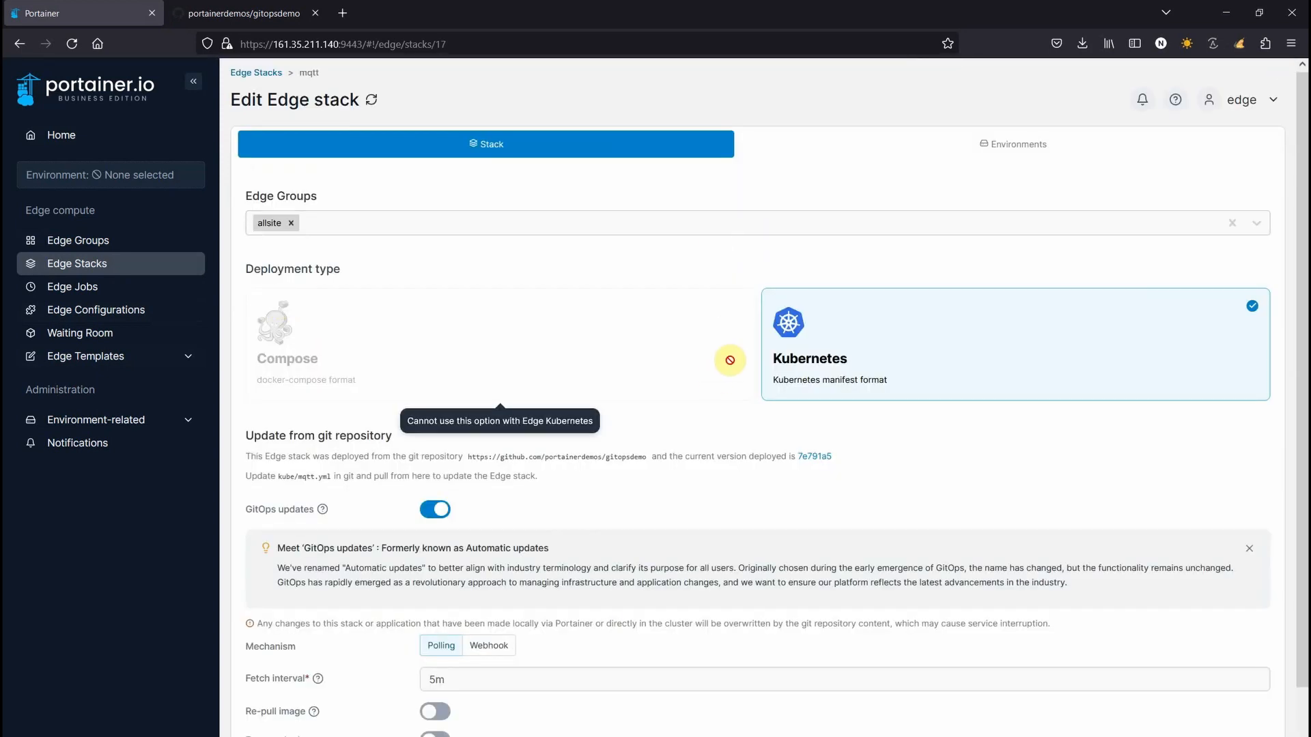
{"action": "scroll", "coordinate": [769, 330], "scroll_direction": "down", "scroll_amount": 3}
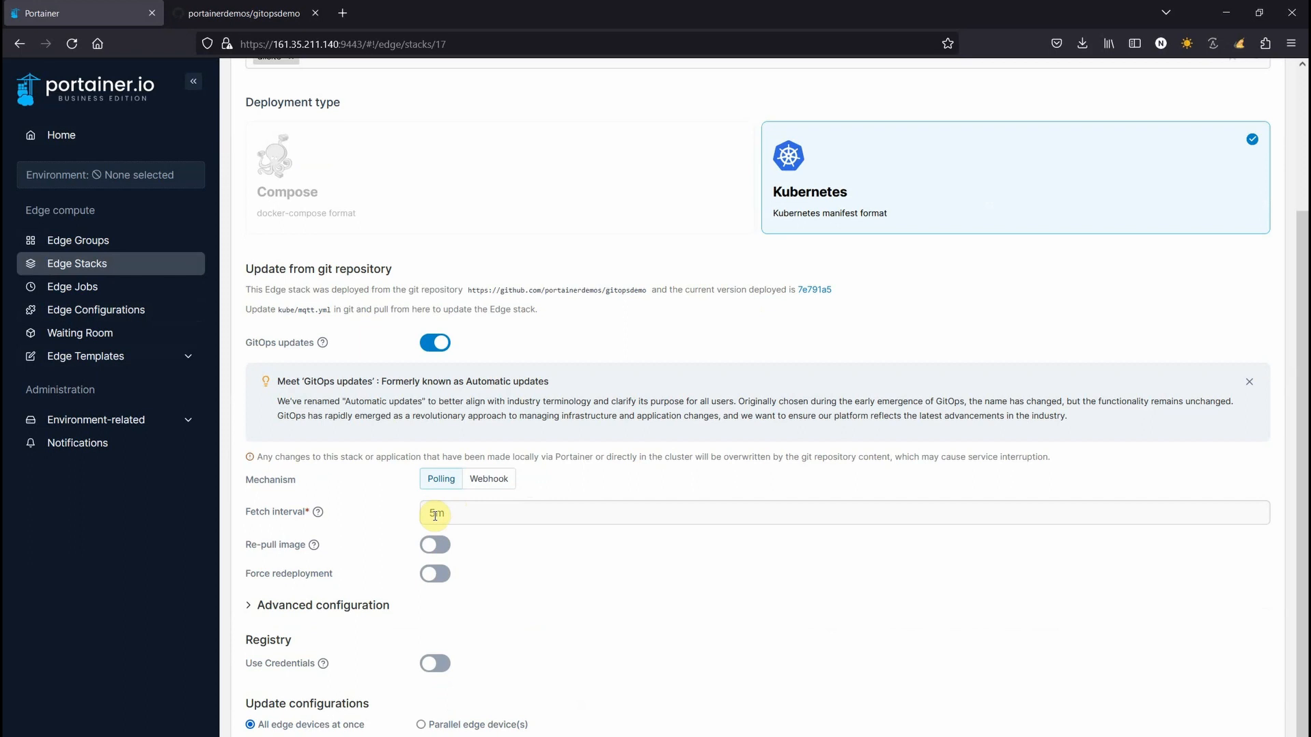
{"action": "left_click", "coordinate": [84, 428]}
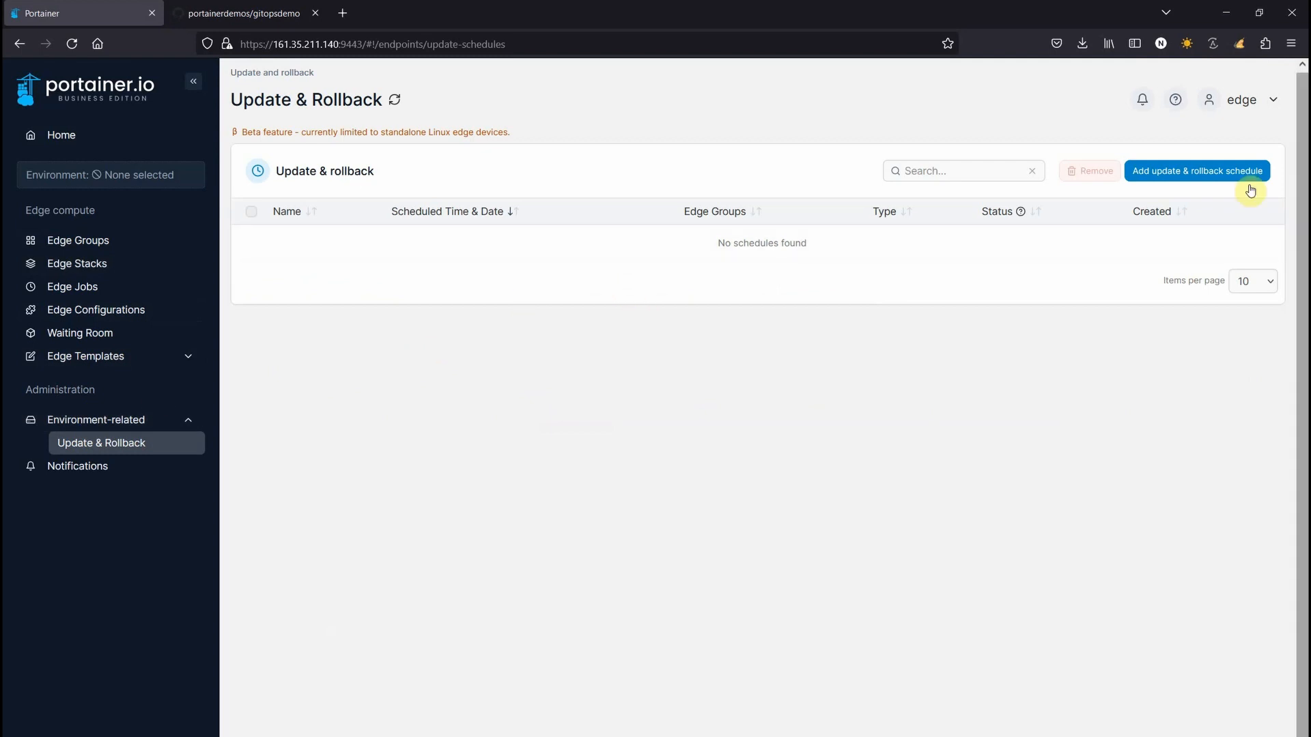
{"action": "left_click", "coordinate": [52, 134]}
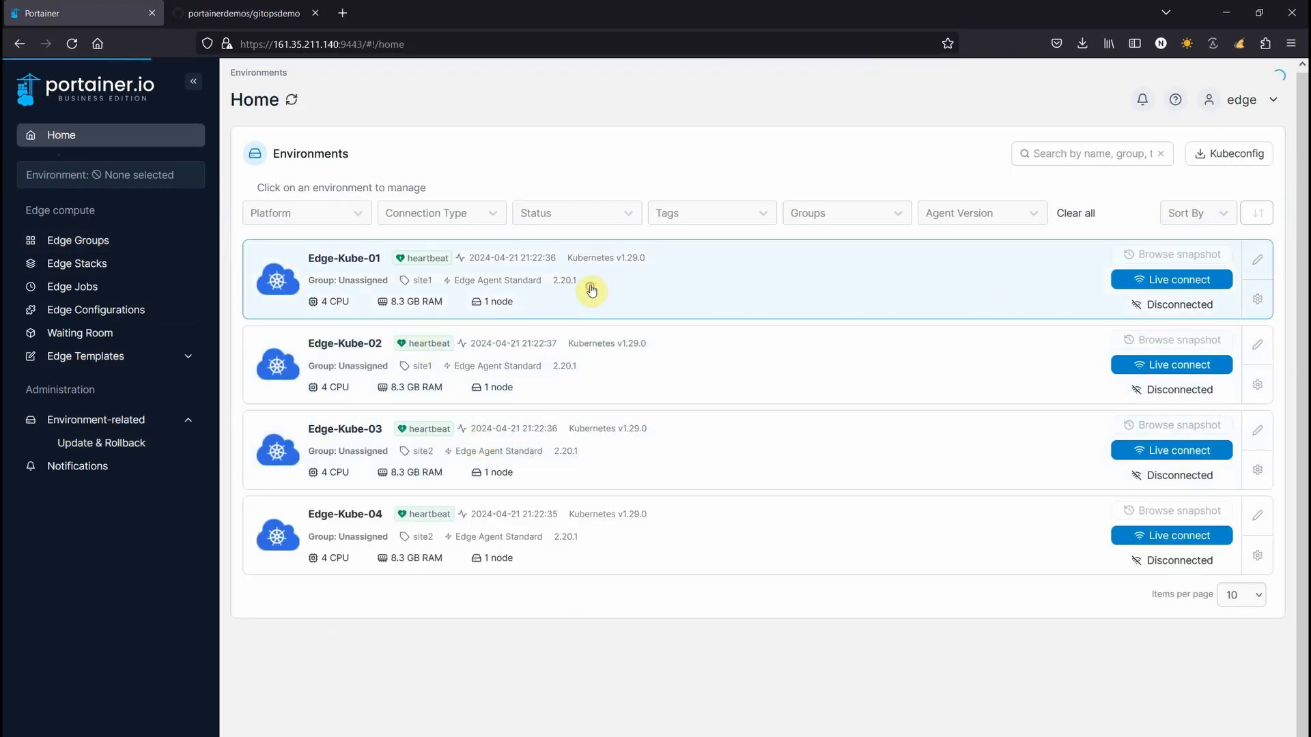
In Edge-Kube-01, list applications from all namespaces and open the ignition application
{"action": "left_click", "coordinate": [591, 291]}
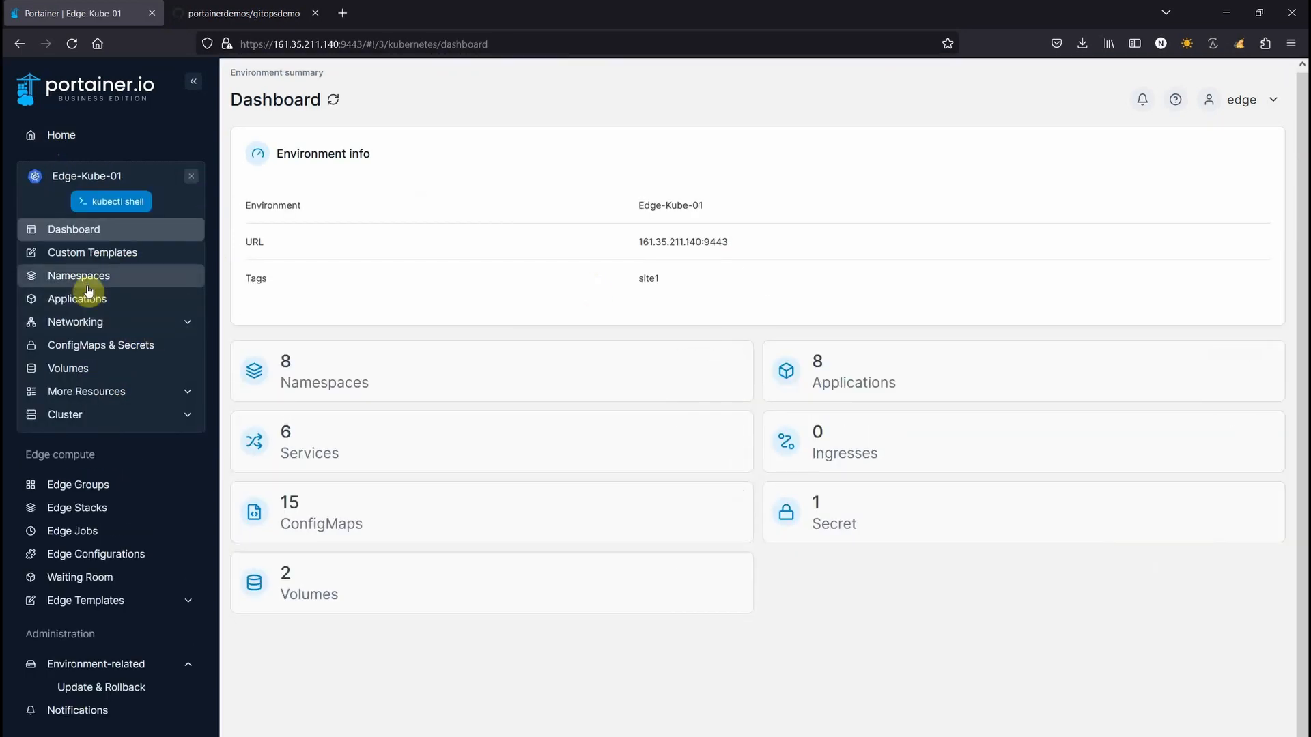
{"action": "left_click", "coordinate": [80, 298]}
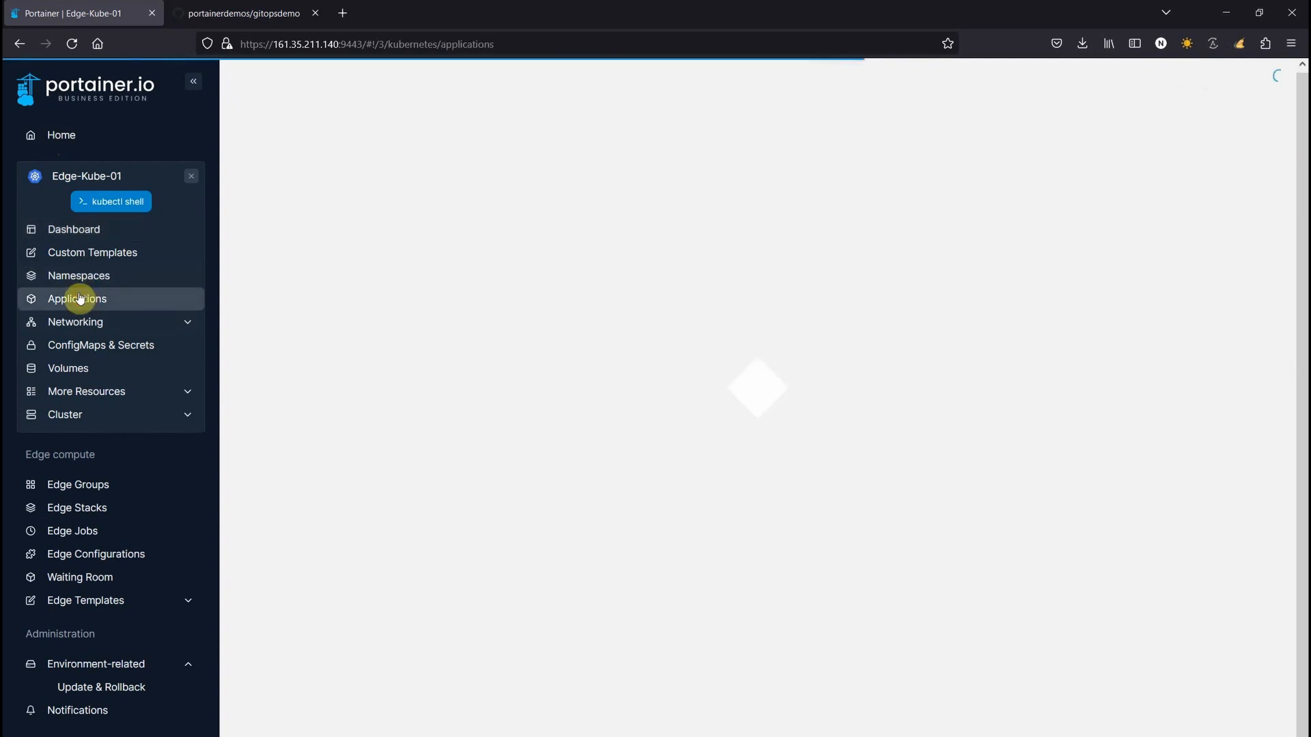
{"action": "left_click", "coordinate": [1163, 233]}
{"action": "left_click", "coordinate": [1153, 245]}
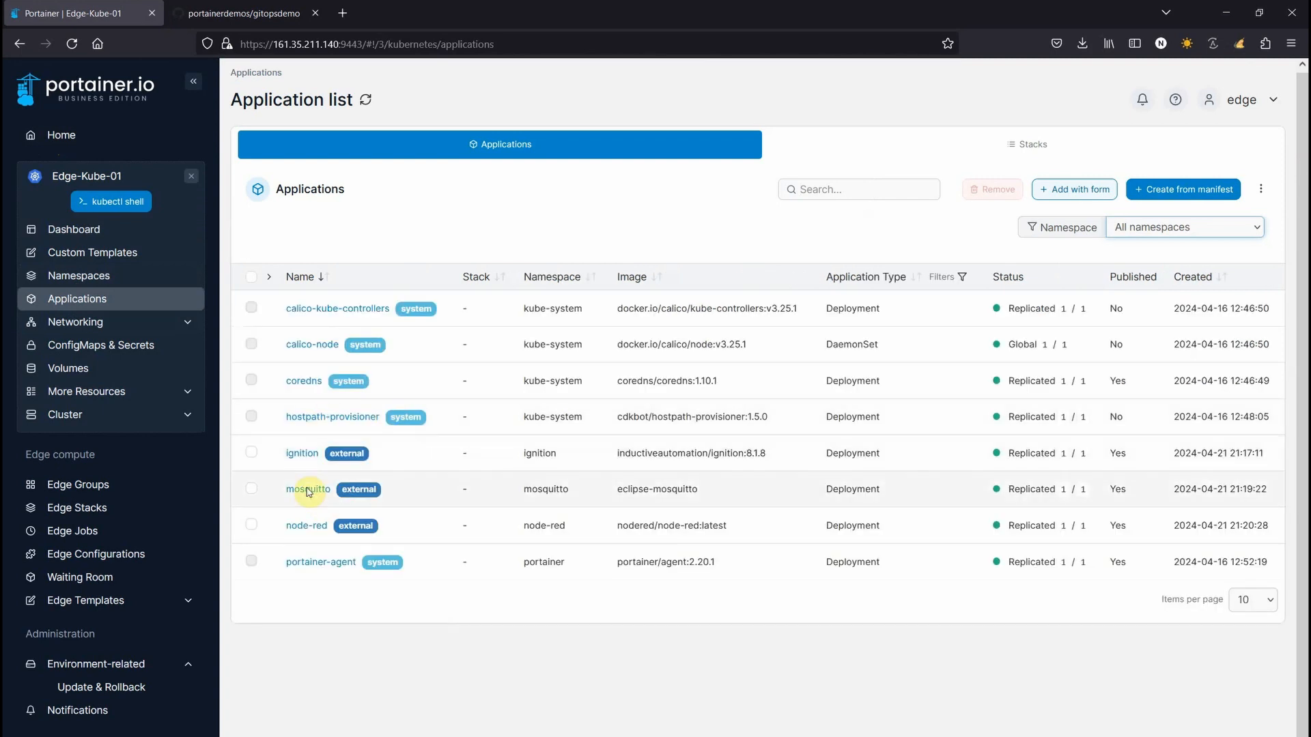
{"action": "left_click", "coordinate": [301, 454]}
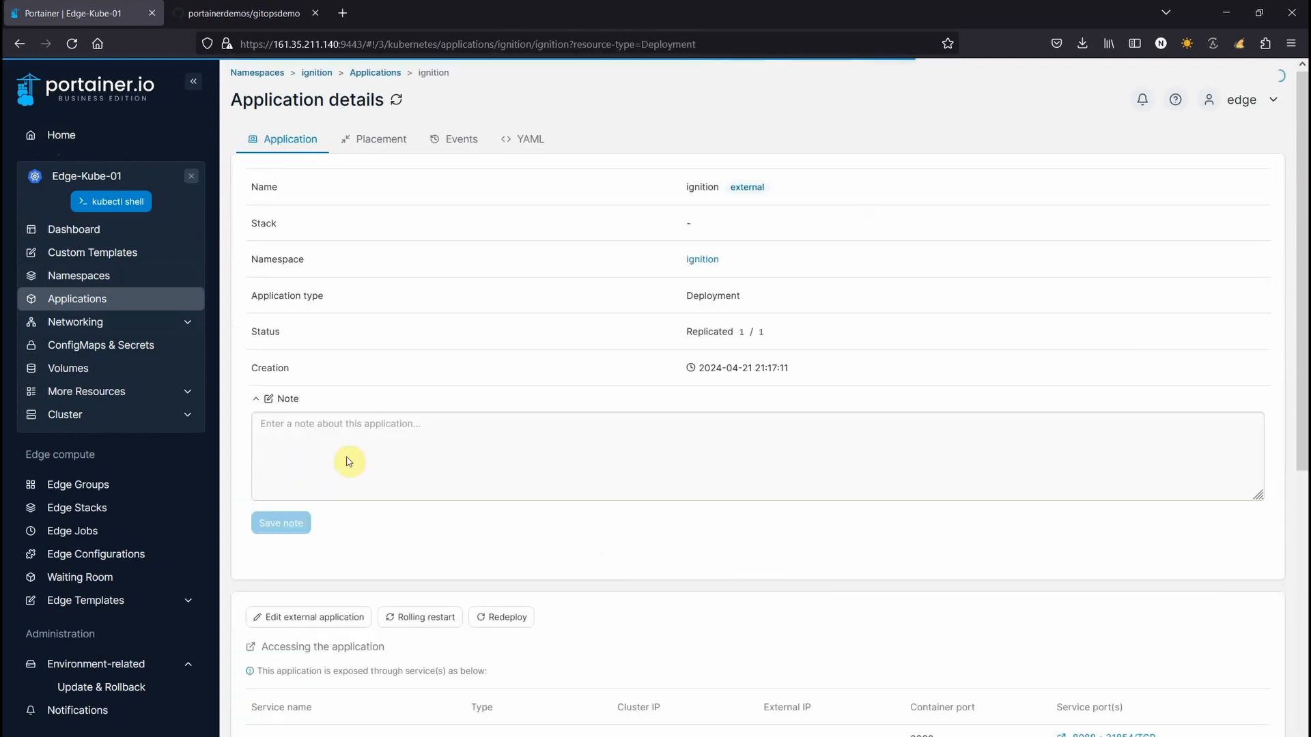
Check the ignition pod's logs, then reopen ignition's details down to the Application containers table
{"action": "scroll", "coordinate": [923, 596], "scroll_direction": "down", "scroll_amount": 10}
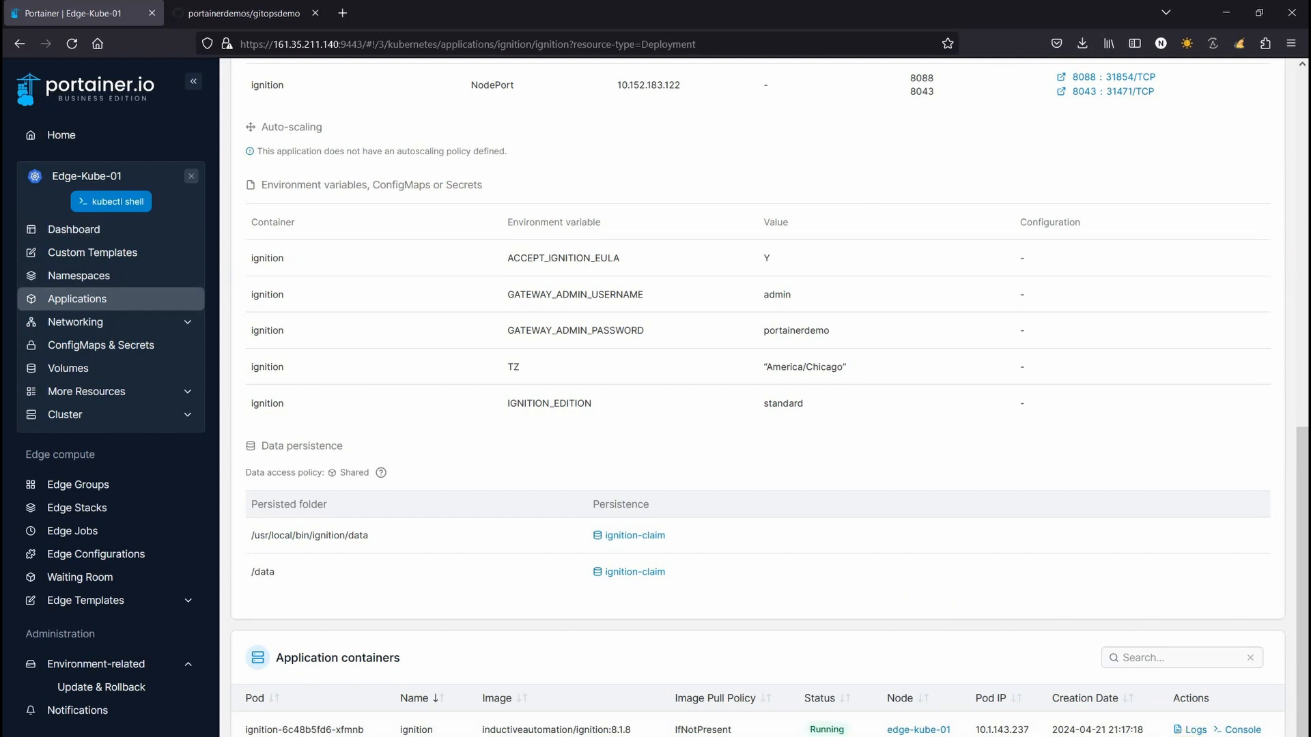
{"action": "left_click", "coordinate": [1187, 731]}
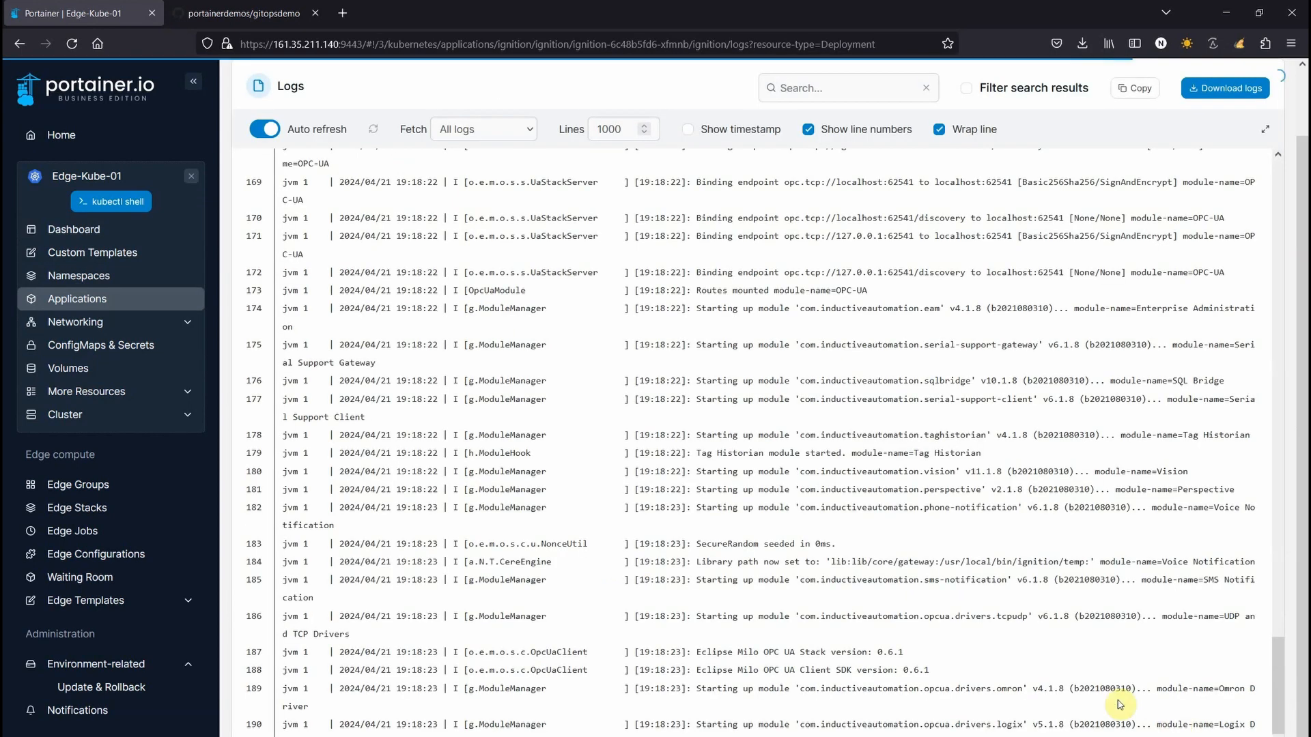
{"action": "left_click", "coordinate": [831, 508]}
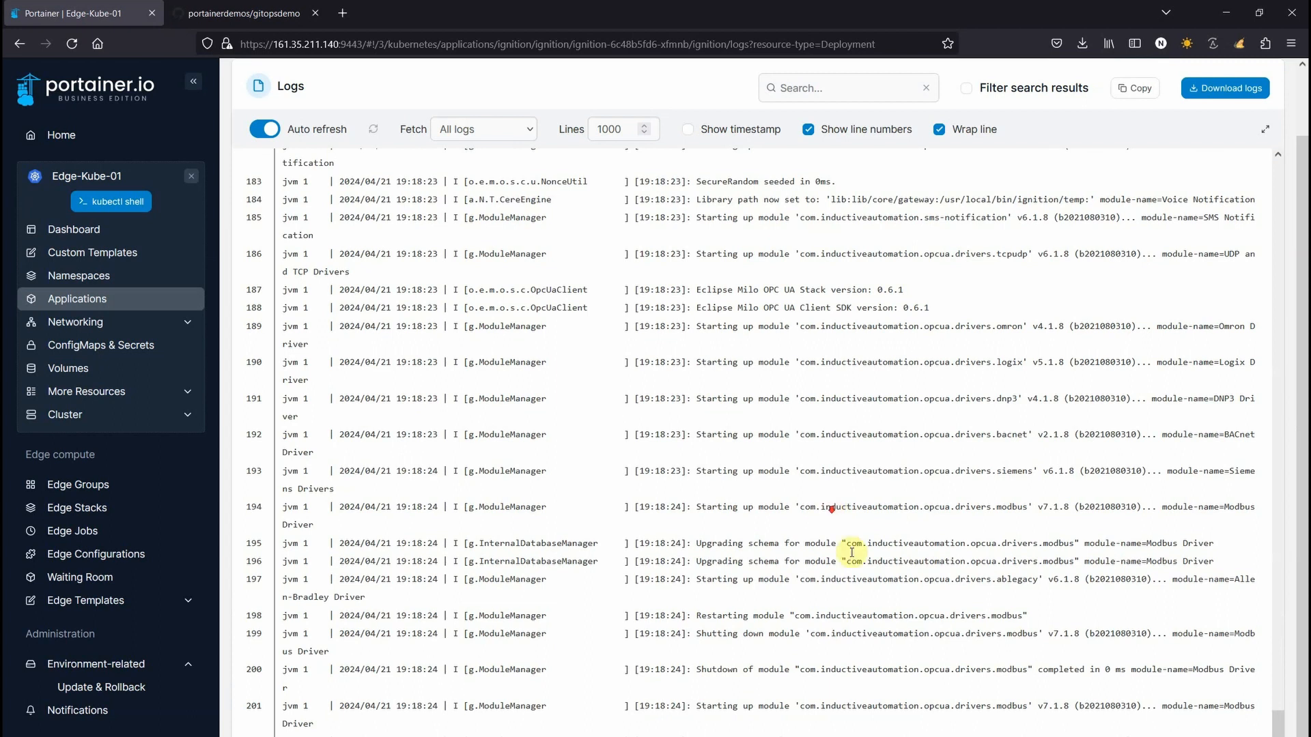
{"action": "scroll", "coordinate": [943, 641], "scroll_direction": "up", "scroll_amount": 10}
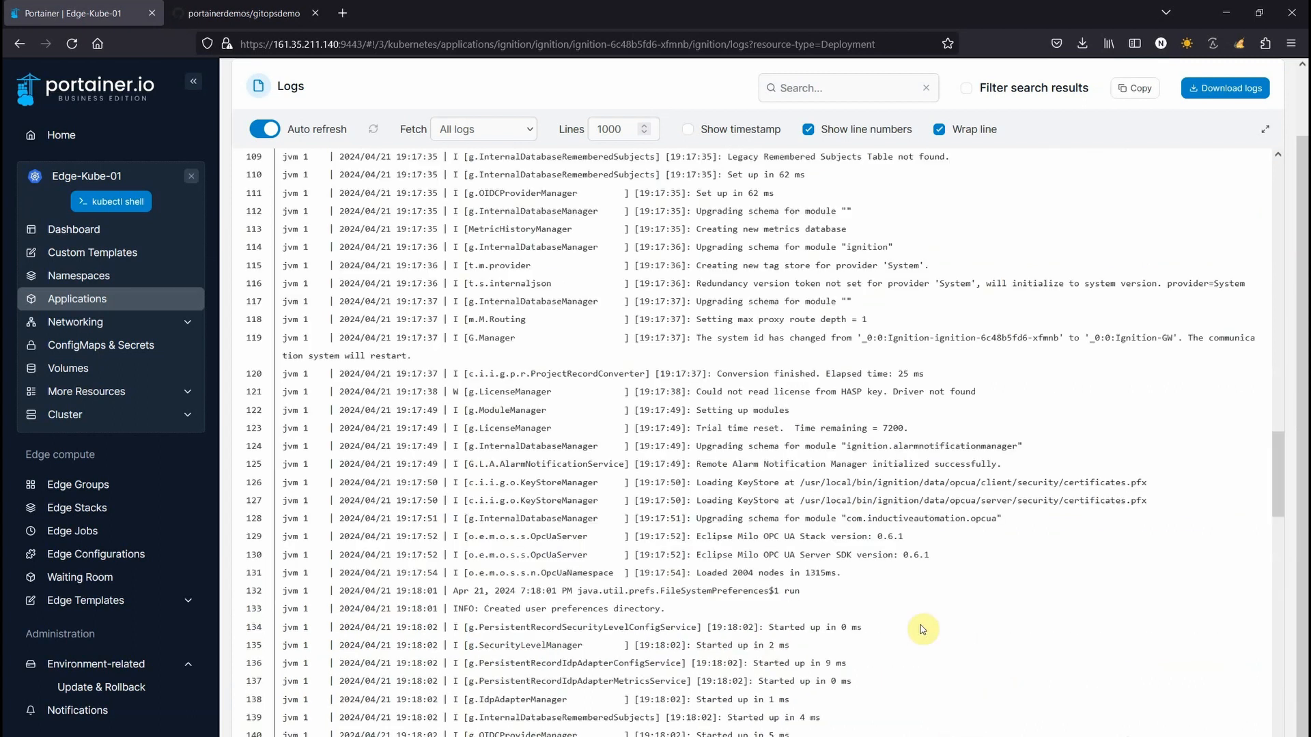
{"action": "scroll", "coordinate": [772, 459], "scroll_direction": "up", "scroll_amount": 15}
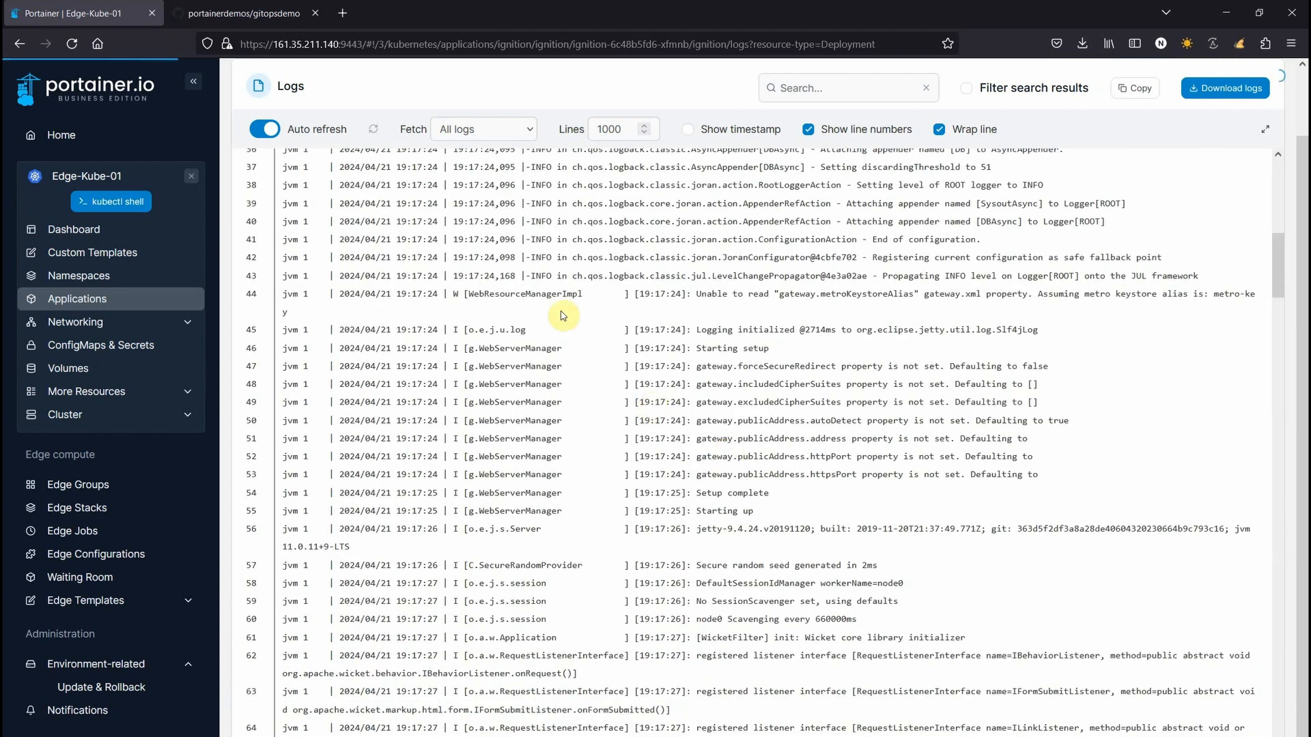
{"action": "left_click", "coordinate": [55, 300]}
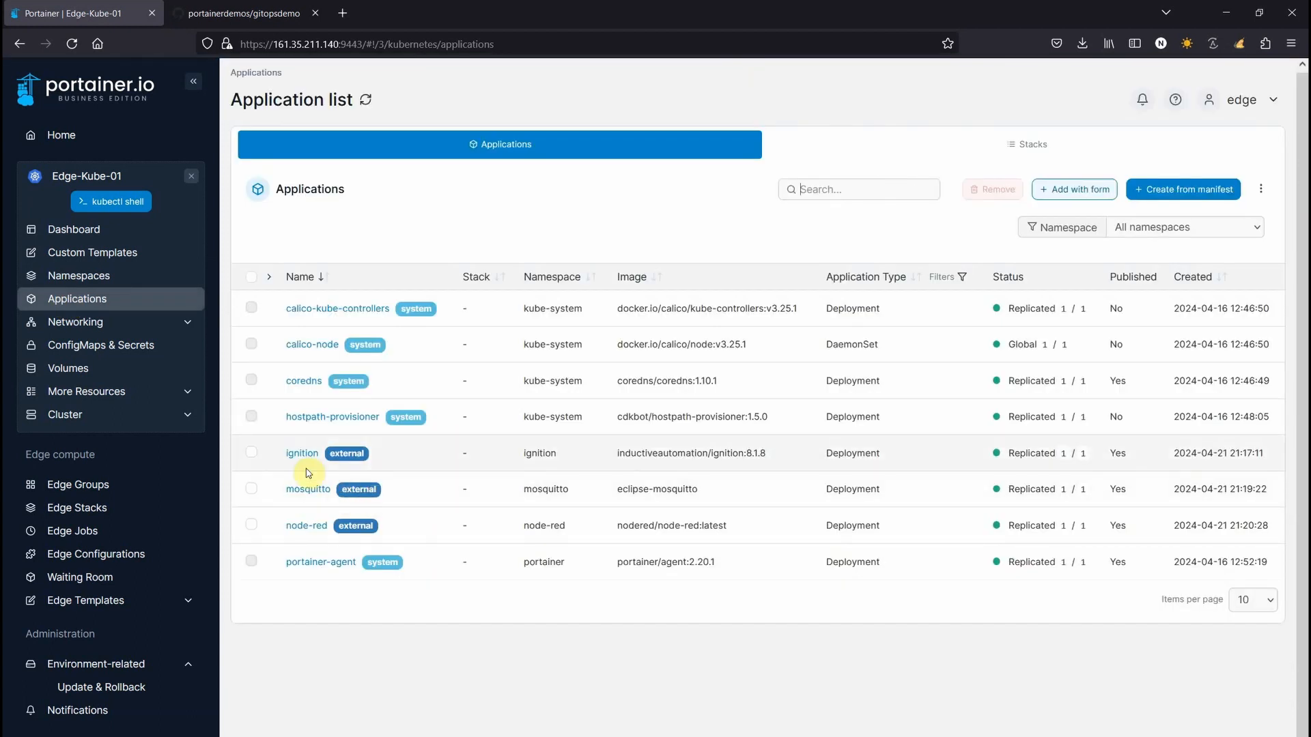
{"action": "left_click", "coordinate": [302, 453]}
{"action": "scroll", "coordinate": [1174, 670], "scroll_direction": "down", "scroll_amount": 10}
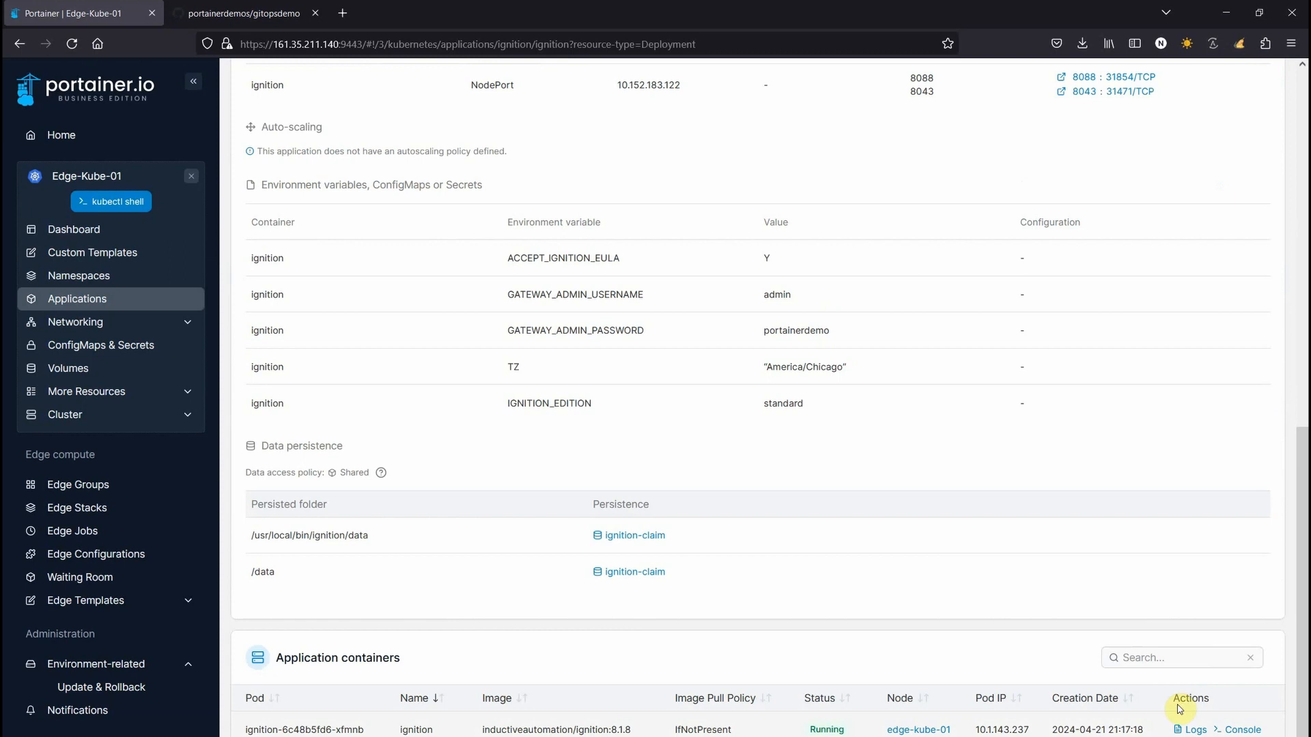
Run ls in the ignition container's console, disconnect, and leave the Edge-Kube-01 environment
{"action": "left_click", "coordinate": [1243, 730]}
{"action": "left_click", "coordinate": [259, 221]}
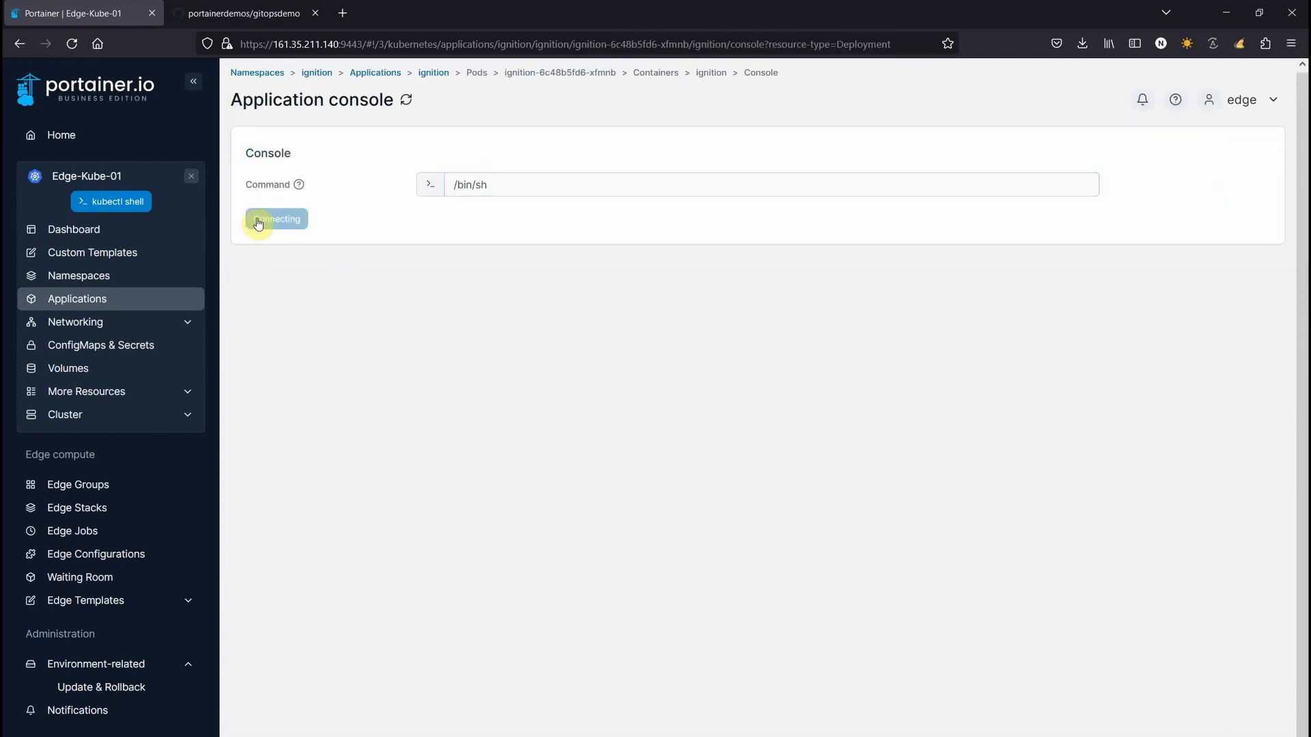
{"action": "type", "text": "ls"}
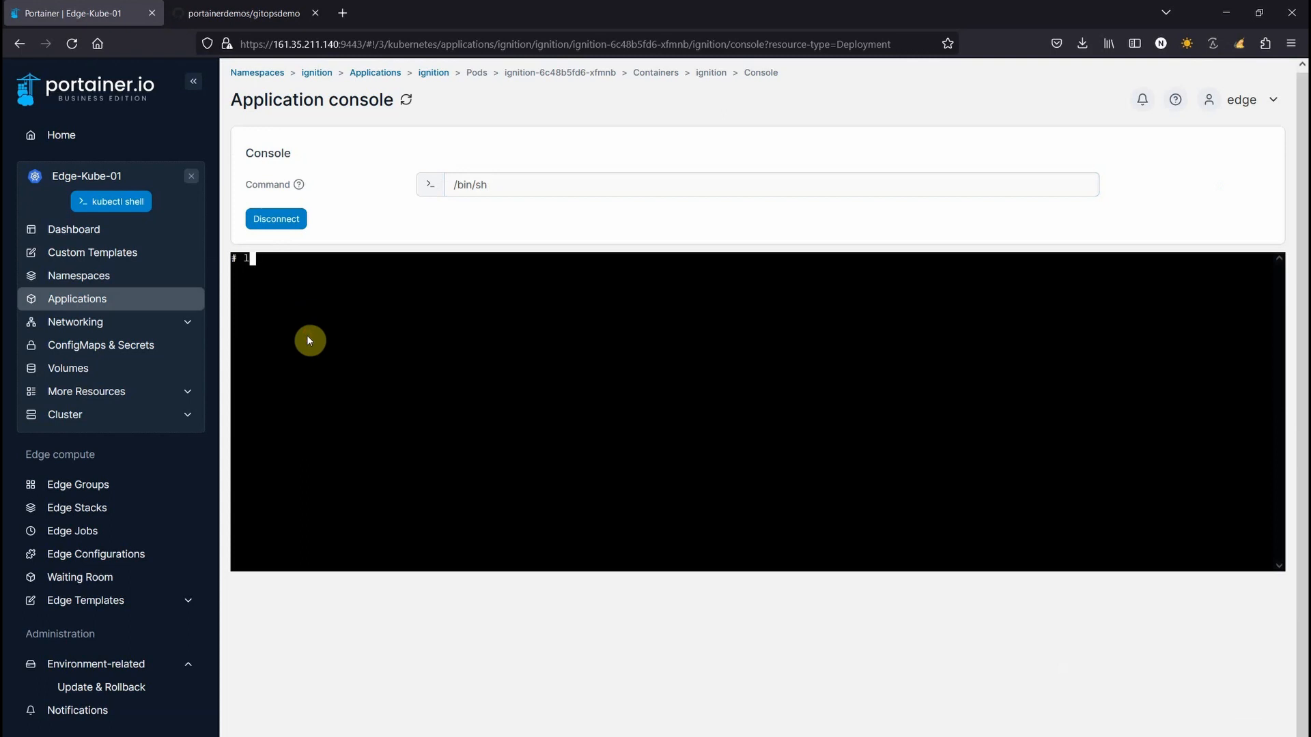
{"action": "key", "text": "Return"}
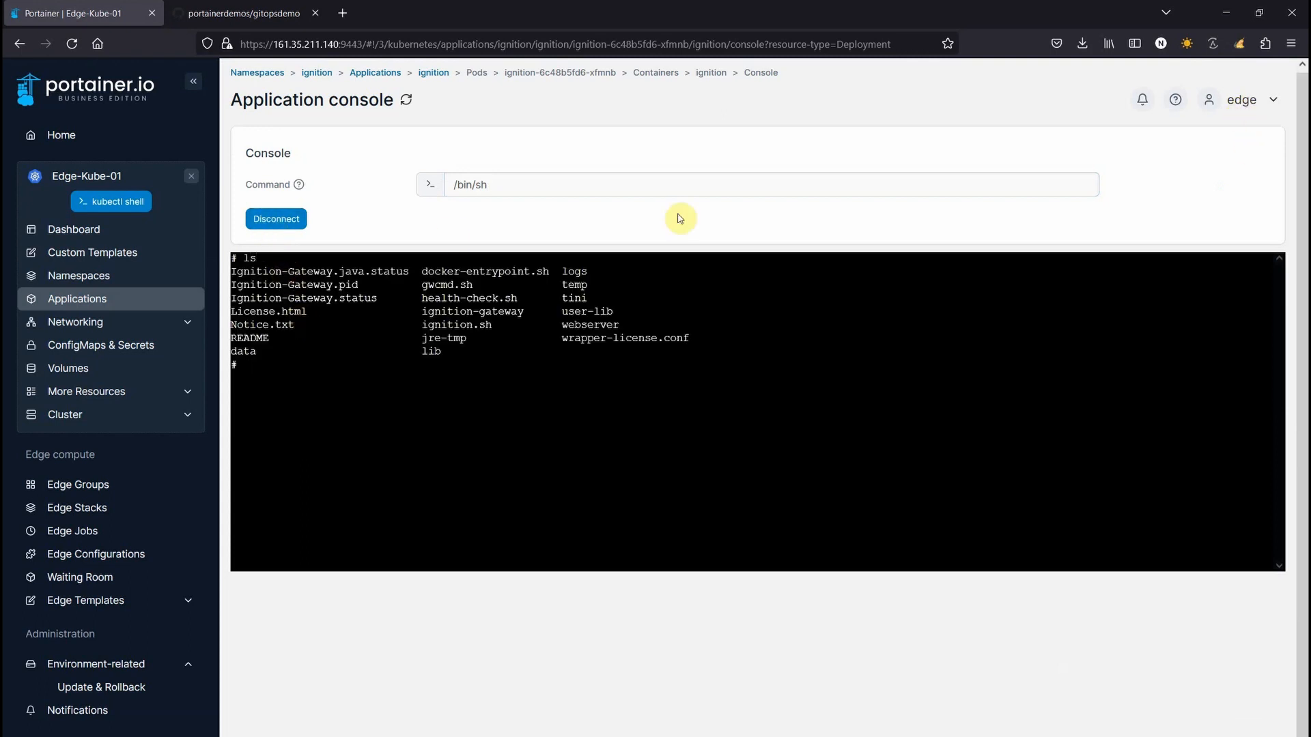
{"action": "left_click", "coordinate": [267, 224]}
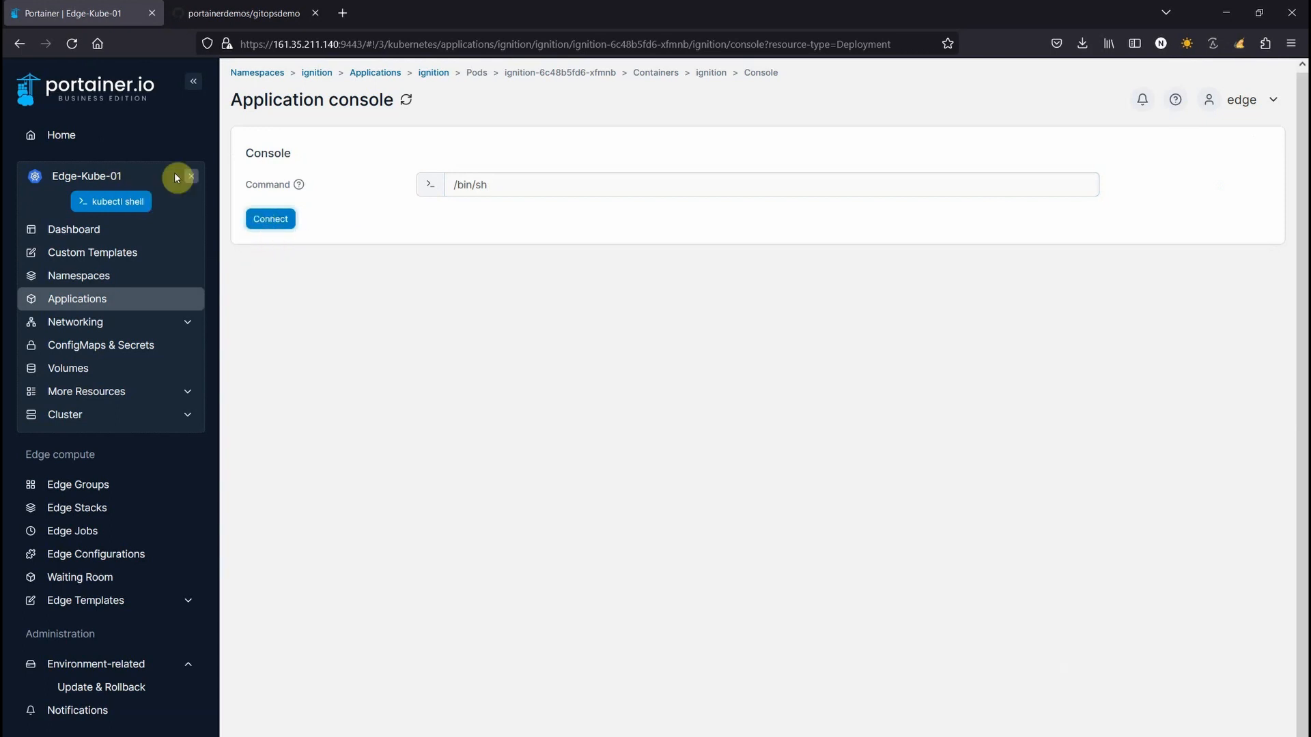
{"action": "left_click", "coordinate": [192, 178]}
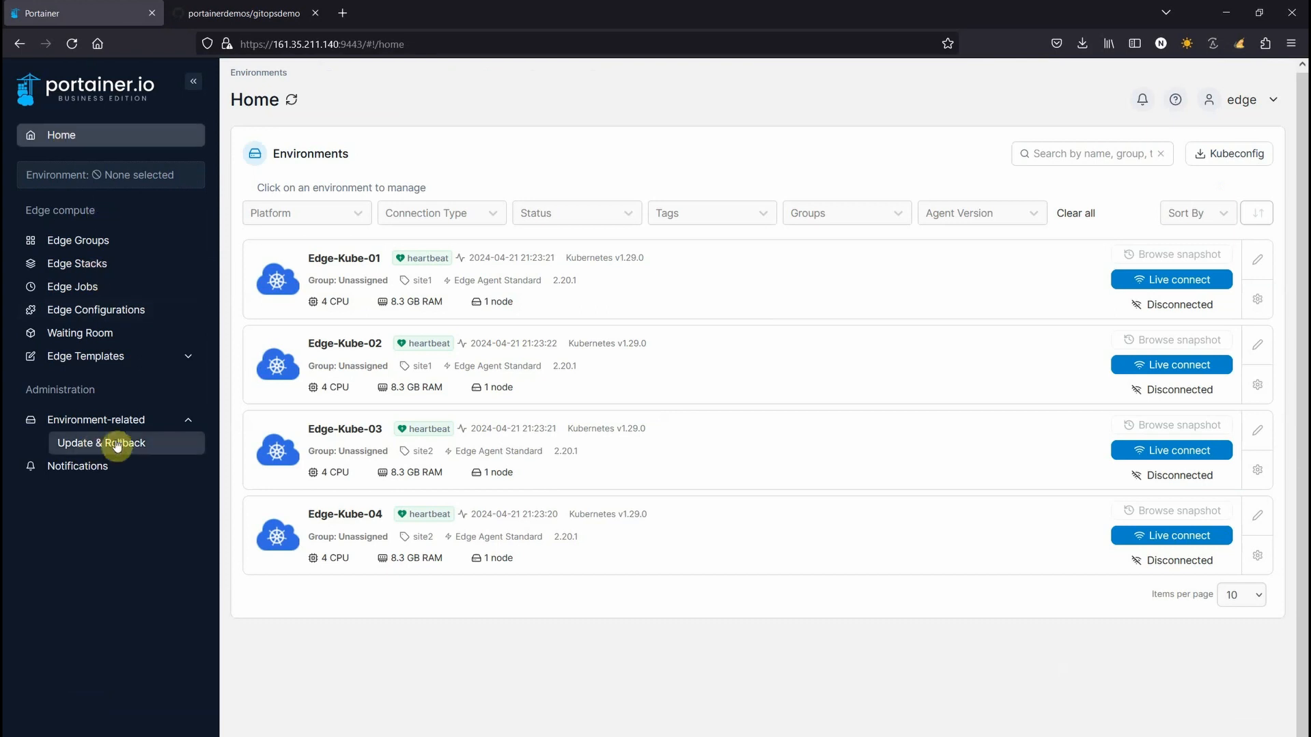
Log out of the edge user and sign back in as admin
{"action": "left_click", "coordinate": [1255, 102]}
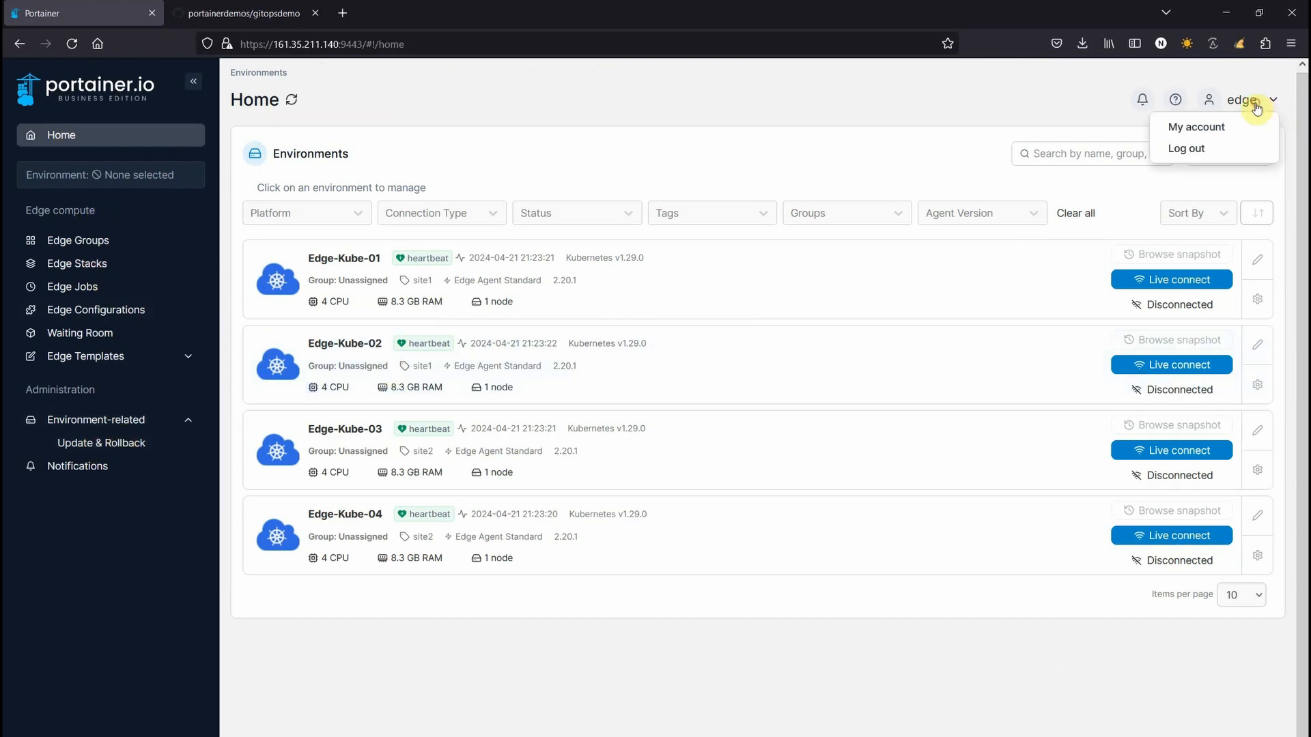
{"action": "left_click", "coordinate": [1186, 147]}
{"action": "left_click", "coordinate": [621, 531]}
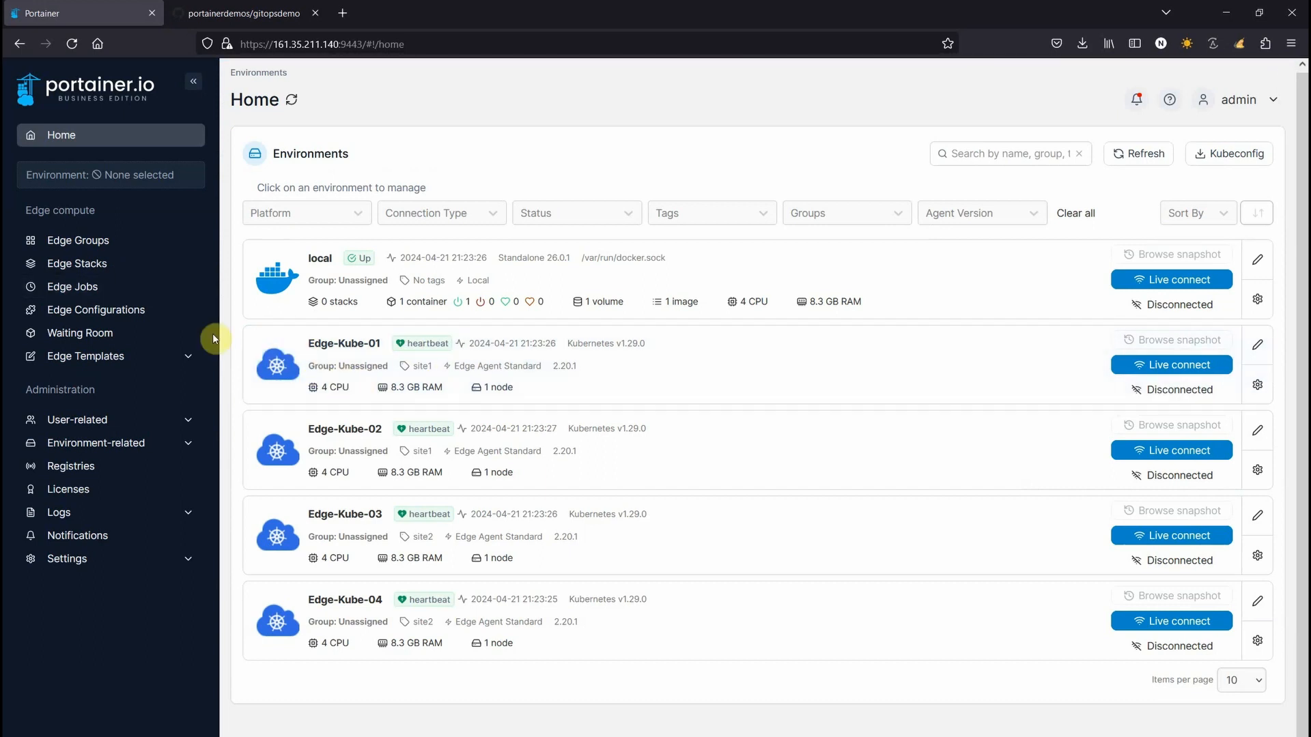
Remove the nodered edge stack from Edge Stacks and confirm the removal
{"action": "left_click", "coordinate": [71, 249]}
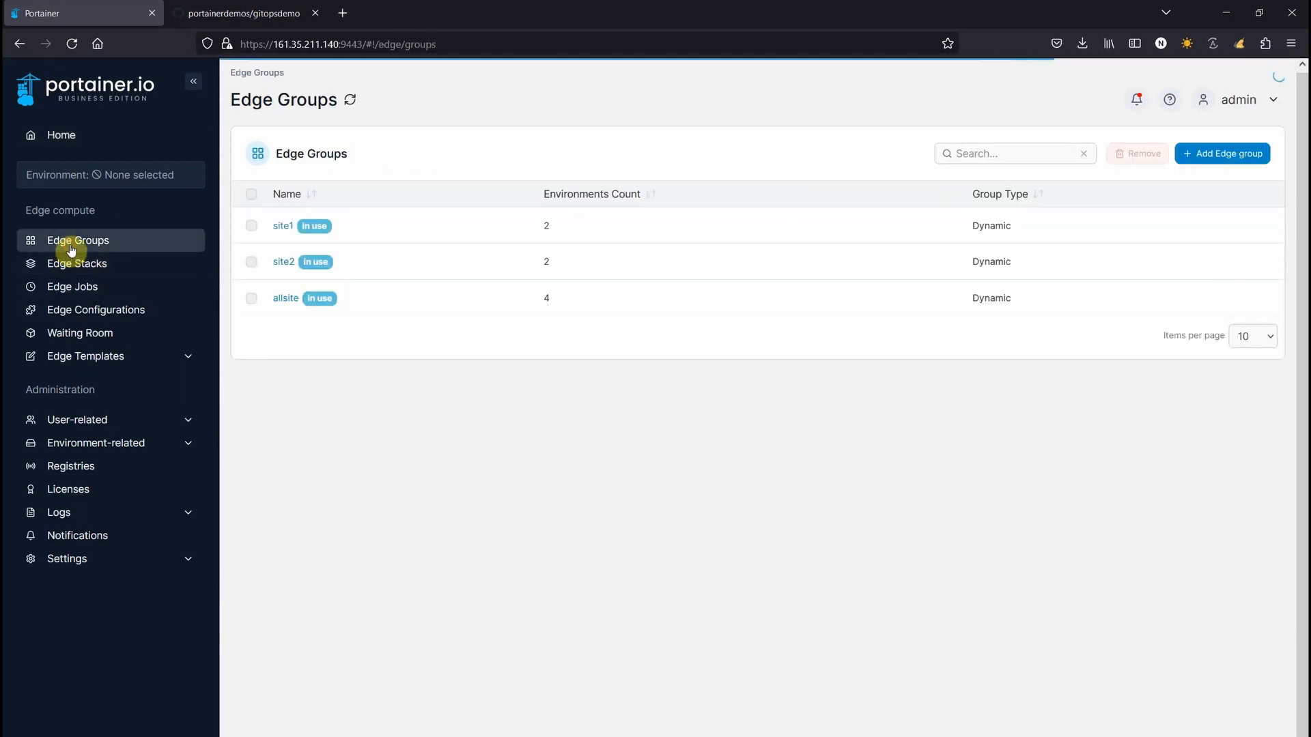
{"action": "left_click", "coordinate": [82, 274]}
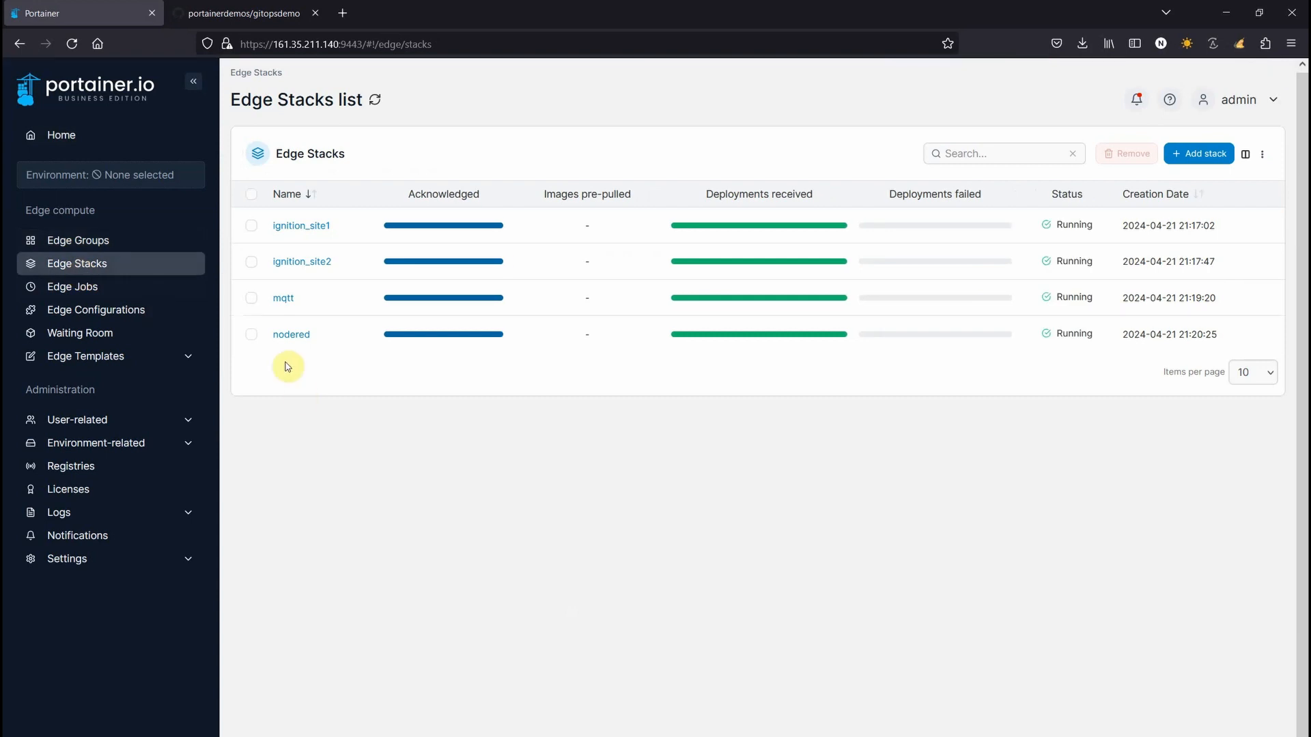
{"action": "left_click", "coordinate": [250, 336]}
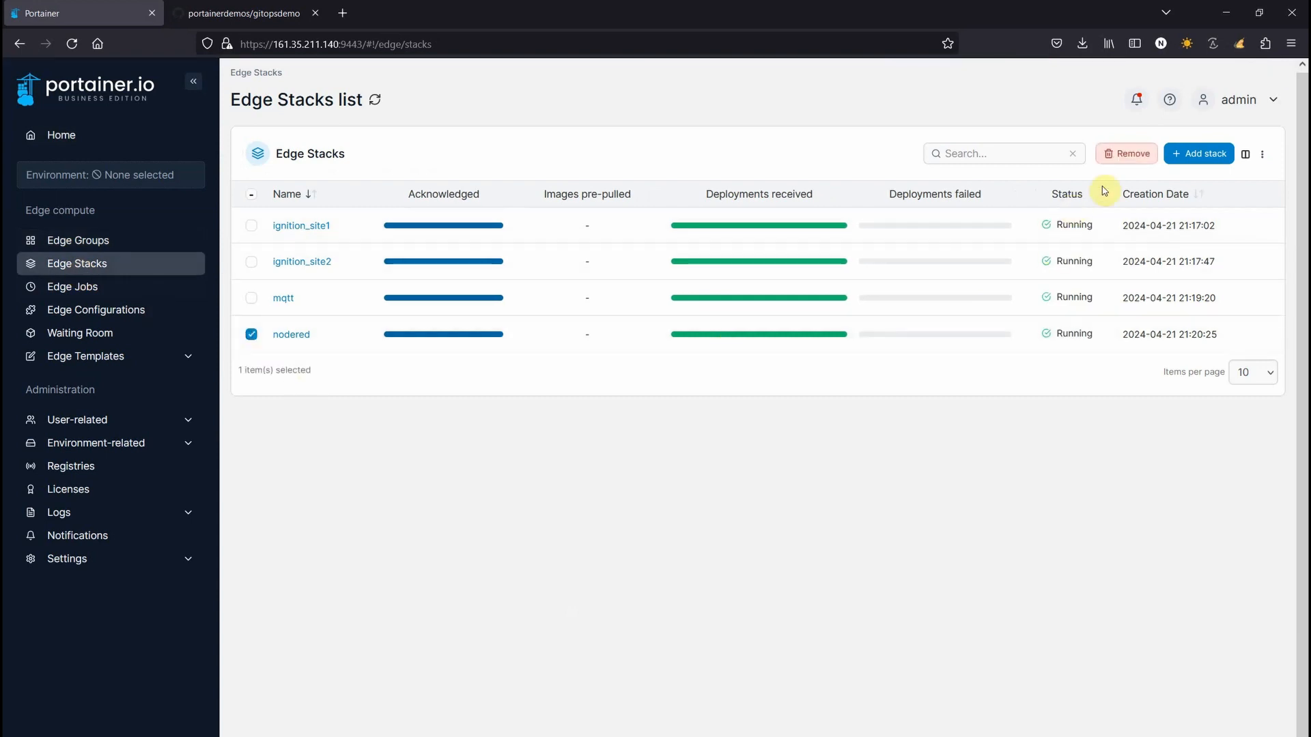
{"action": "left_click", "coordinate": [1120, 161]}
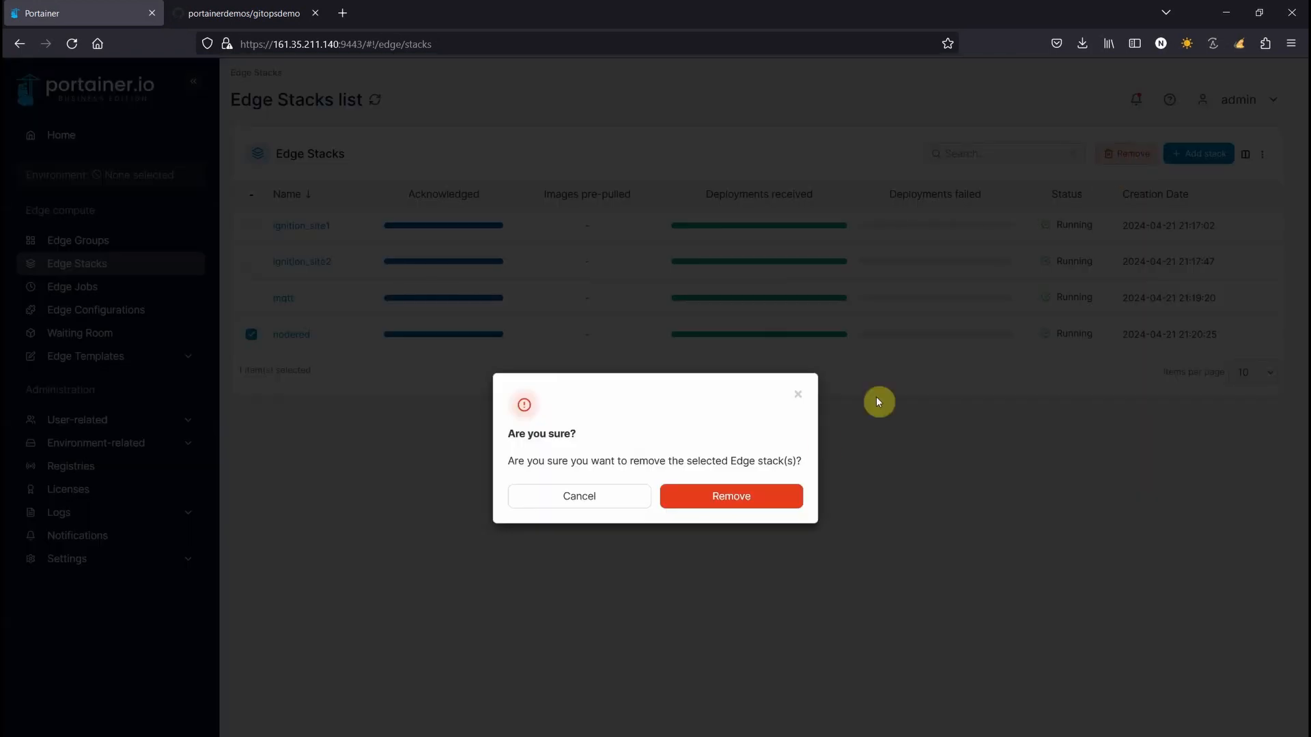
{"action": "left_click", "coordinate": [754, 497]}
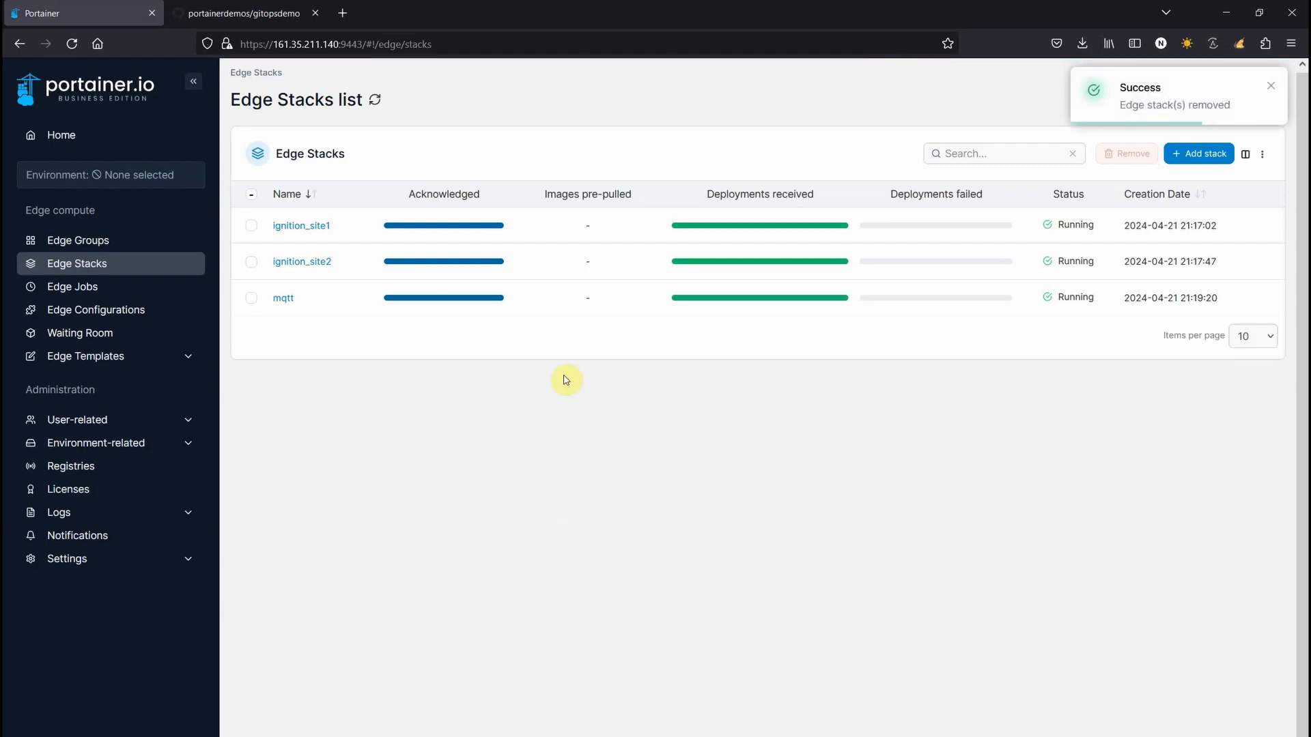
Refresh Edge-Kube-01's Namespaces until node-red disappears, then go back to Edge Stacks
{"action": "left_click", "coordinate": [75, 135]}
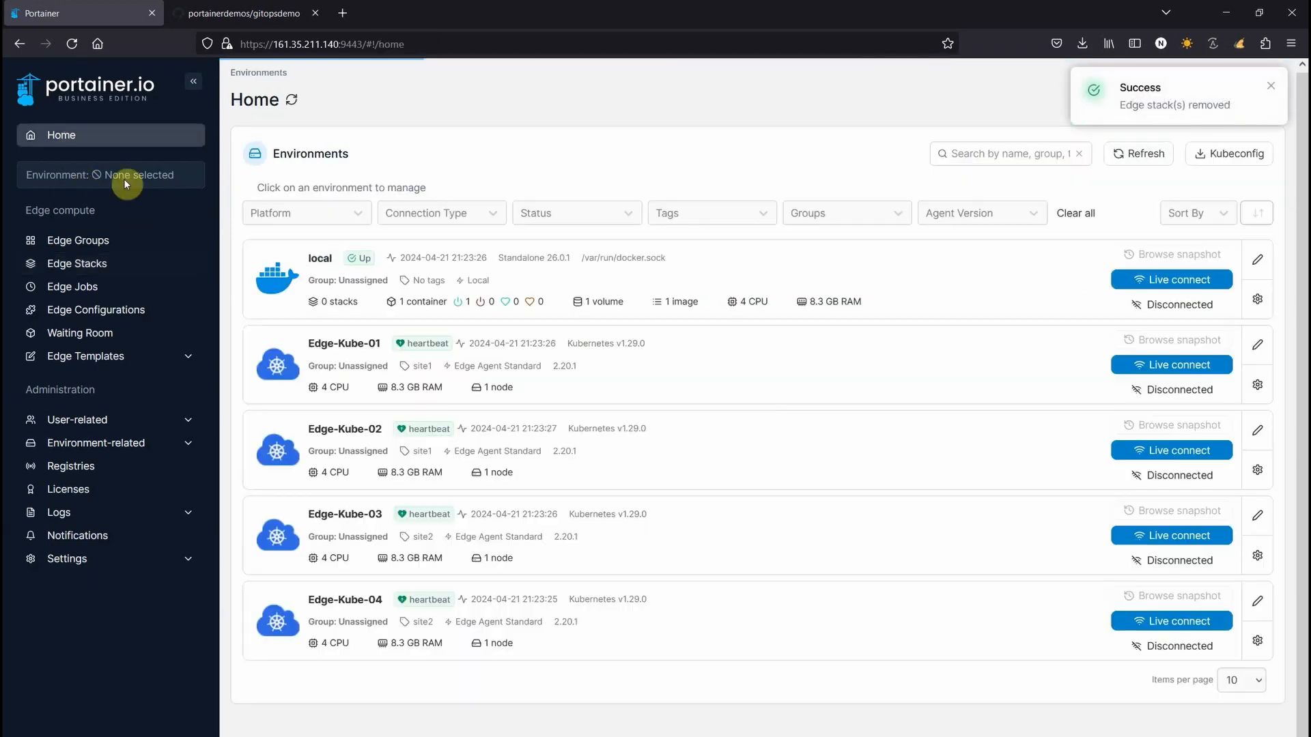
{"action": "left_click", "coordinate": [357, 355]}
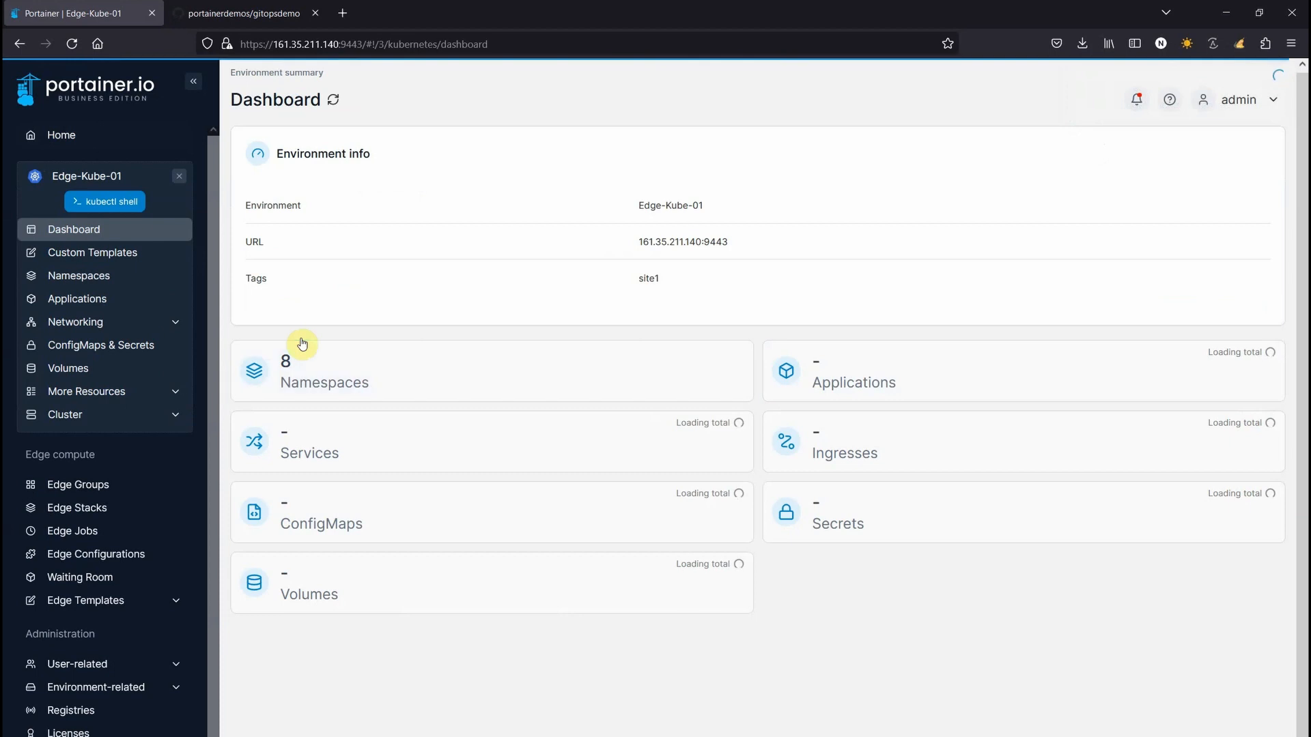
{"action": "left_click", "coordinate": [79, 281]}
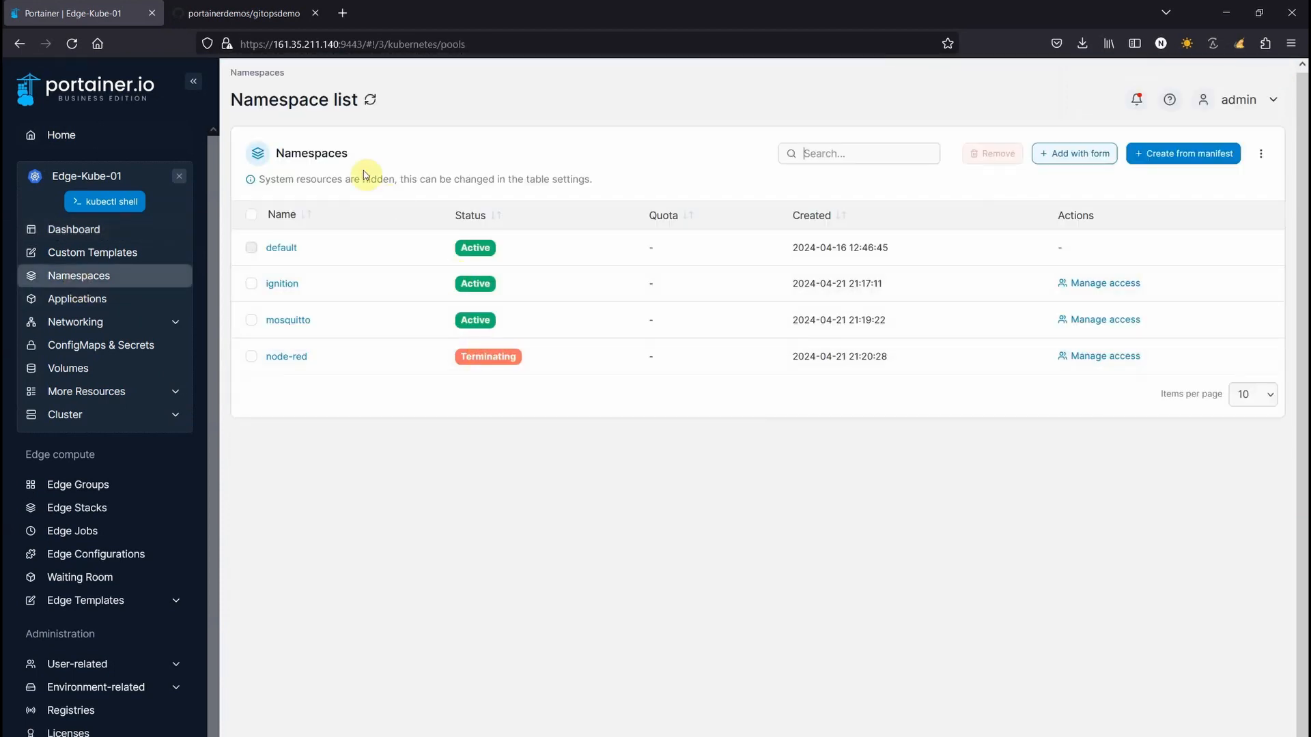
{"action": "left_click", "coordinate": [373, 109]}
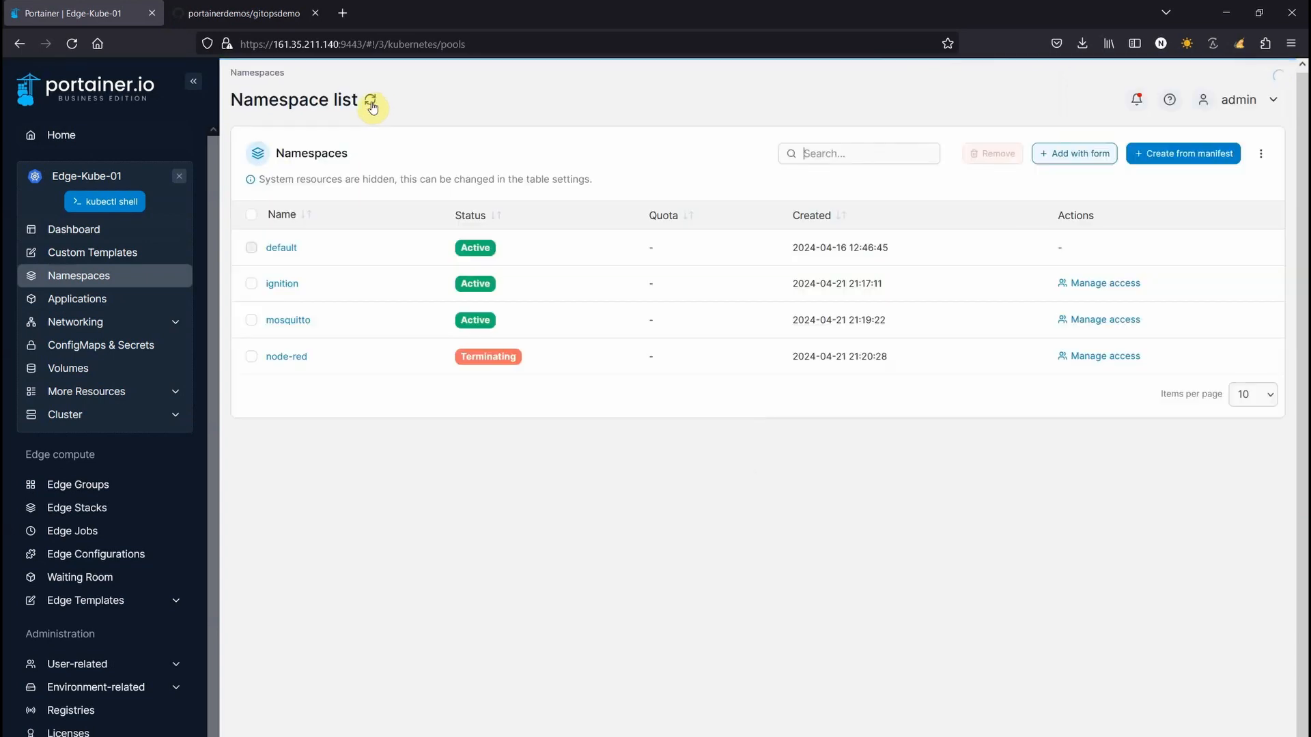
{"action": "left_click", "coordinate": [372, 105]}
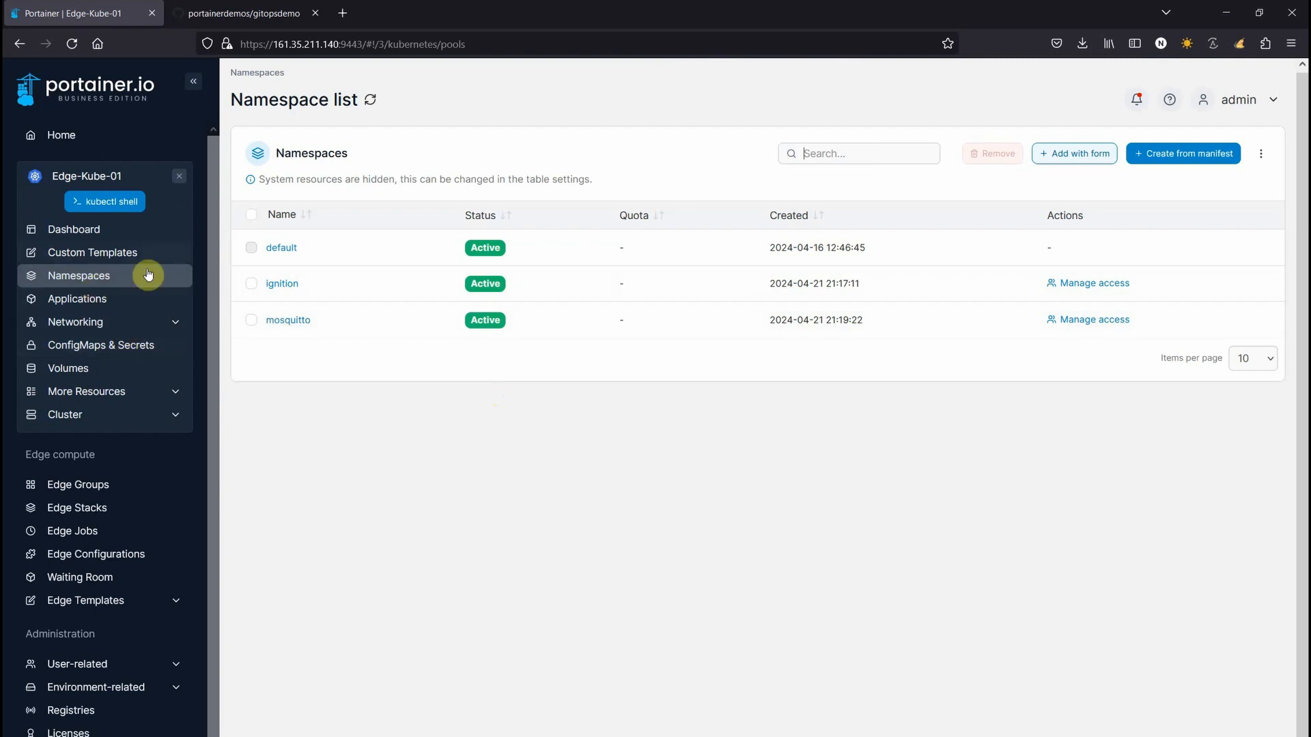
{"action": "left_click", "coordinate": [178, 183]}
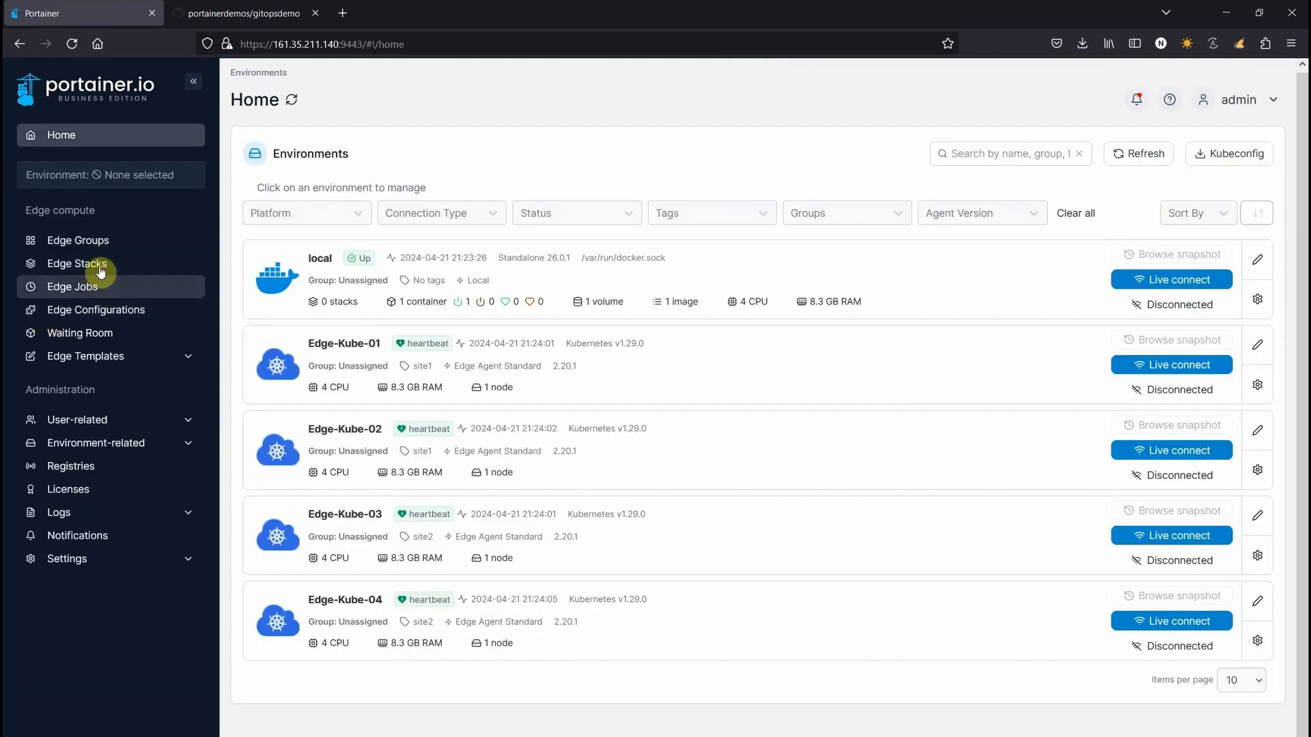
{"action": "left_click", "coordinate": [101, 271]}
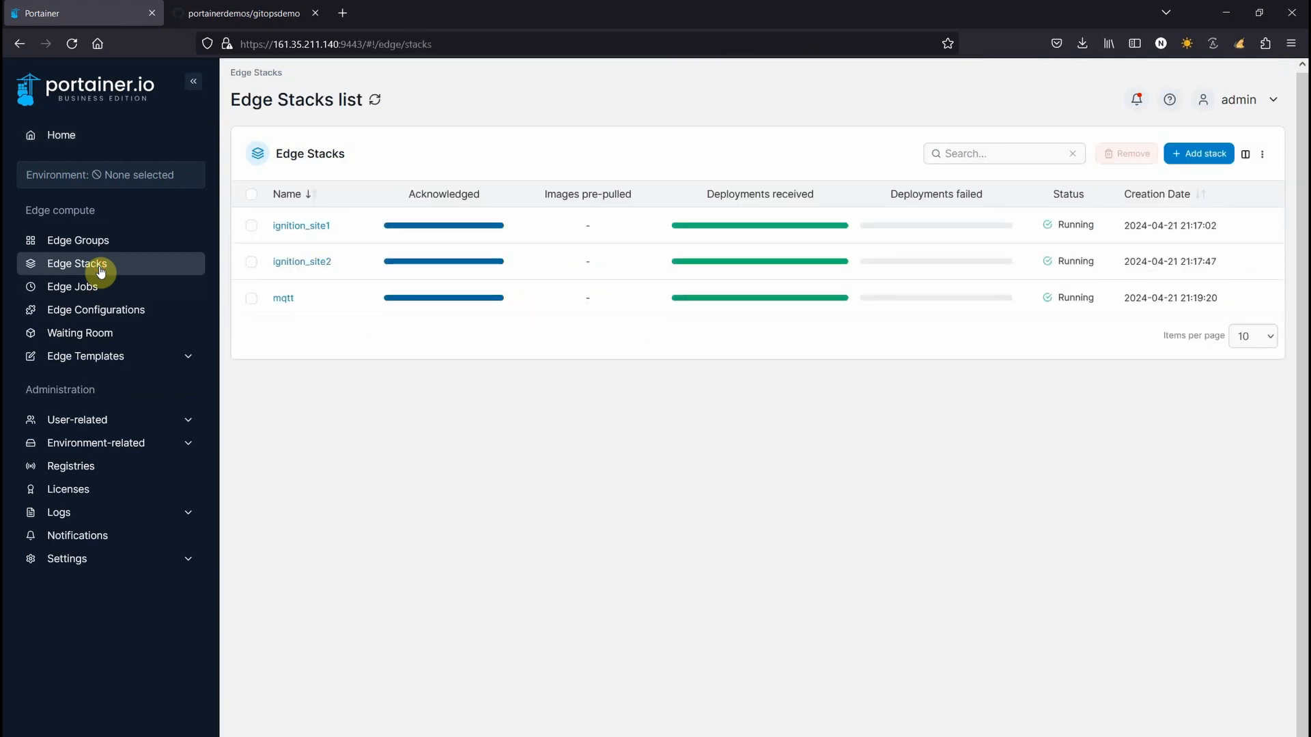